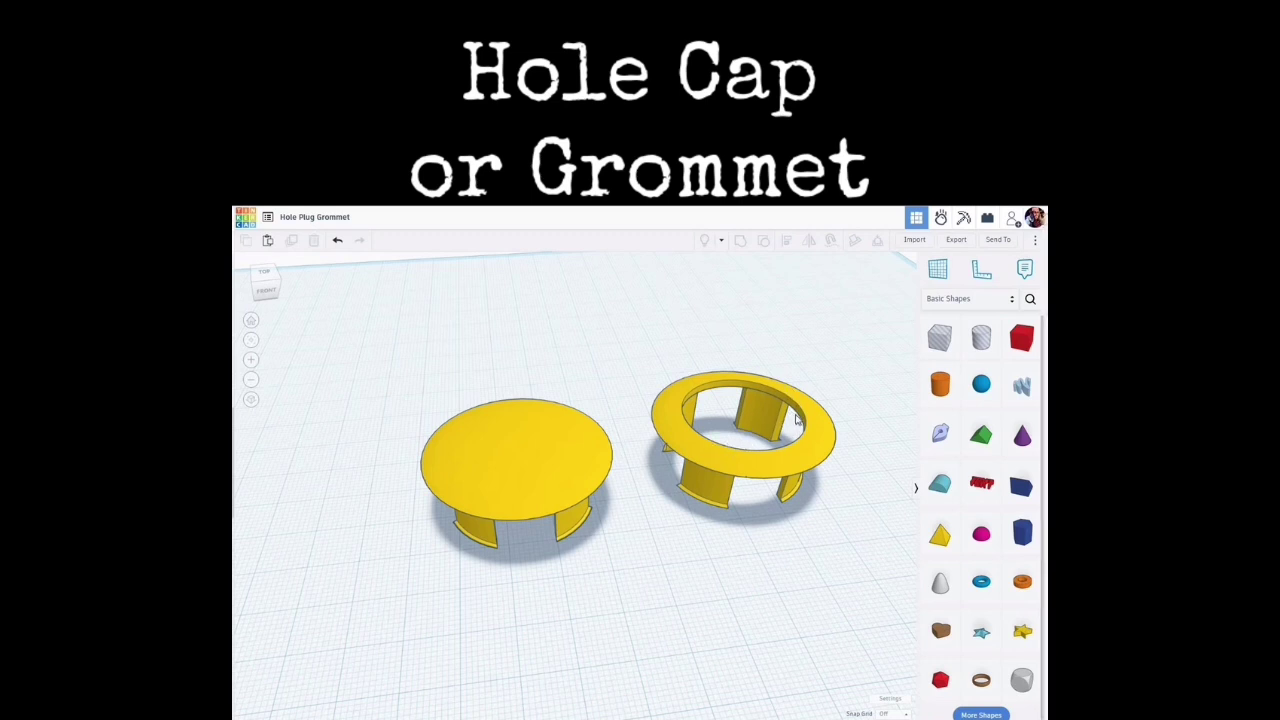
# Move the finished yellow cap and grommet together to the far left corner of the workplane
pyautogui.moveTo(654, 563)
pyautogui.mouseDown(button='right')
pyautogui.moveTo(639, 560)
pyautogui.moveTo(647, 584)
pyautogui.moveTo(637, 571)
pyautogui.mouseUp(button='right')
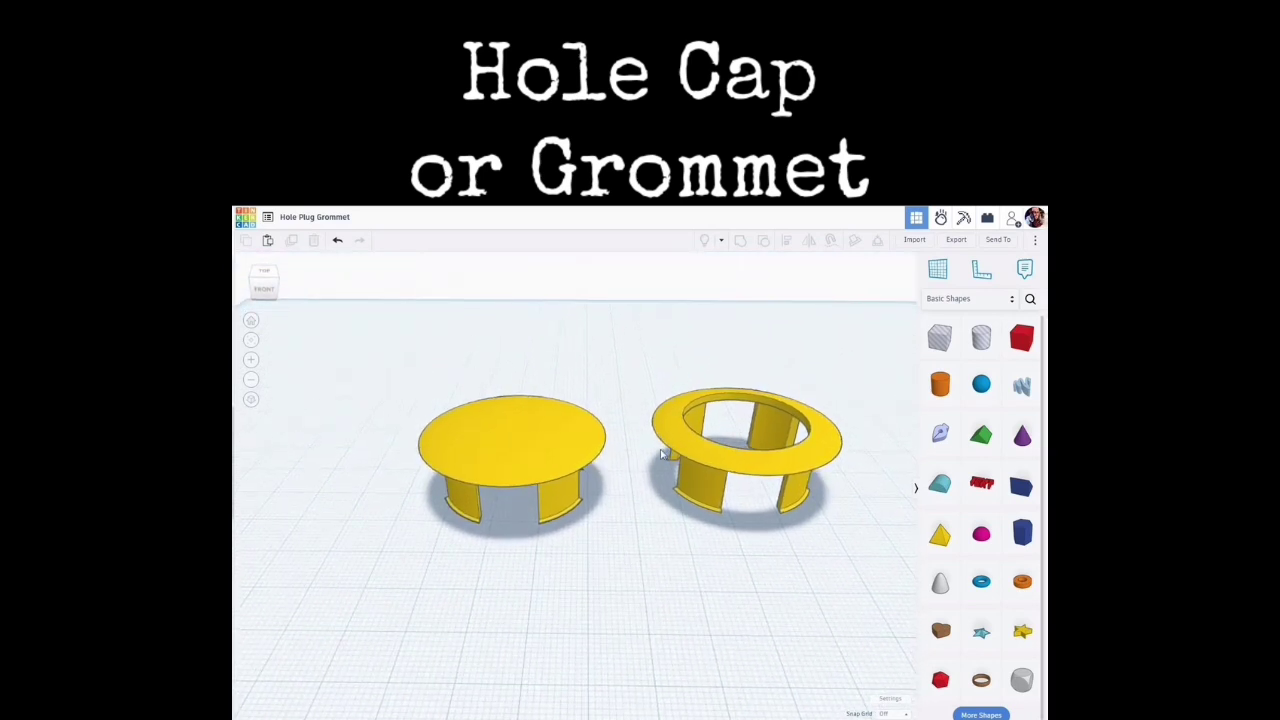
pyautogui.moveTo(467, 355); pyautogui.dragTo(821, 548)
pyautogui.moveTo(792, 458); pyautogui.dragTo(432, 271)
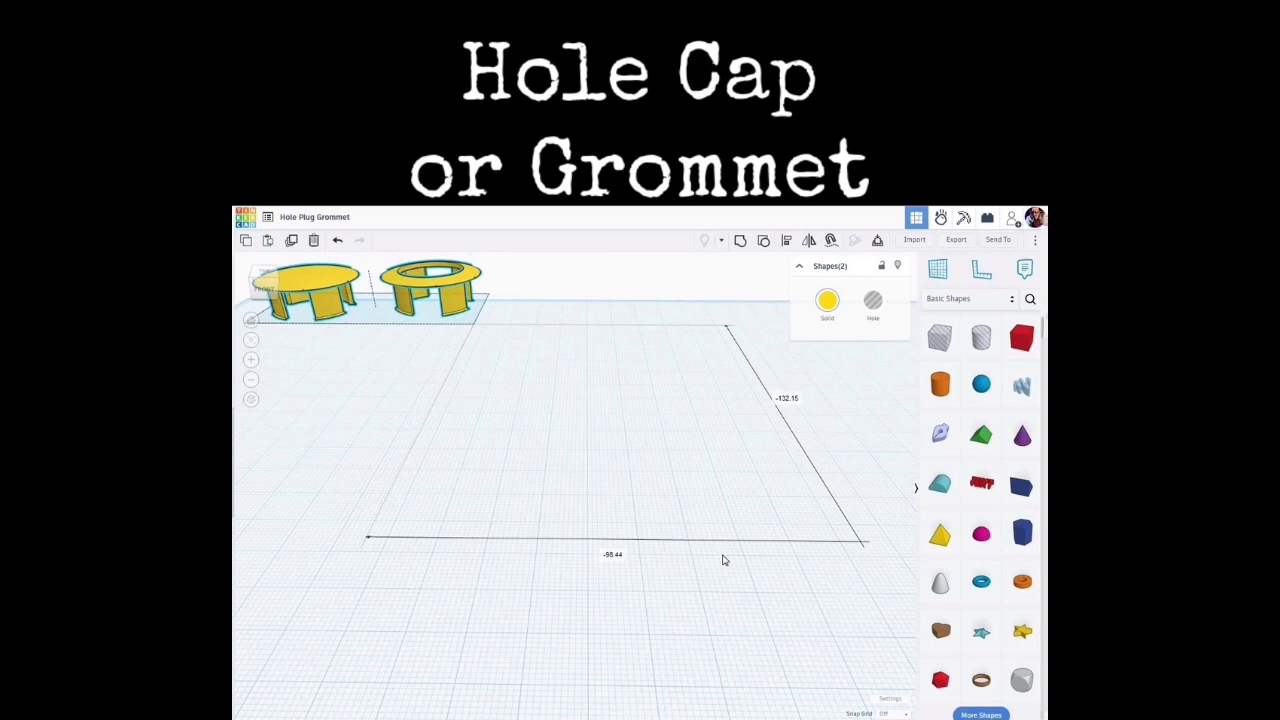
pyautogui.click(784, 600)
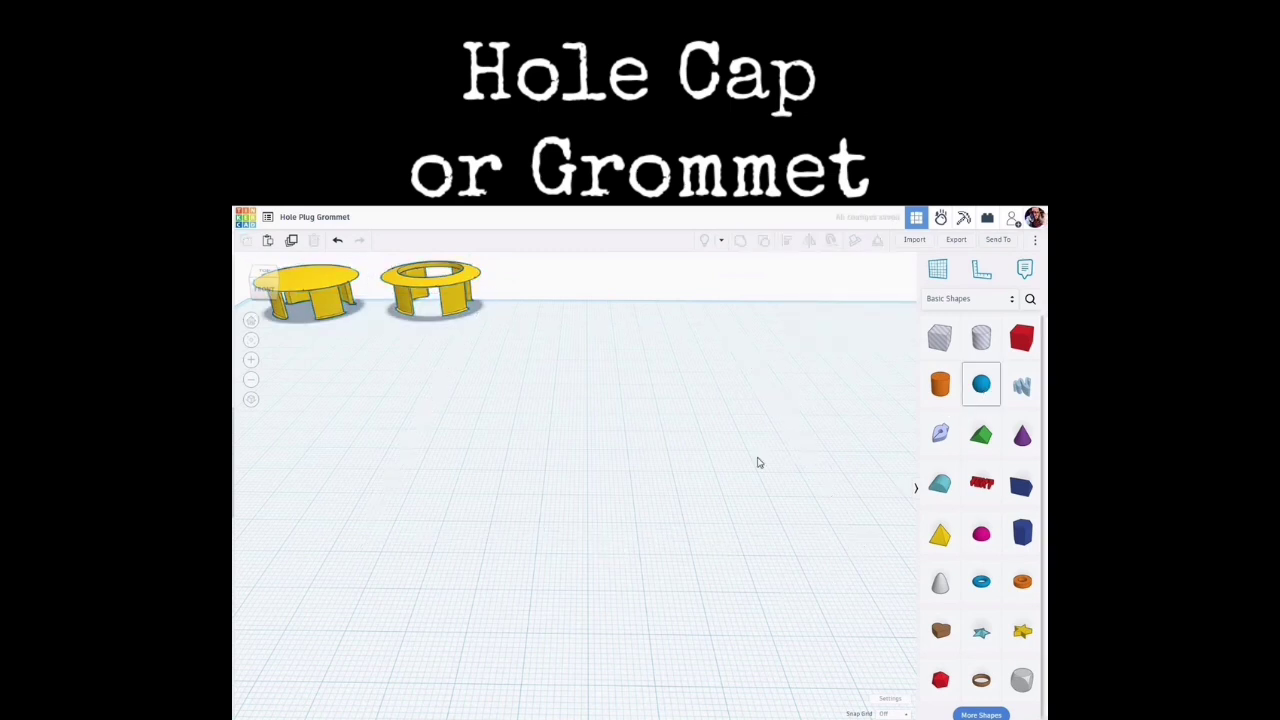
# Place a sphere in the open area of the workplane in front of the finished samples
pyautogui.click(621, 519)
pyautogui.scroll(-4, 621, 520)
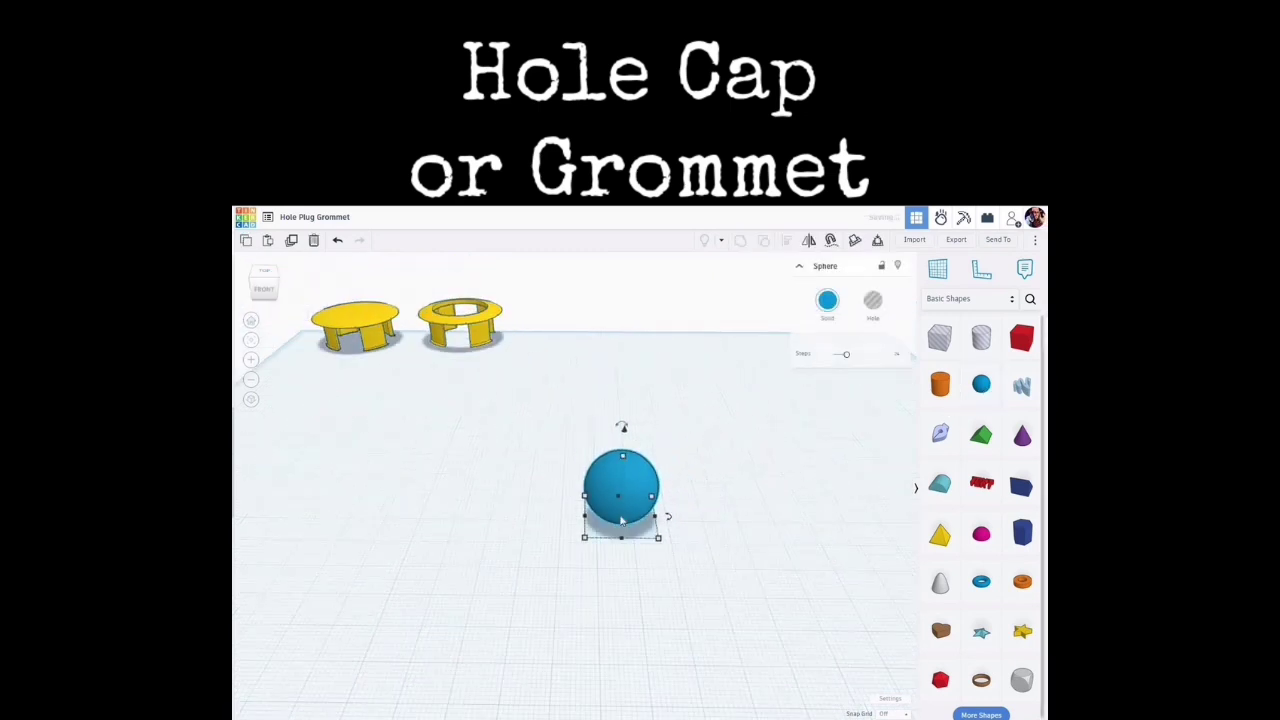
pyautogui.scroll(-1, 621, 519)
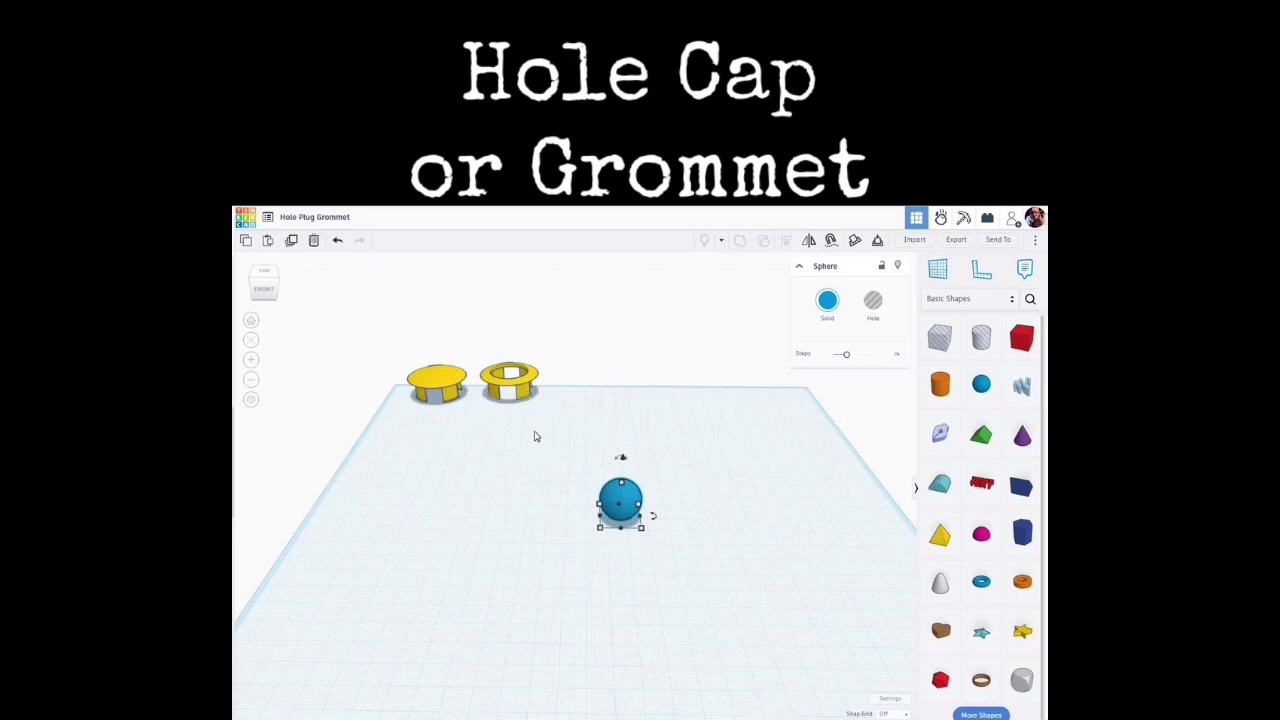
pyautogui.scroll(2, 505, 395)
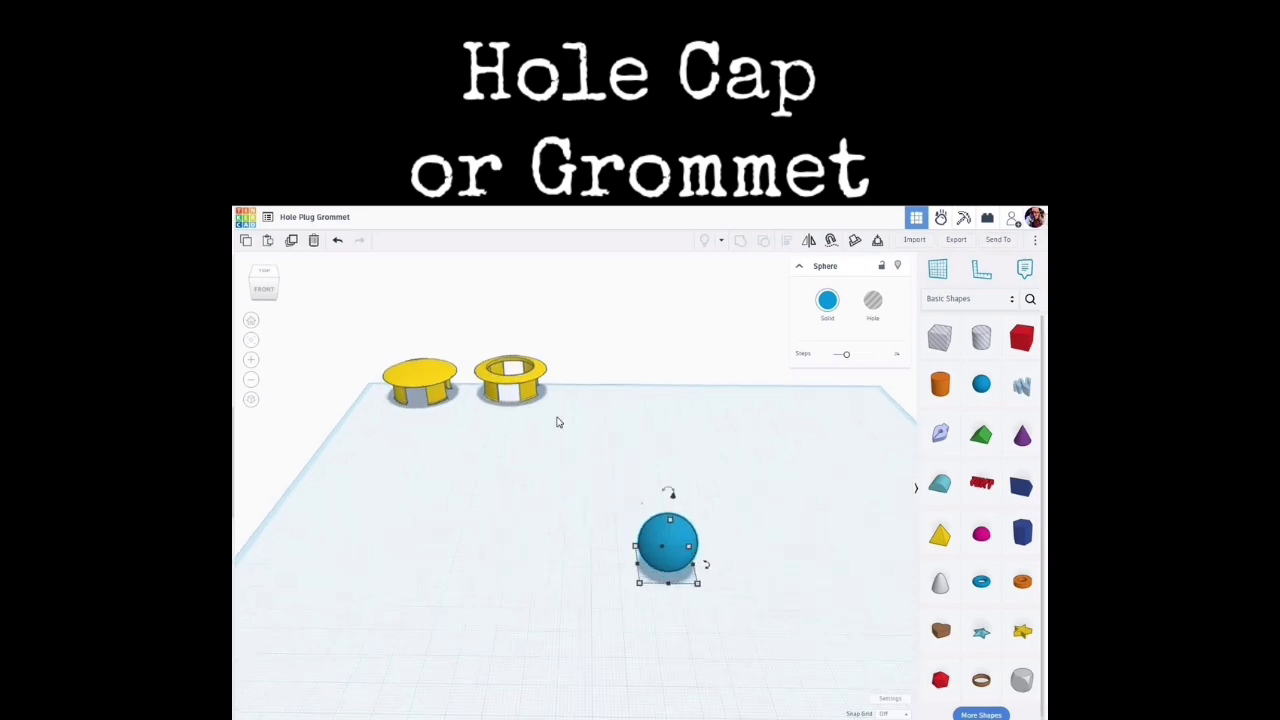
pyautogui.scroll(-2, 571, 494)
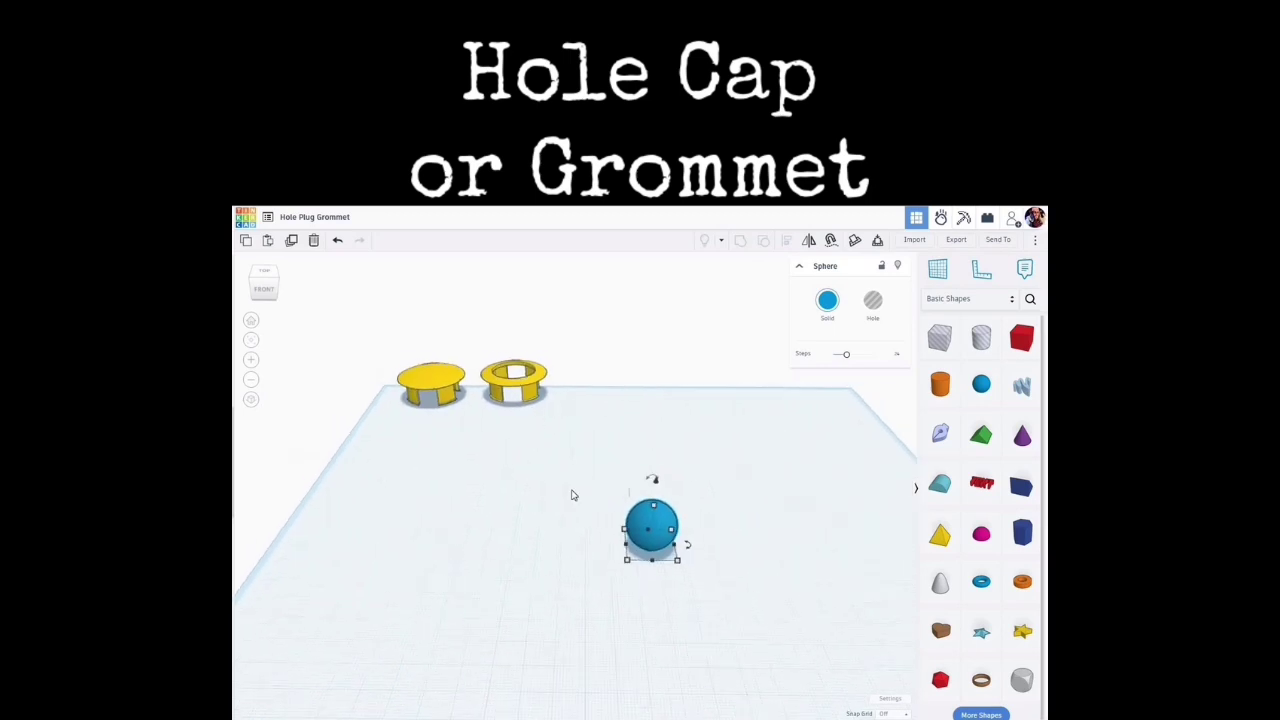
pyautogui.scroll(2, 645, 518)
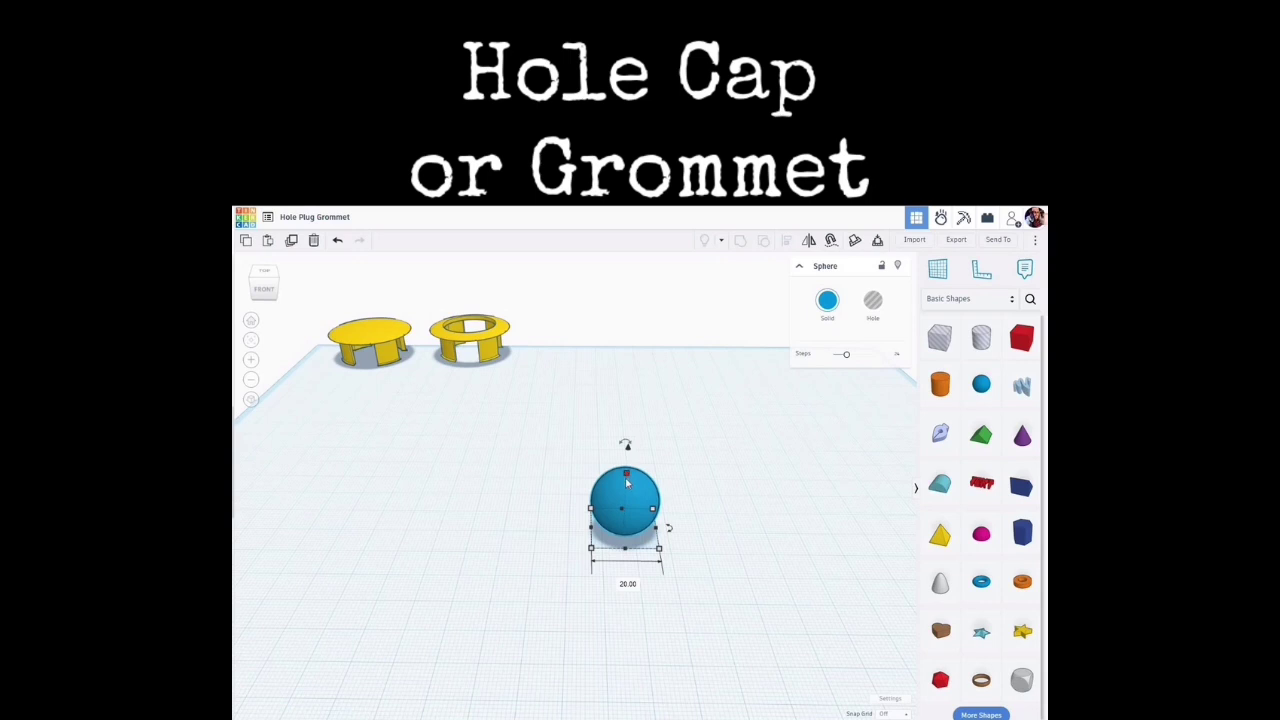
# Widen the sphere evenly to about 48.5 mm across and flatten it to about 10.6 mm high
pyautogui.moveTo(627, 483); pyautogui.dragTo(627, 496)
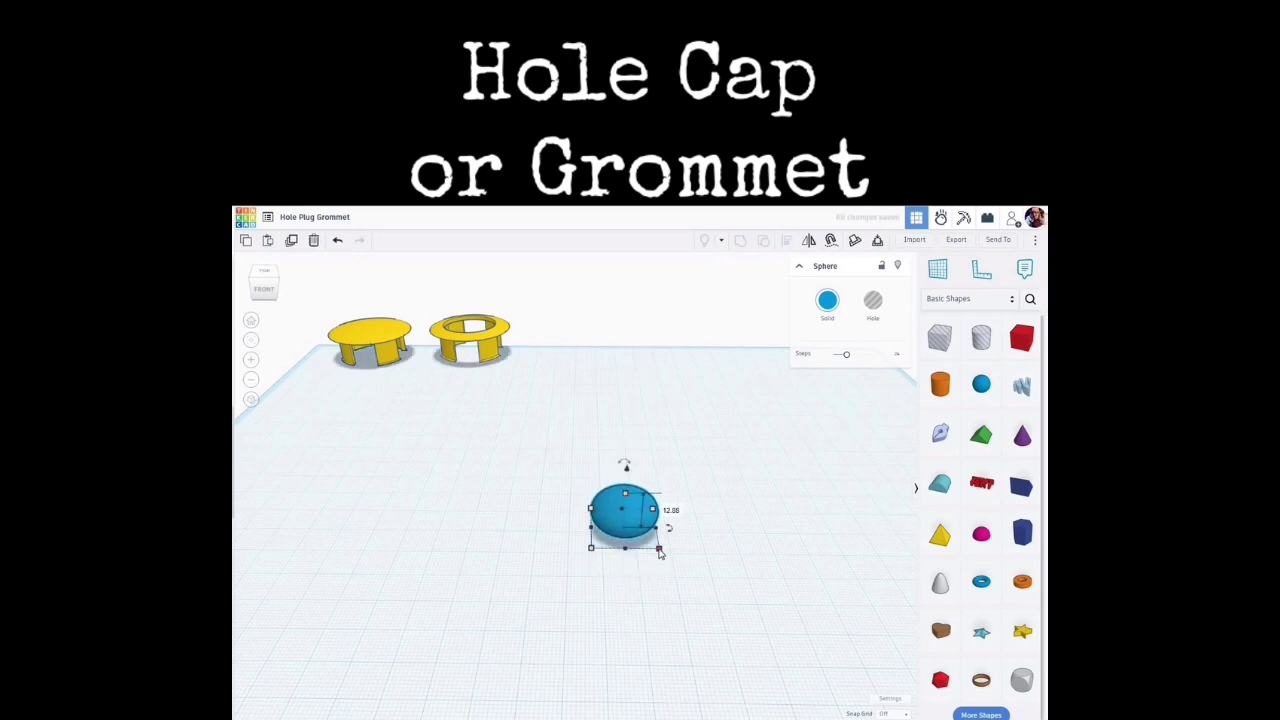
pyautogui.keyDown('shift'); pyautogui.moveTo(666, 562); pyautogui.dragTo(713, 600); pyautogui.keyUp('shift')
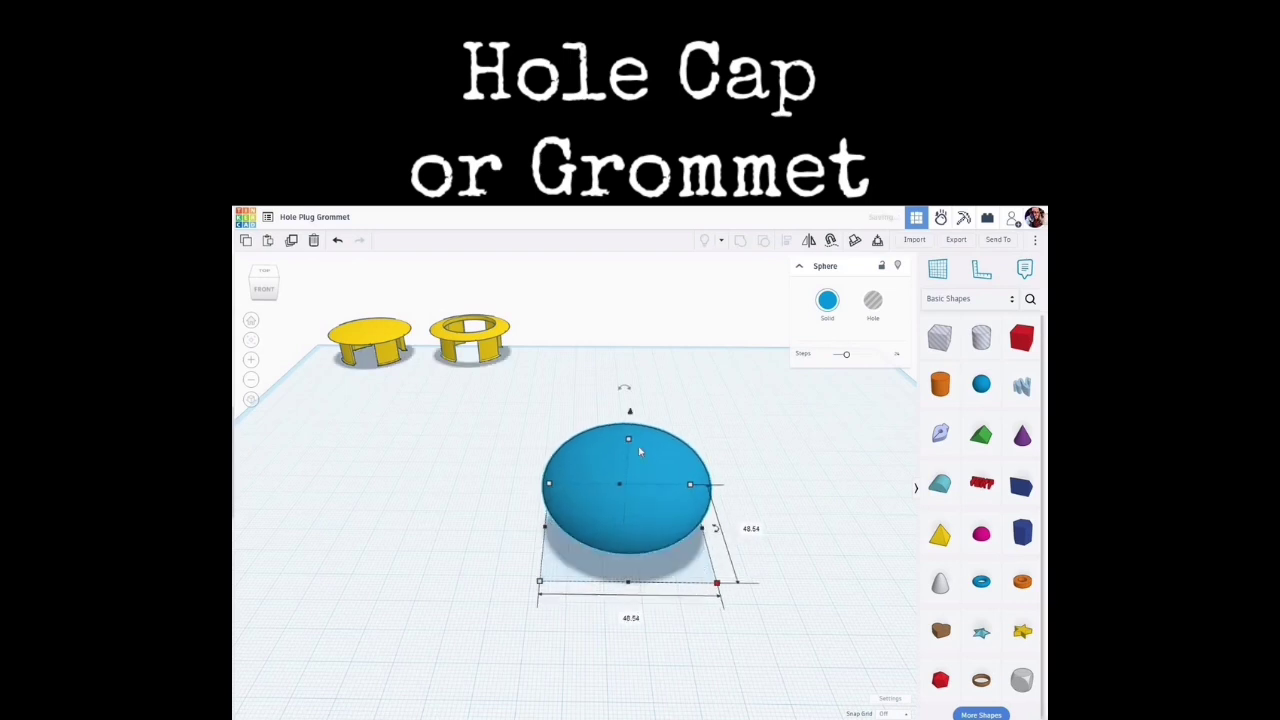
pyautogui.moveTo(626, 440); pyautogui.dragTo(688, 619)
pyautogui.moveTo(686, 603); pyautogui.dragTo(646, 500, button='right')
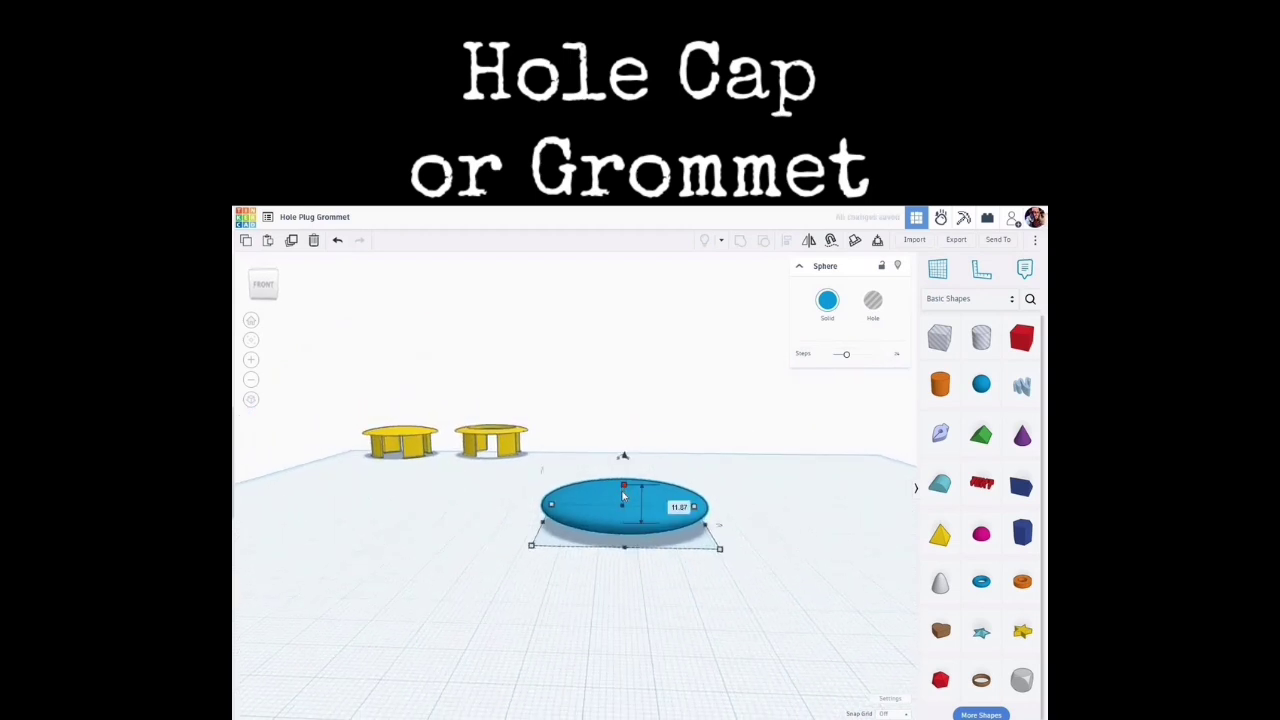
pyautogui.moveTo(623, 486); pyautogui.dragTo(669, 589)
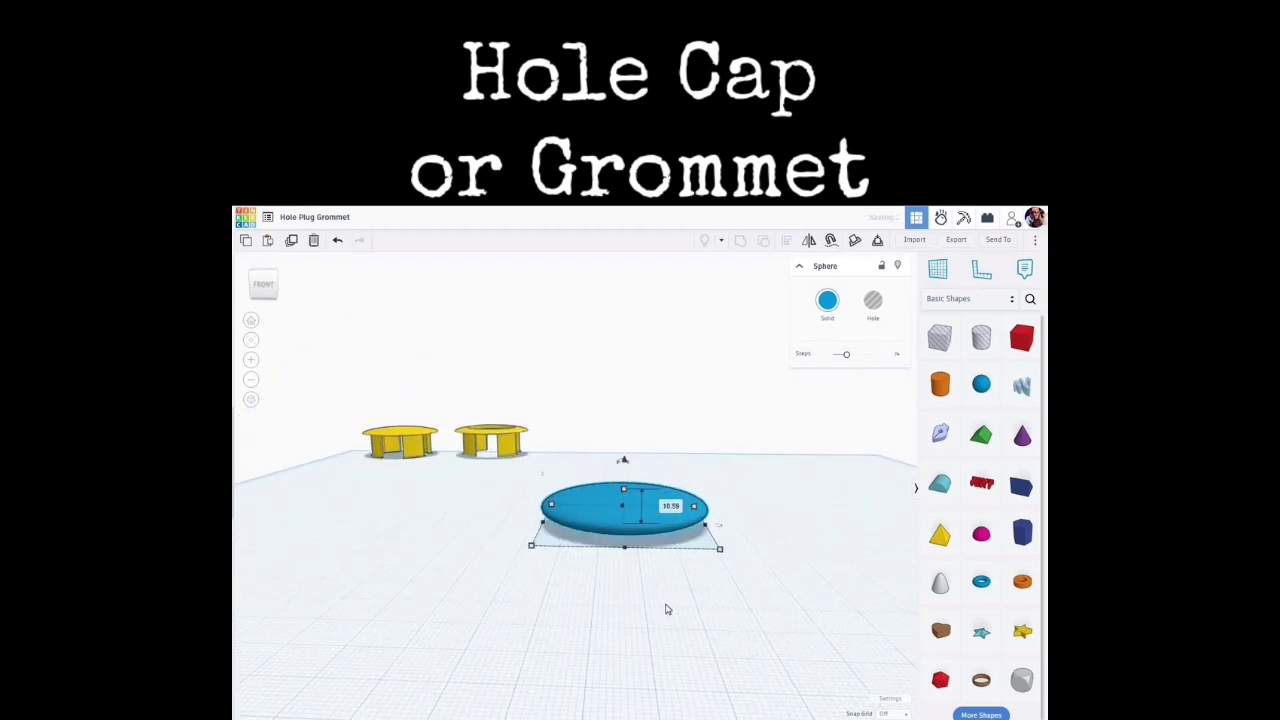
pyautogui.click(666, 616)
pyautogui.moveTo(826, 370); pyautogui.dragTo(829, 423, button='right')
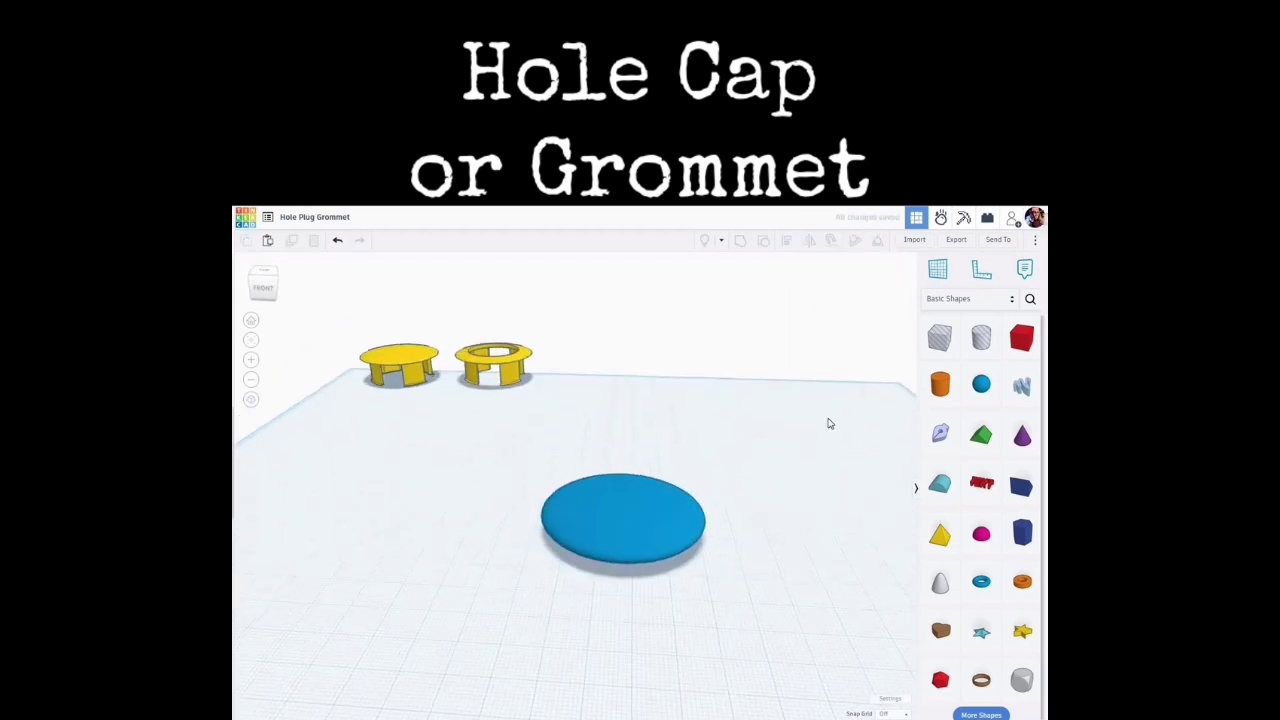
# Place a box hole around the flattened sphere, about 63 mm wide and about 6.8 mm high, leaving only the sphere's top above it
pyautogui.click(939, 337)
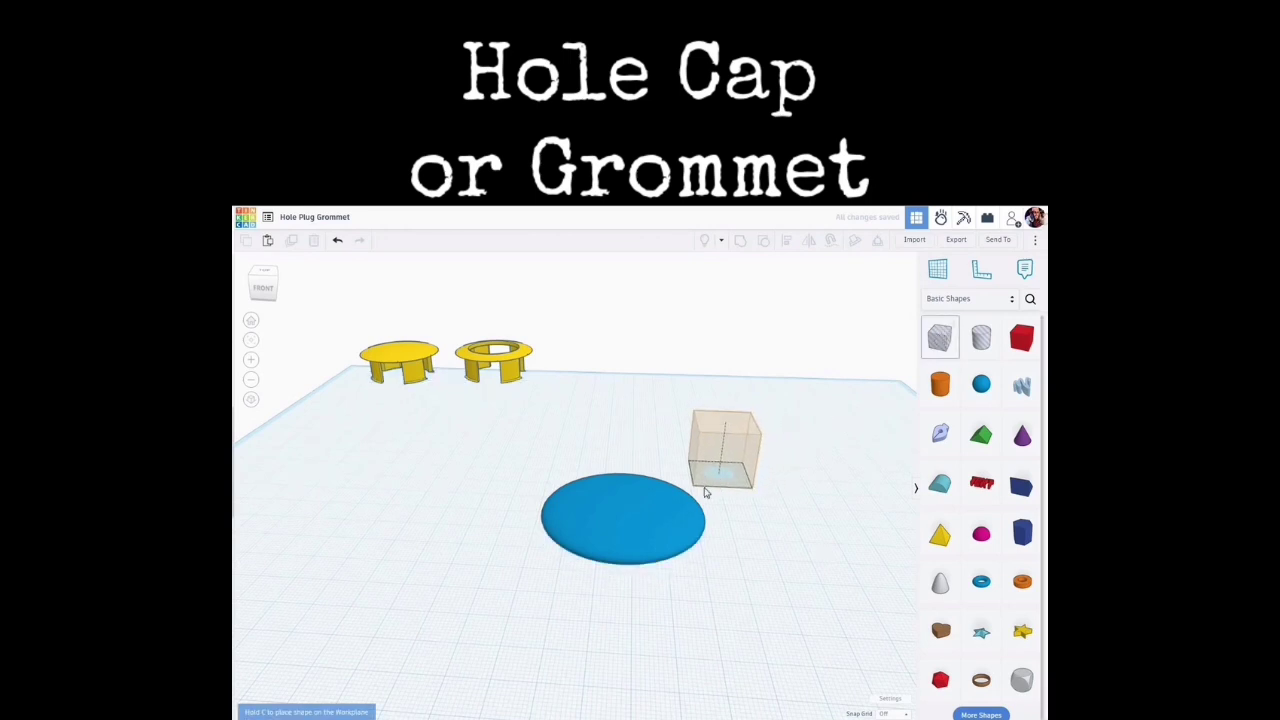
pyautogui.click(694, 494)
pyautogui.moveTo(692, 486); pyautogui.dragTo(496, 585)
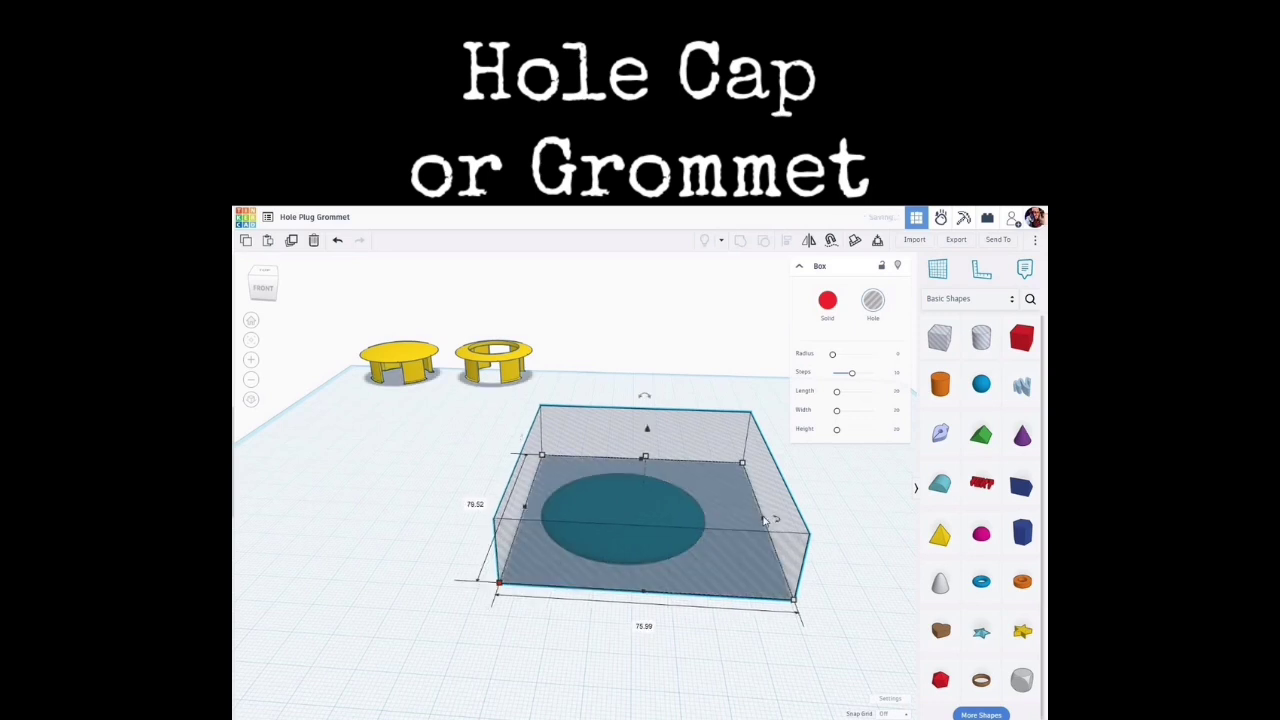
pyautogui.moveTo(764, 520); pyautogui.dragTo(723, 528)
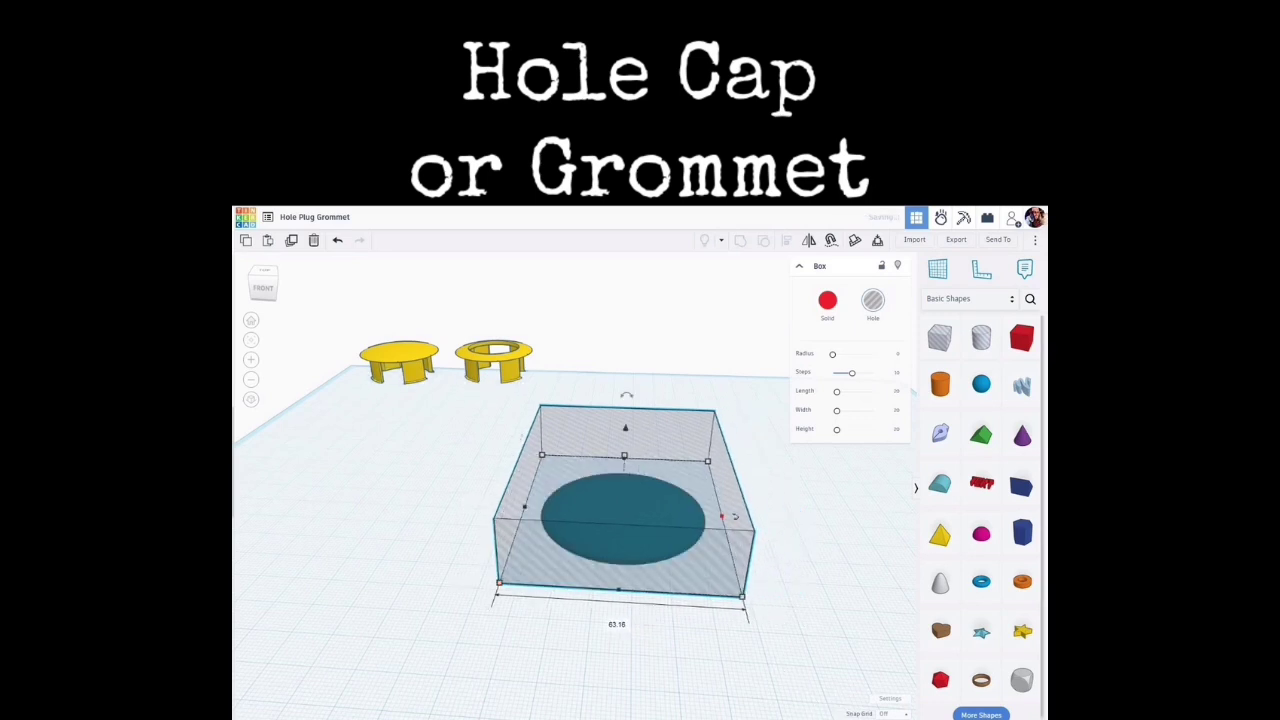
pyautogui.click(906, 714)
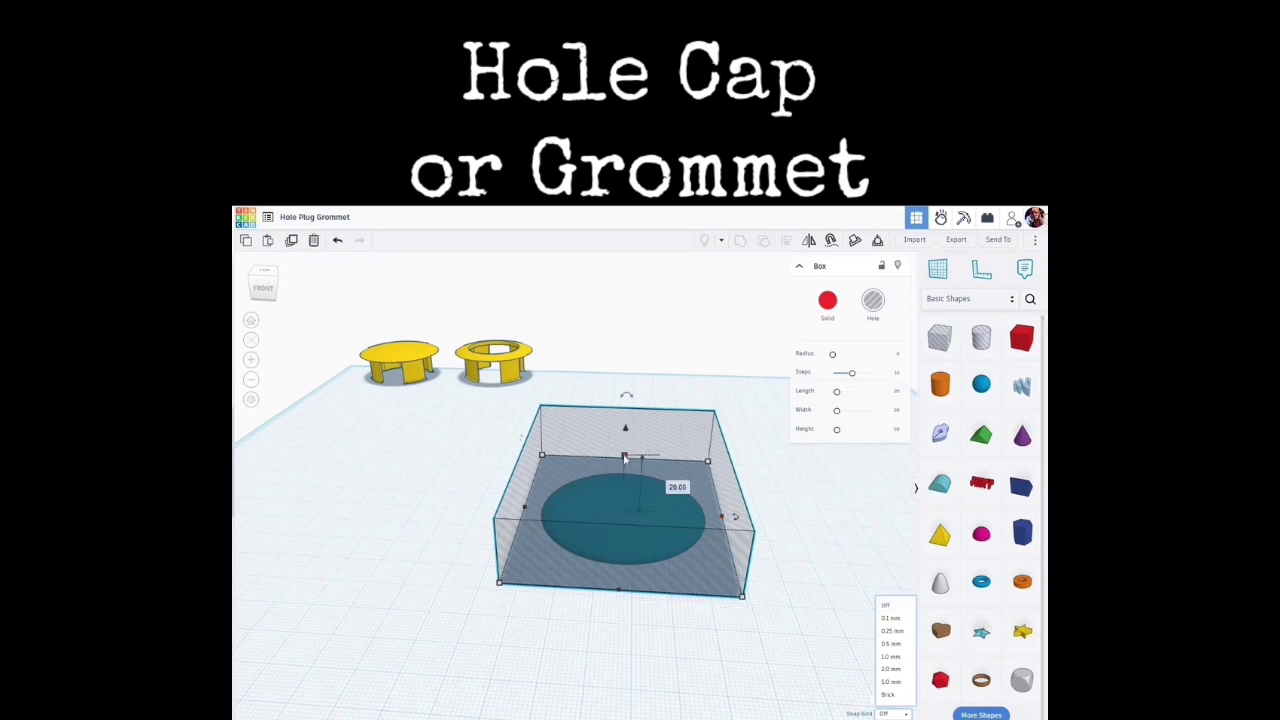
pyautogui.moveTo(626, 456); pyautogui.dragTo(621, 497)
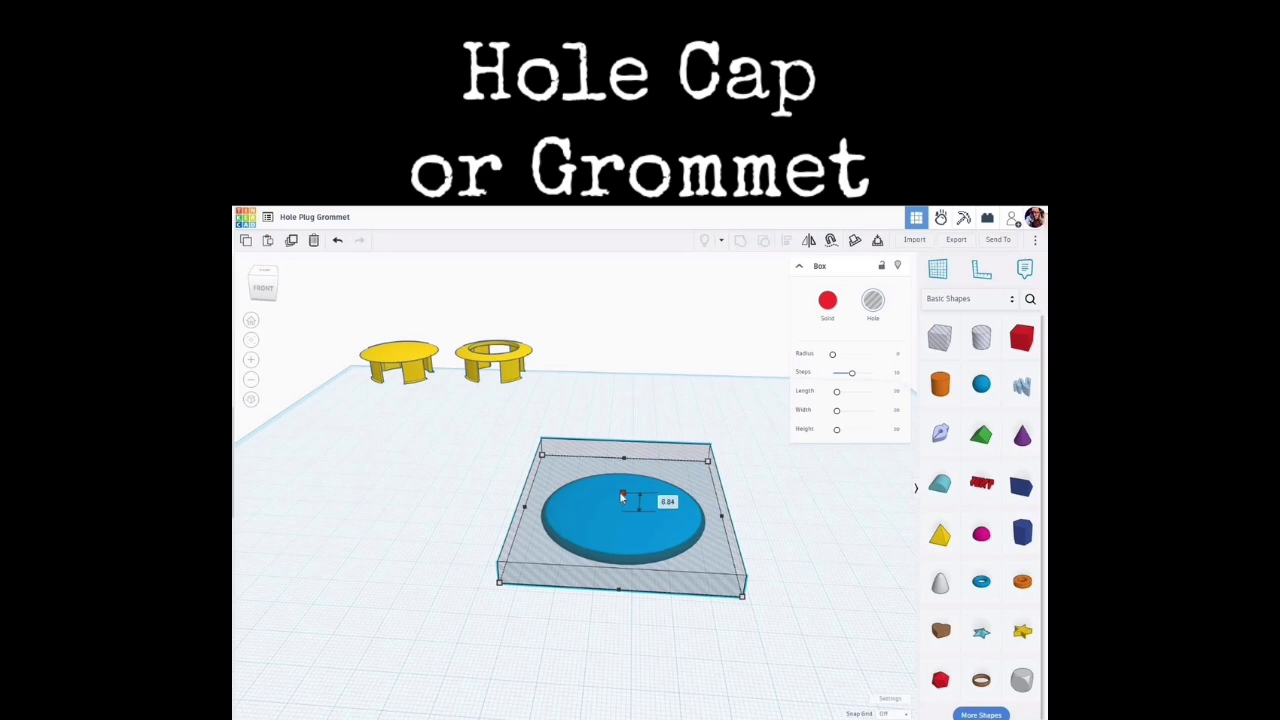
# Flatten the sphere inside the box hole slightly further, to about 10 mm high
pyautogui.moveTo(652, 658); pyautogui.dragTo(641, 488, button='right')
pyautogui.click(622, 492)
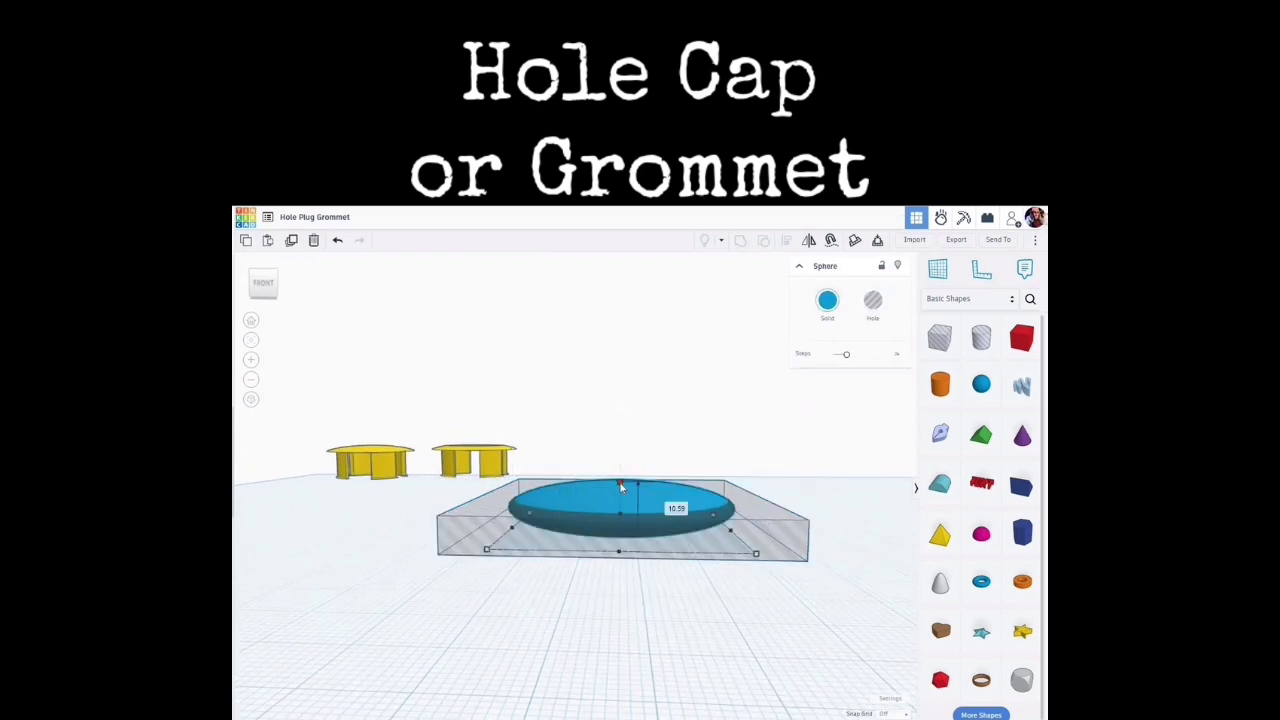
pyautogui.moveTo(620, 486); pyautogui.dragTo(620, 490)
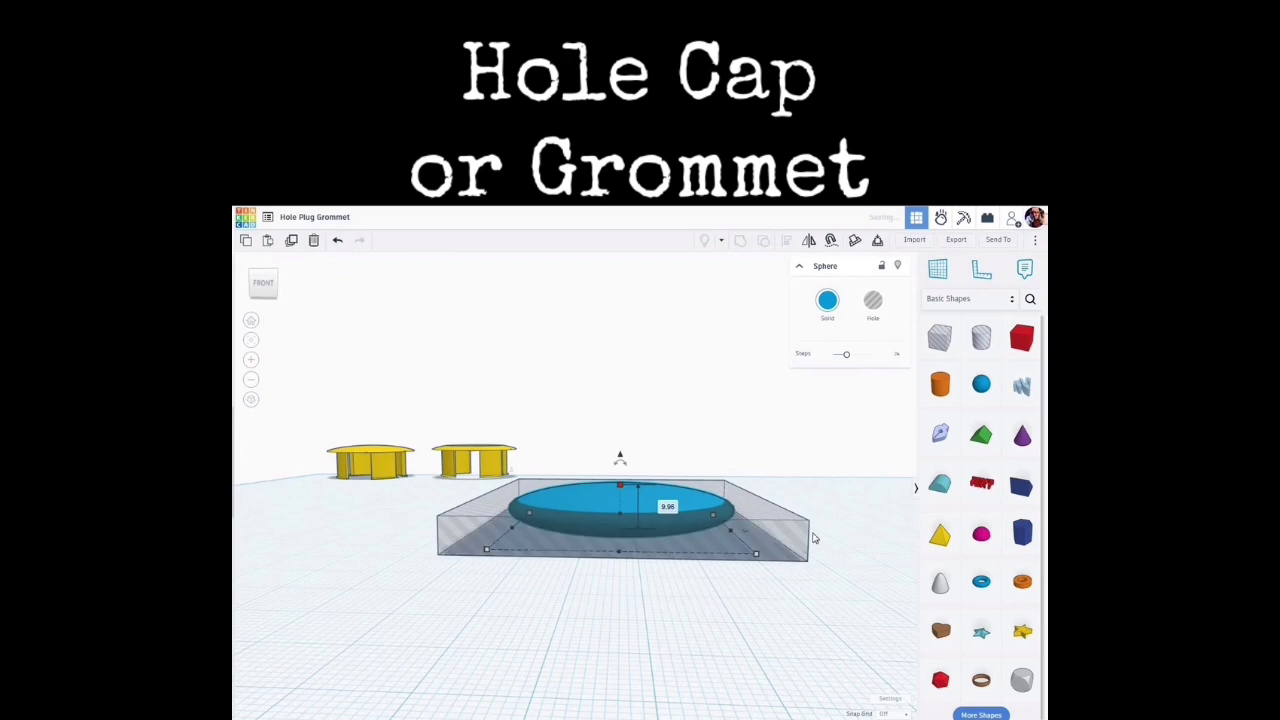
pyautogui.click(620, 488)
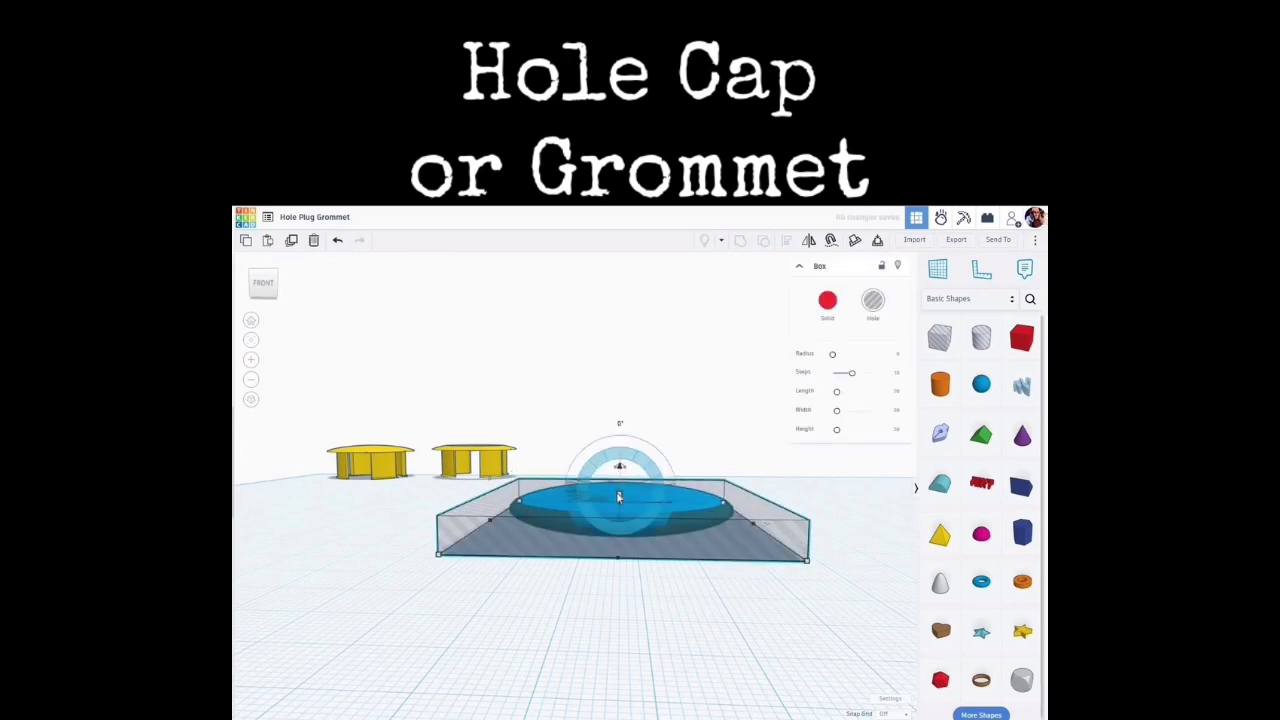
pyautogui.moveTo(619, 497); pyautogui.dragTo(619, 498)
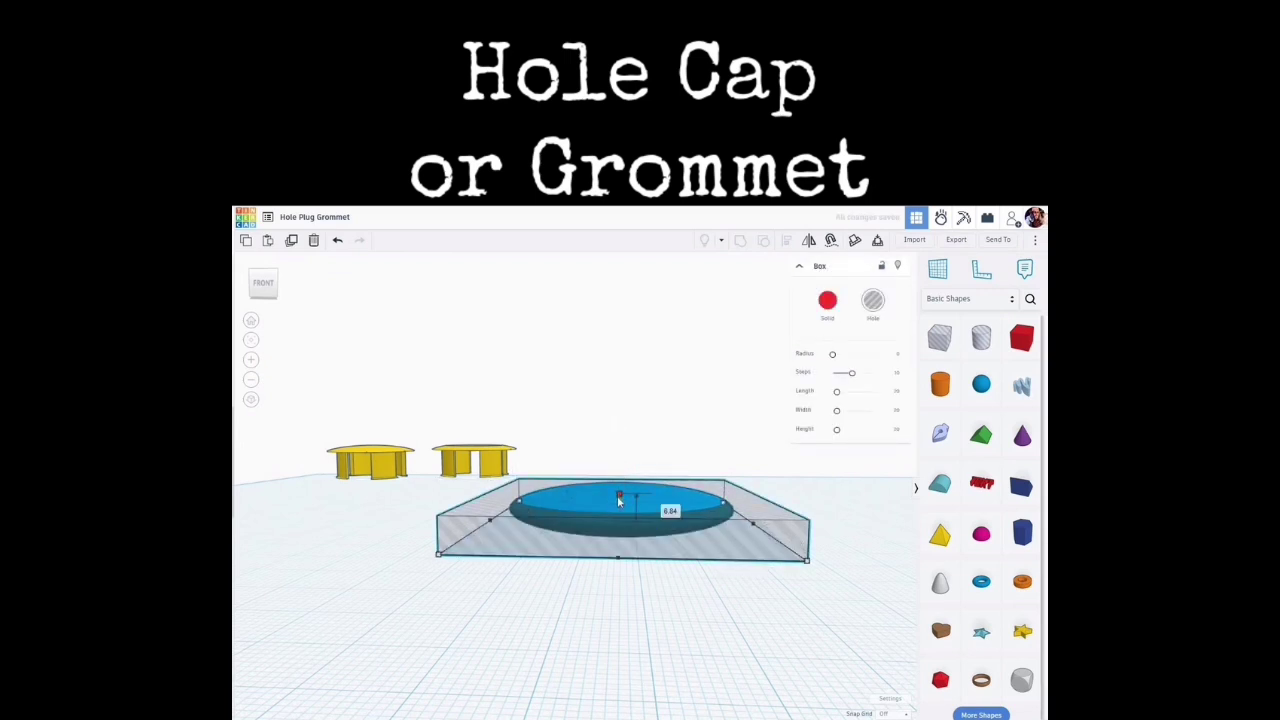
pyautogui.moveTo(663, 449)
pyautogui.mouseDown(button='right')
pyautogui.moveTo(597, 380)
pyautogui.moveTo(577, 400)
pyautogui.mouseUp(button='right')
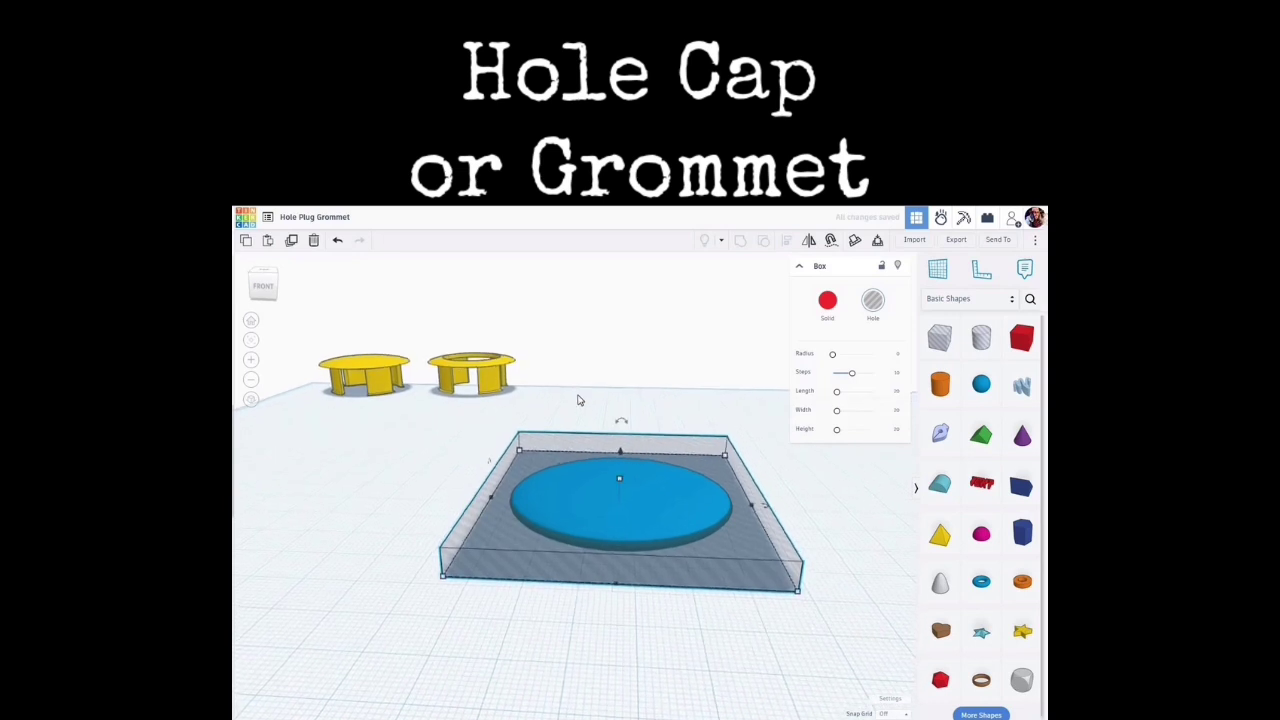
# Group the sphere with the box hole to cut away its lower part, and flip the resulting cap by 180°
pyautogui.moveTo(667, 586); pyautogui.dragTo(803, 489)
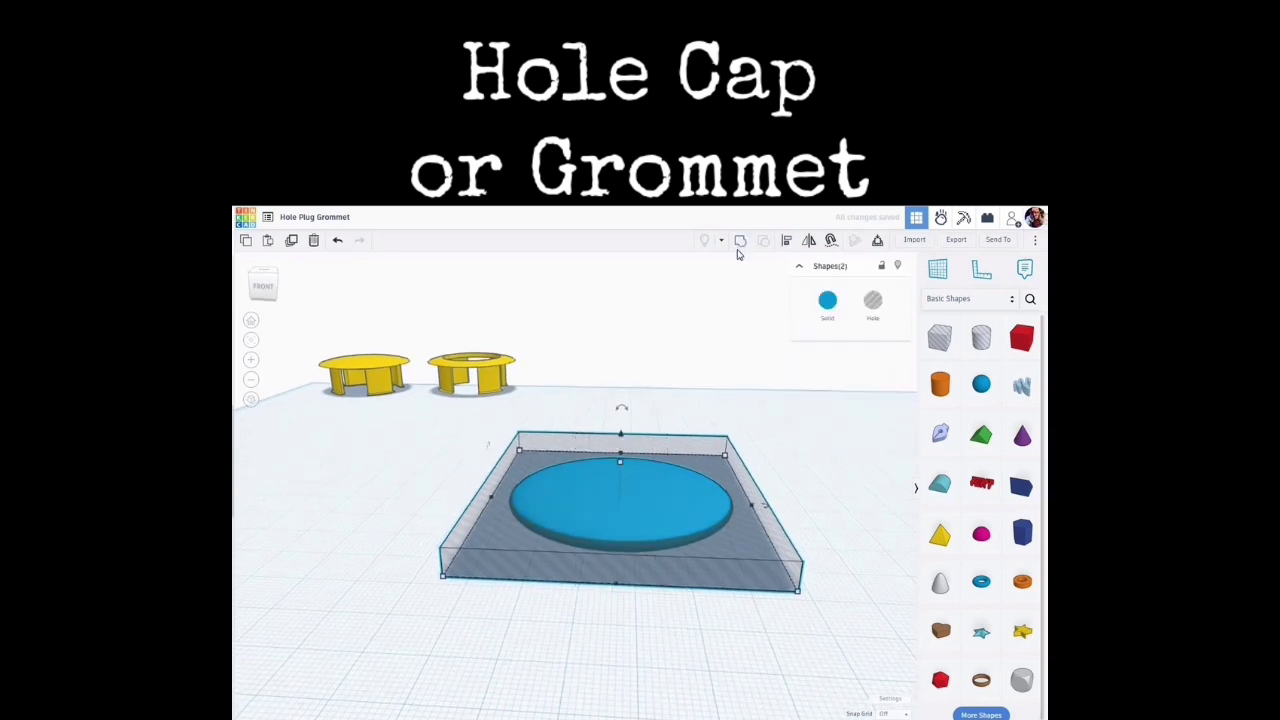
pyautogui.click(740, 241)
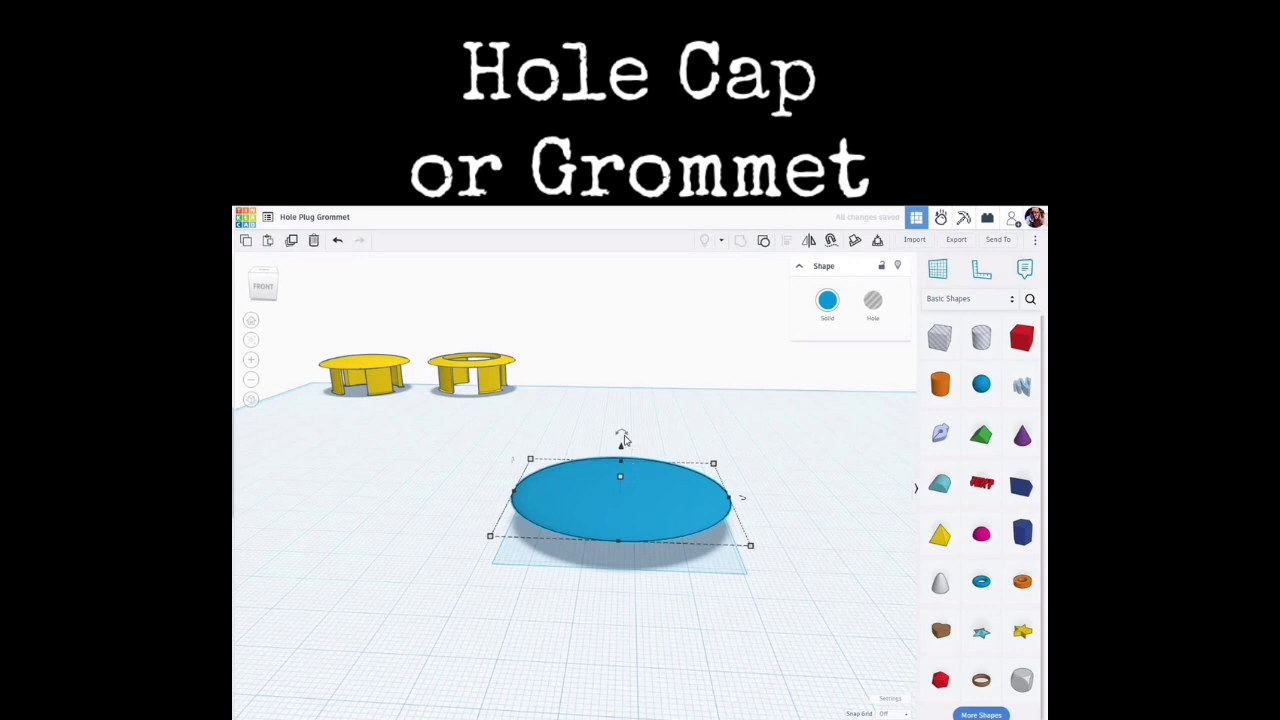
pyautogui.moveTo(624, 437); pyautogui.dragTo(699, 610)
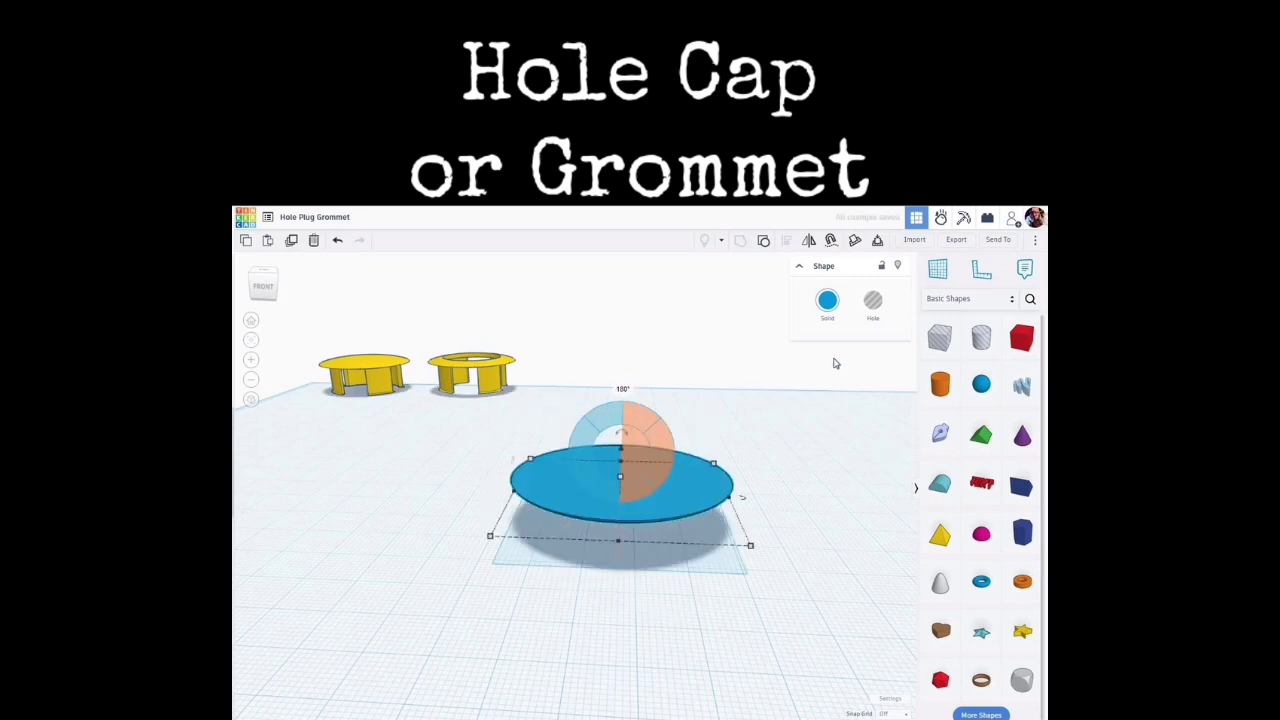
# Change the flipped cap's solid colour to yellow
pyautogui.click(827, 300)
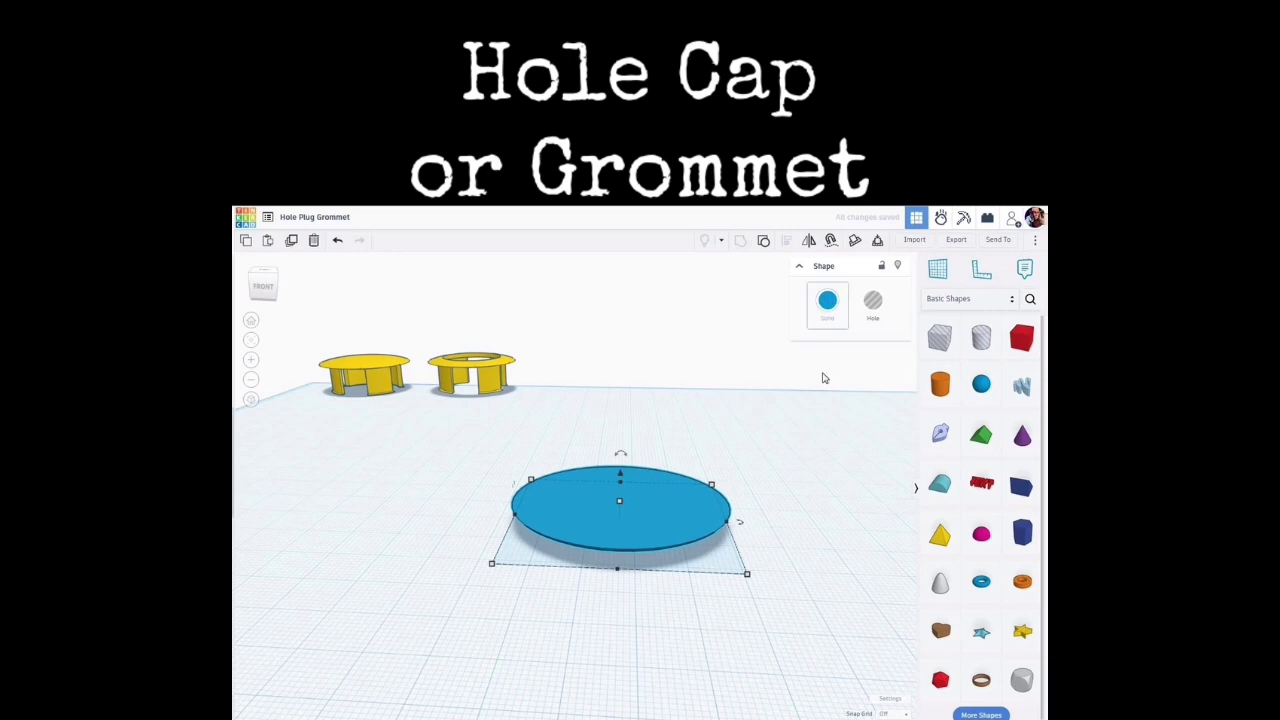
pyautogui.click(760, 399)
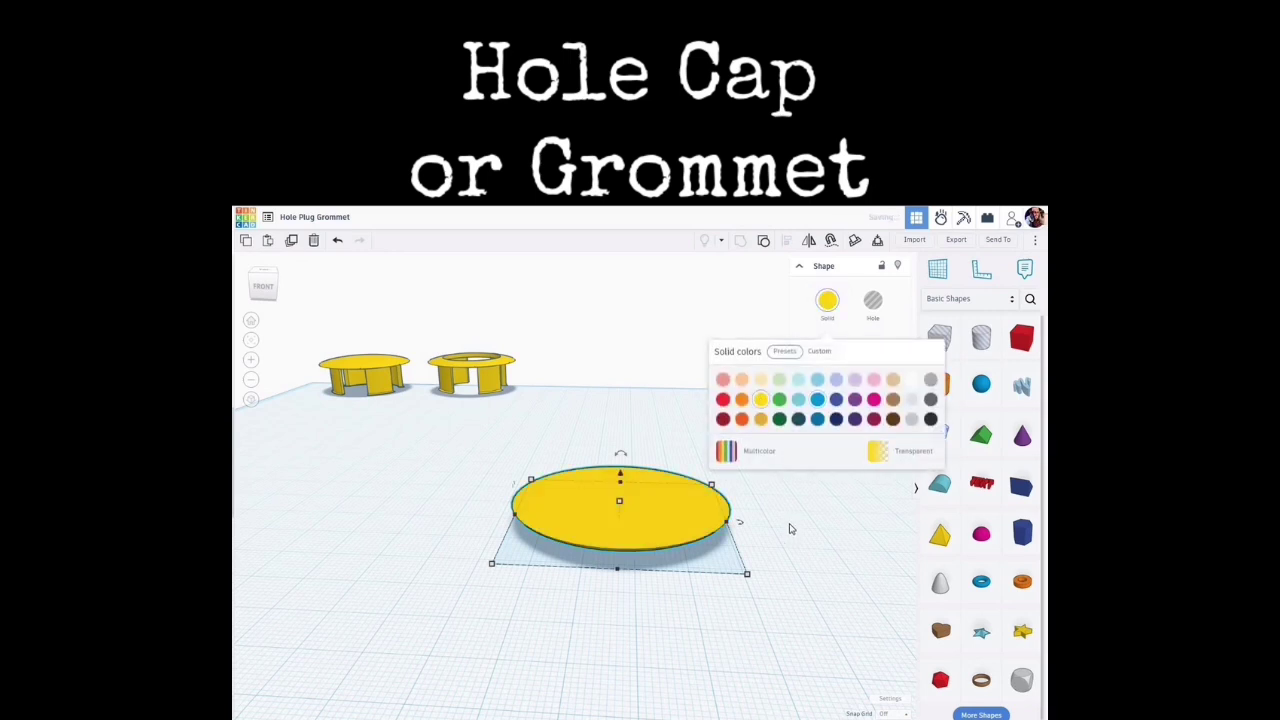
pyautogui.click(789, 540)
pyautogui.moveTo(789, 540); pyautogui.dragTo(789, 547, button='right')
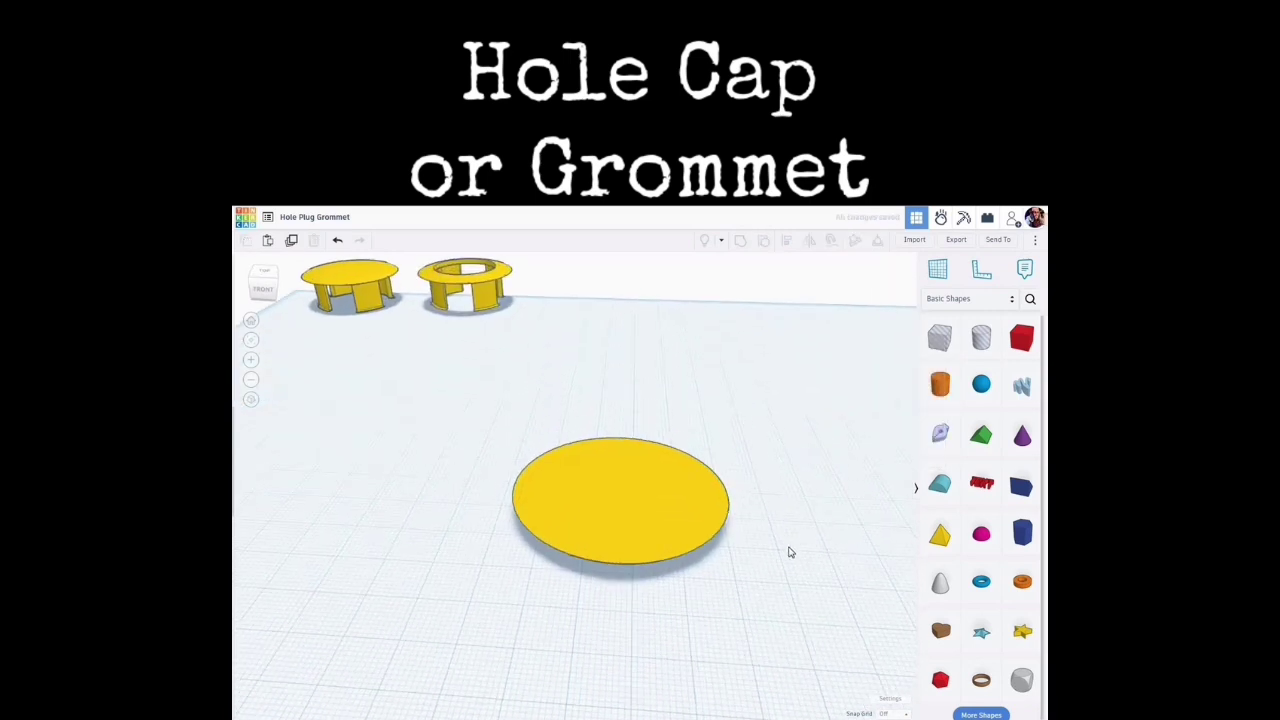
pyautogui.moveTo(783, 545); pyautogui.dragTo(749, 516, button='middle')
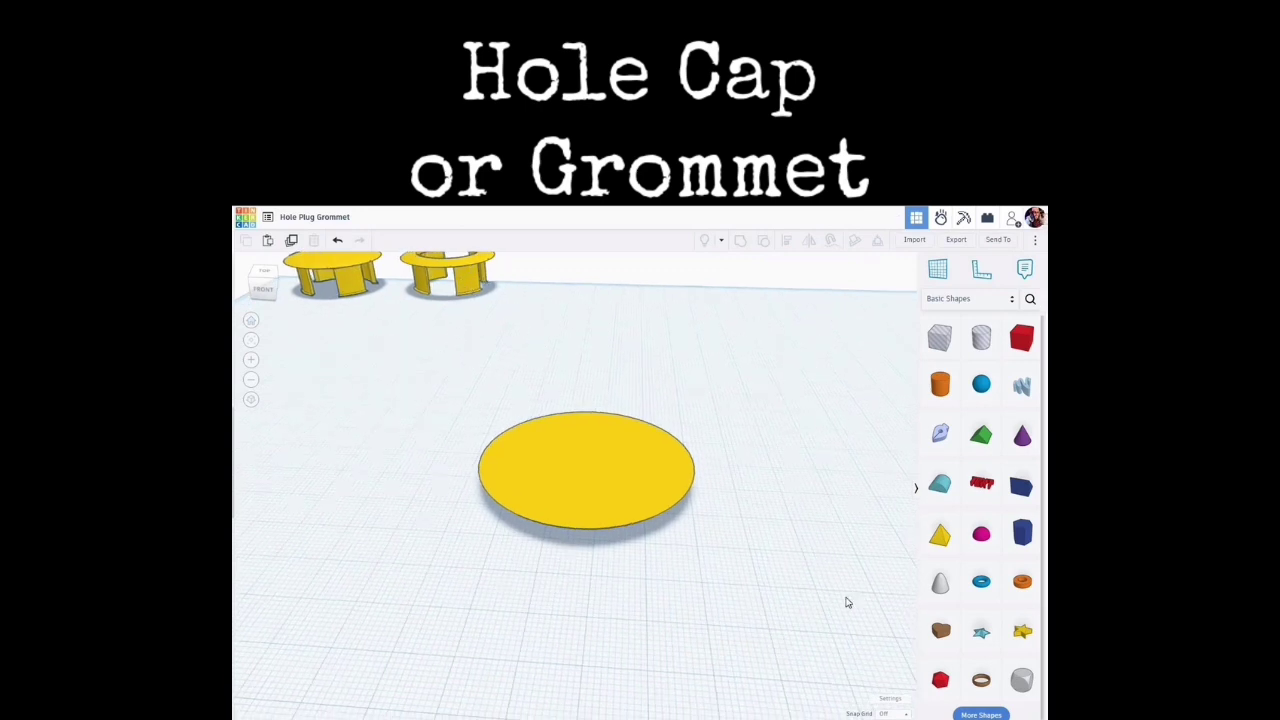
# Place a tube on the flat face of the yellow cap and align both centrally in length and width
pyautogui.click(1025, 590)
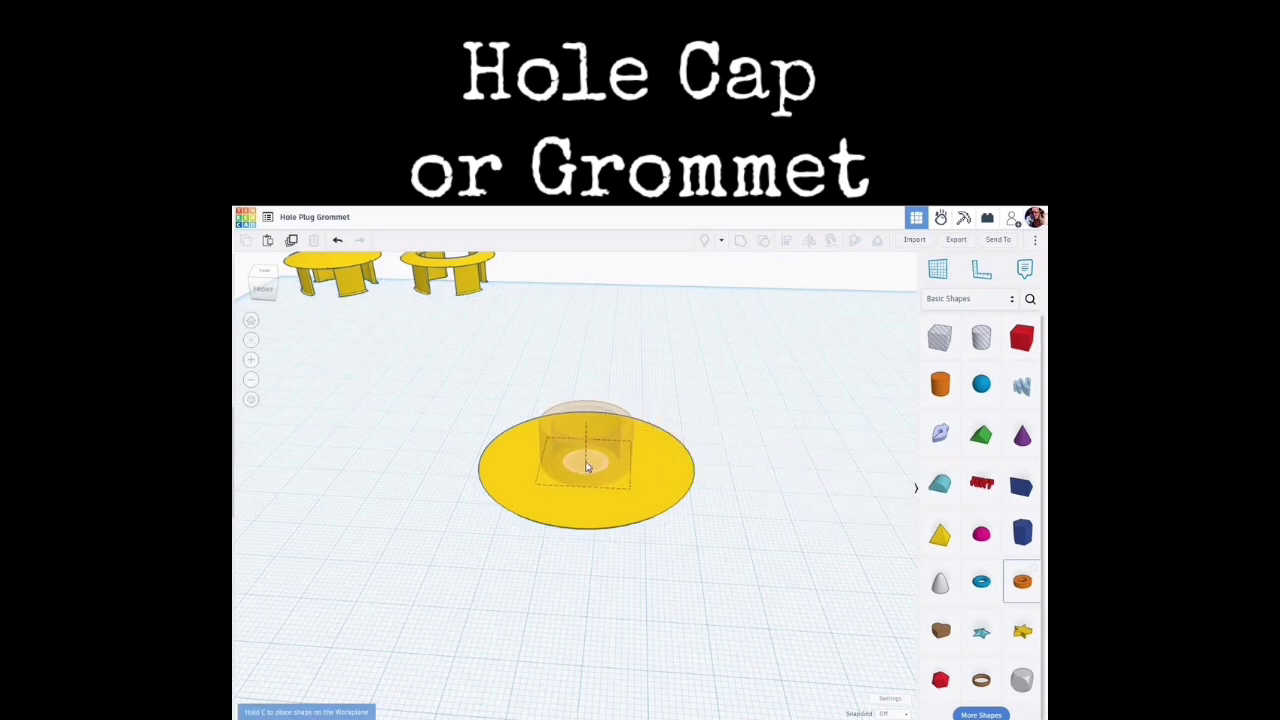
pyautogui.click(531, 366)
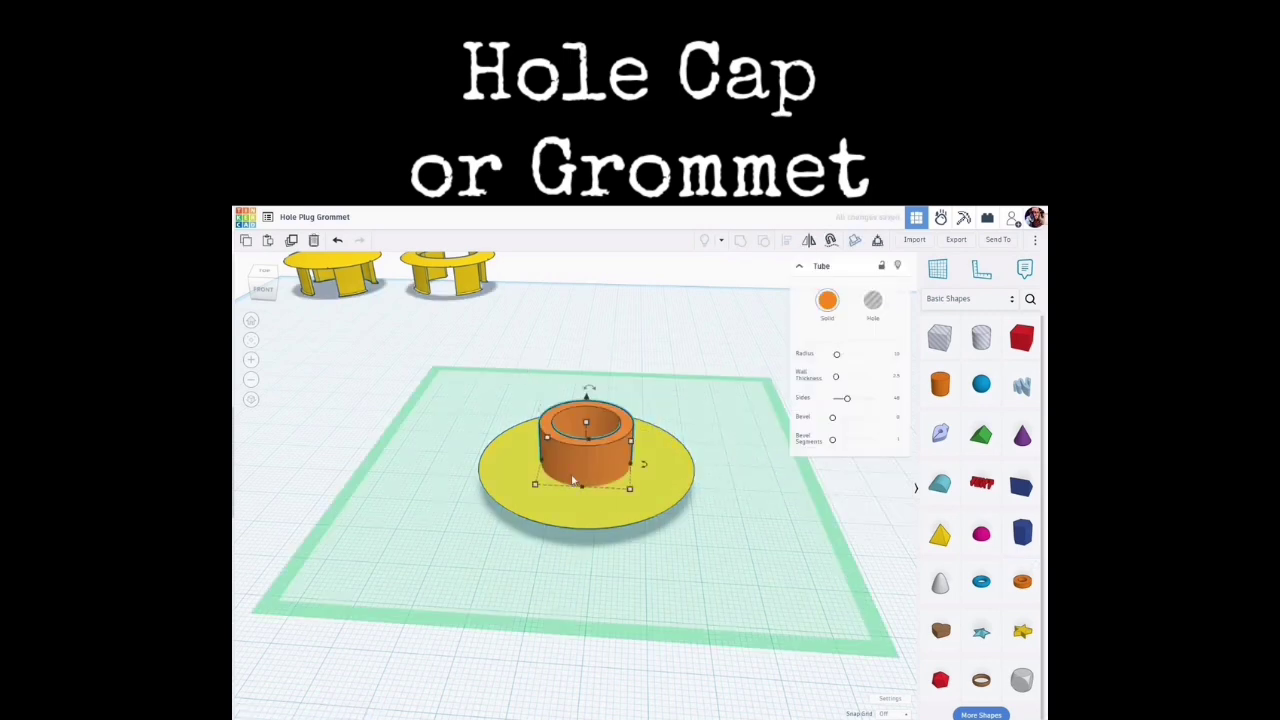
pyautogui.moveTo(676, 587); pyautogui.dragTo(677, 583)
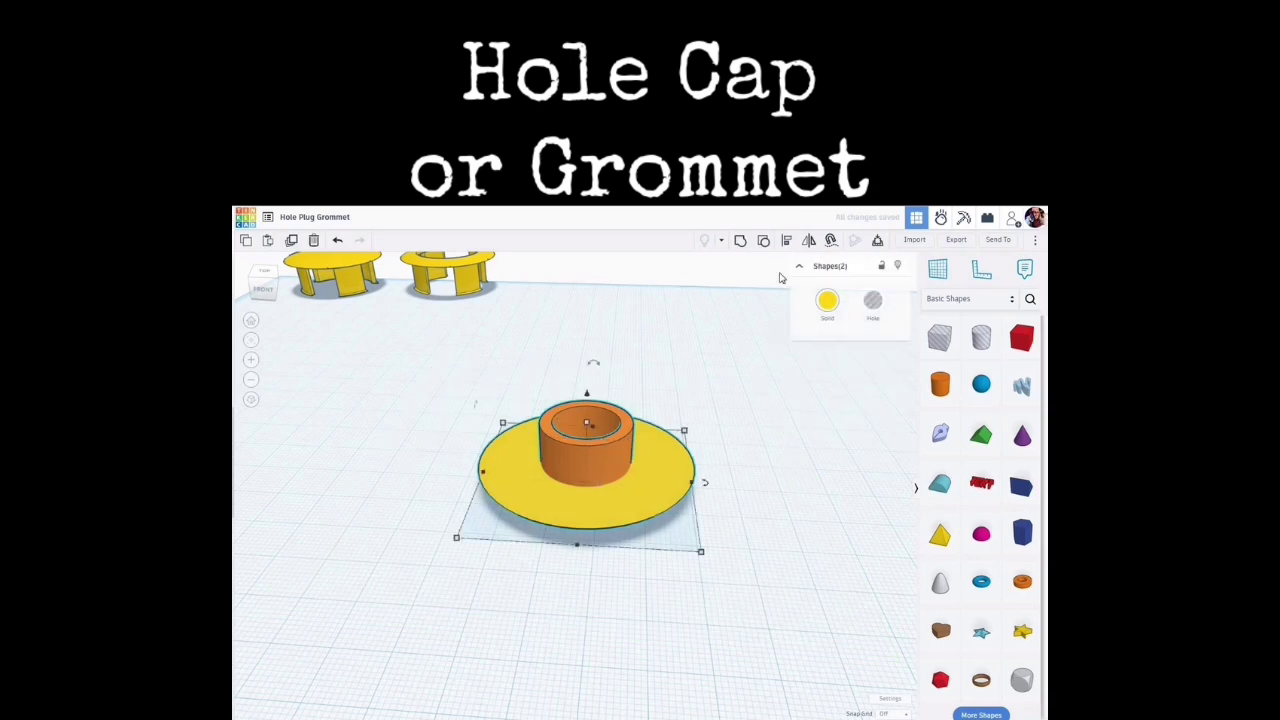
pyautogui.click(789, 240)
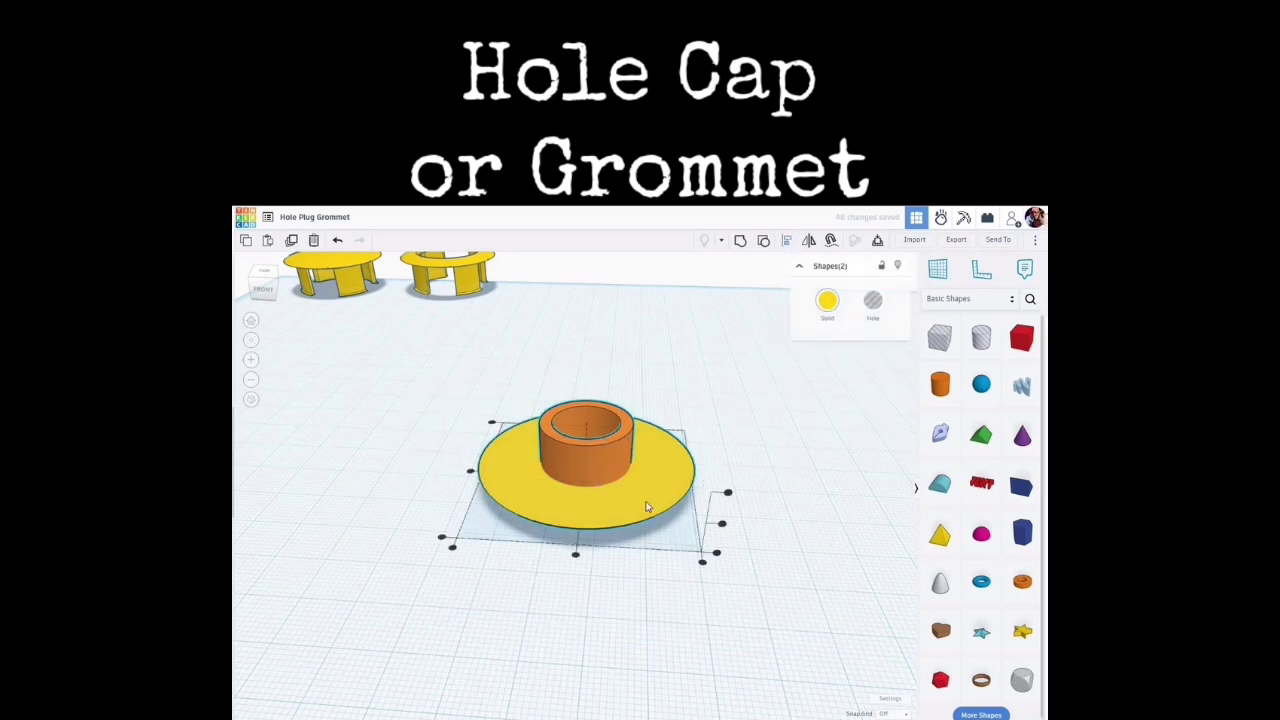
pyautogui.click(576, 553)
pyautogui.click(471, 473)
pyautogui.click(643, 370)
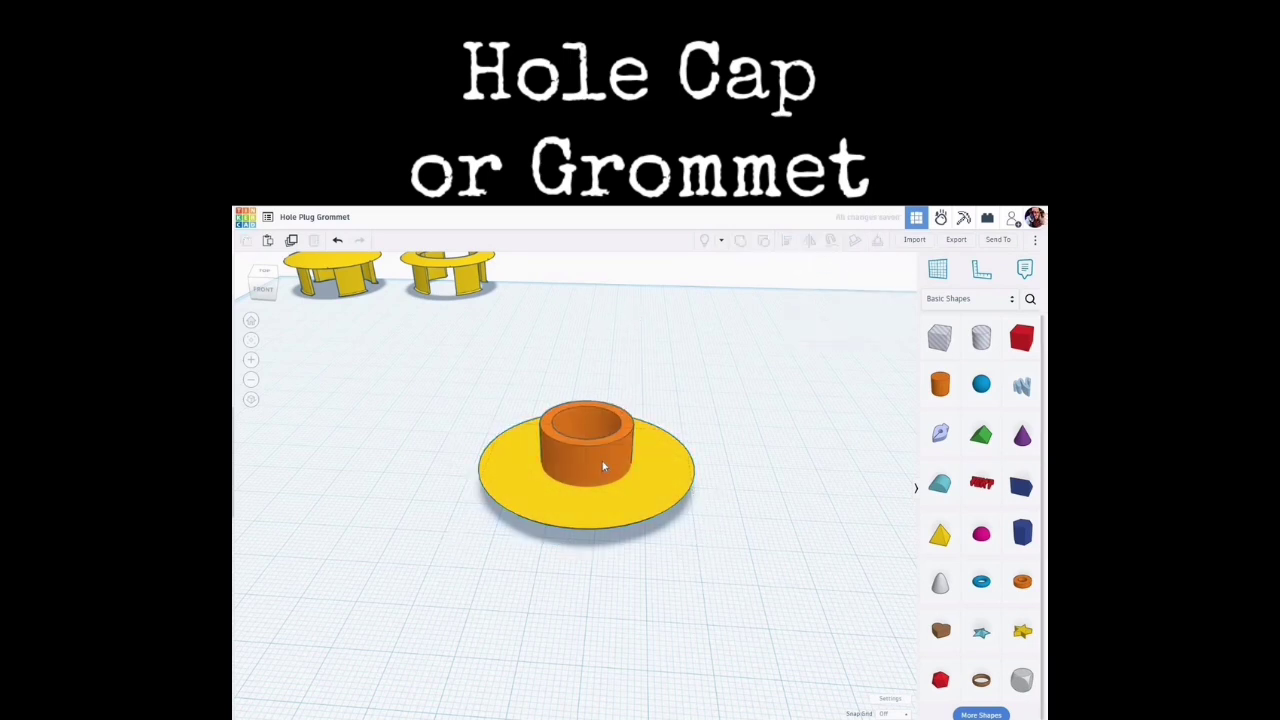
# Scale the tube evenly to about 42 mm wide, keeping it centred on the yellow cap, and reduce its height slightly
pyautogui.click(617, 479)
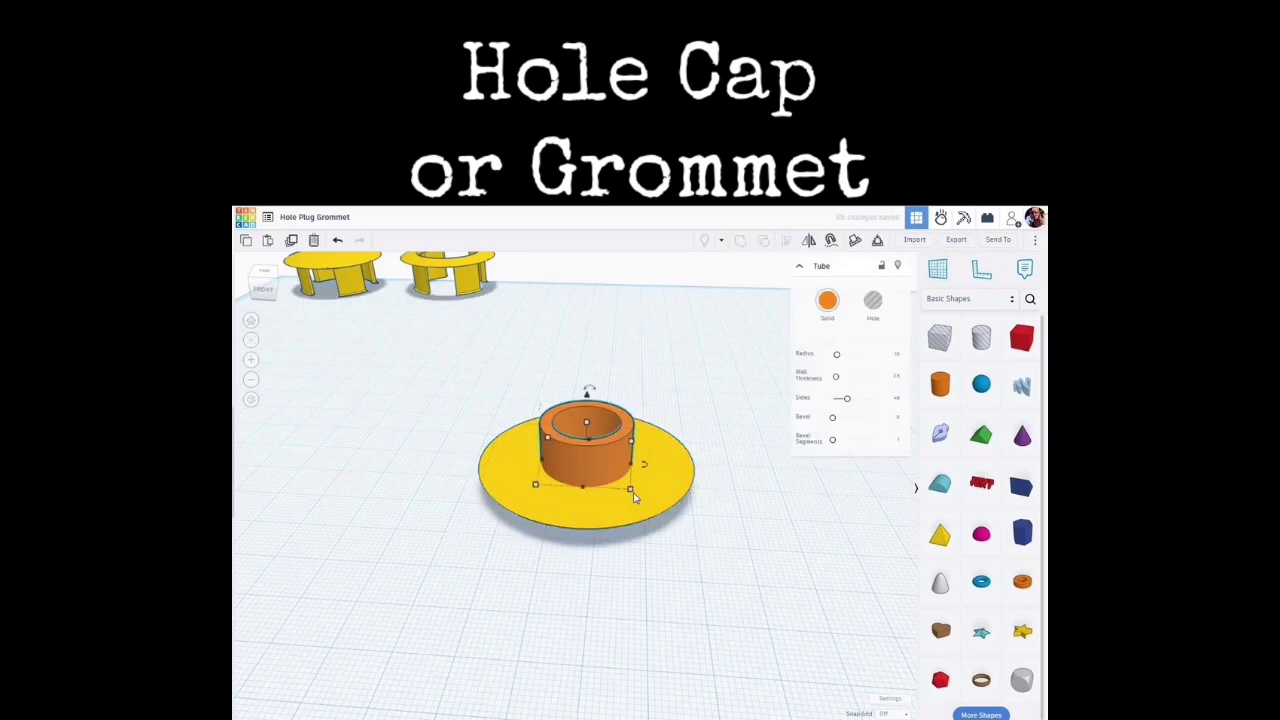
pyautogui.moveTo(631, 491)
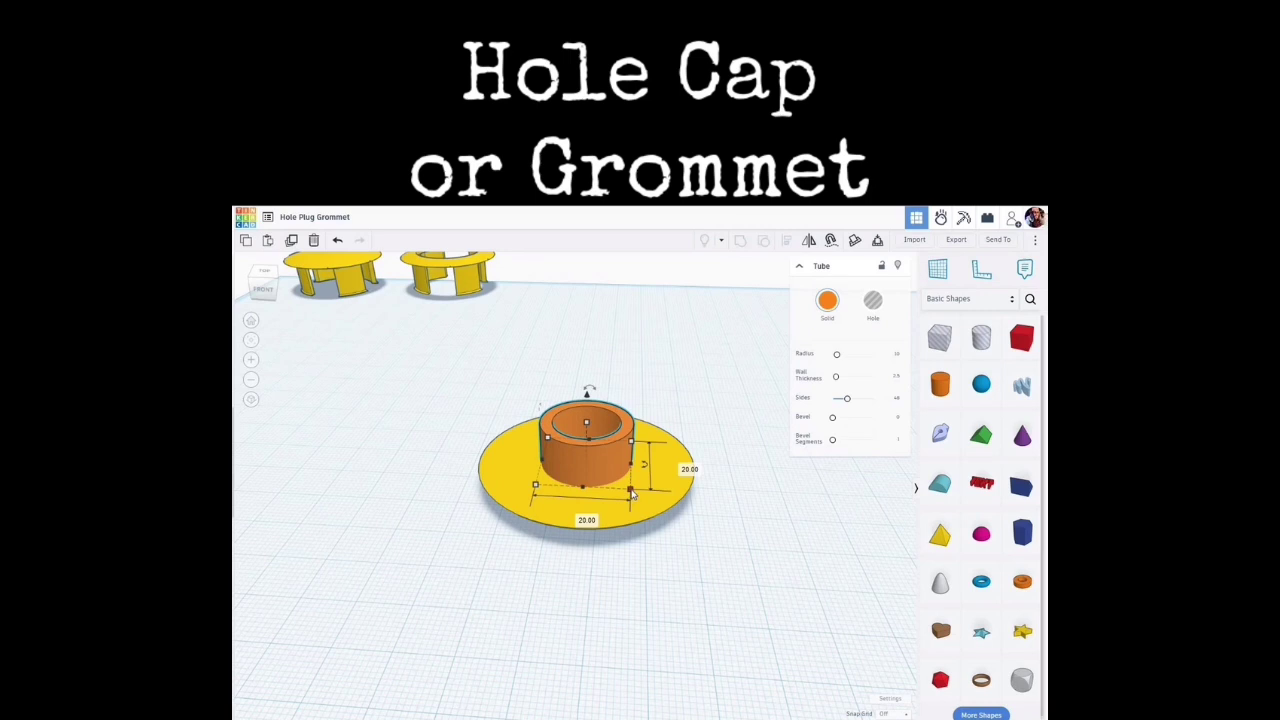
pyautogui.moveTo(631, 491); pyautogui.dragTo(669, 526)
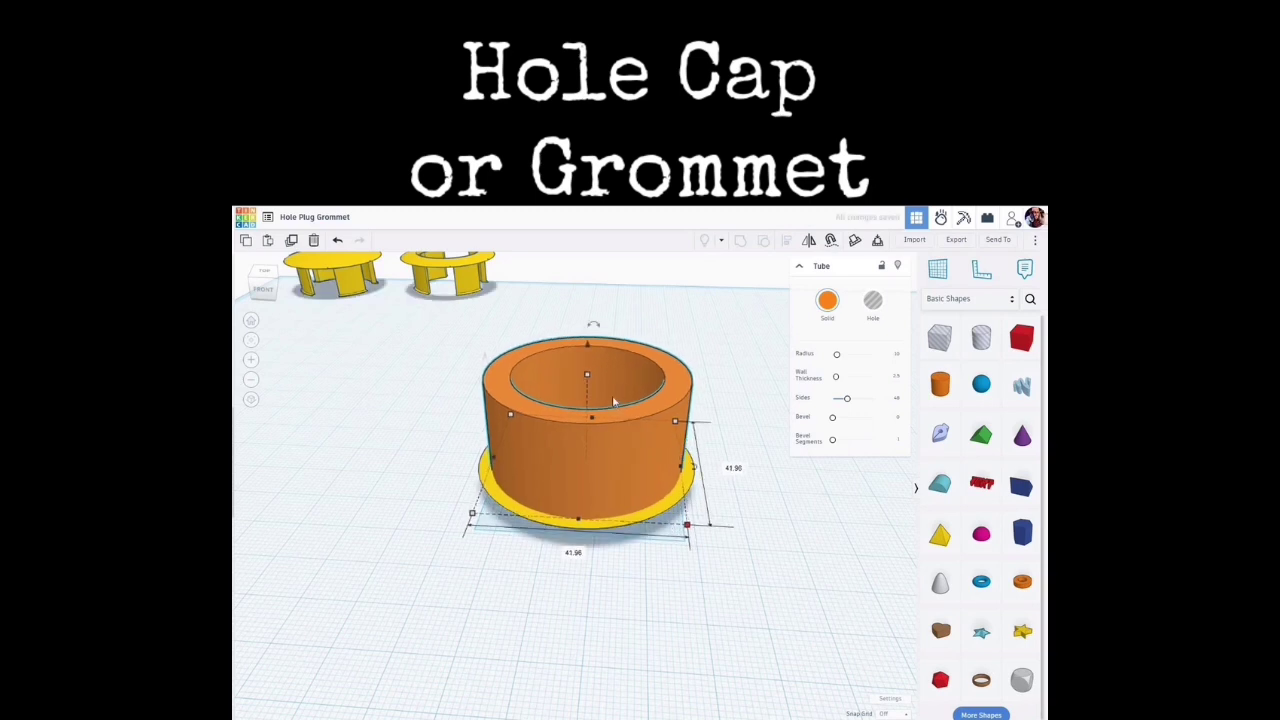
pyautogui.moveTo(588, 390); pyautogui.dragTo(588, 413)
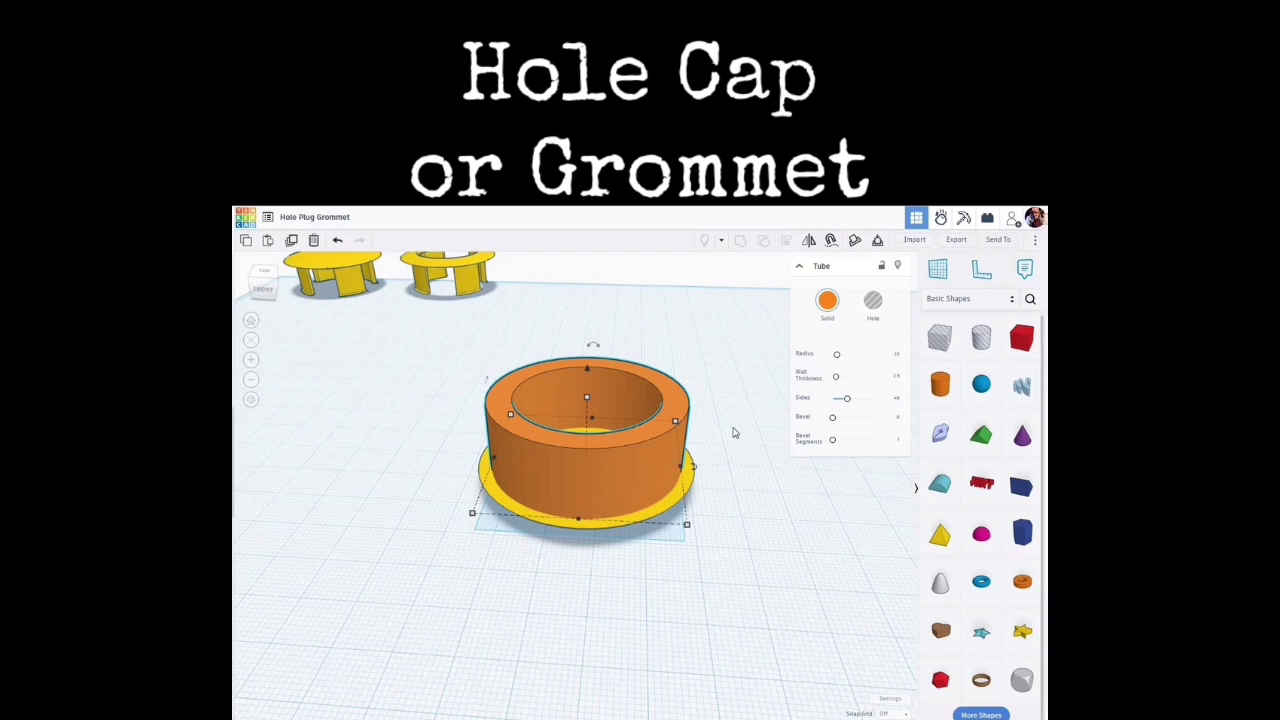
# Thin the tube's wall thickness to 0.8
pyautogui.click(894, 376)
pyautogui.write('1')
pyautogui.press('Return')
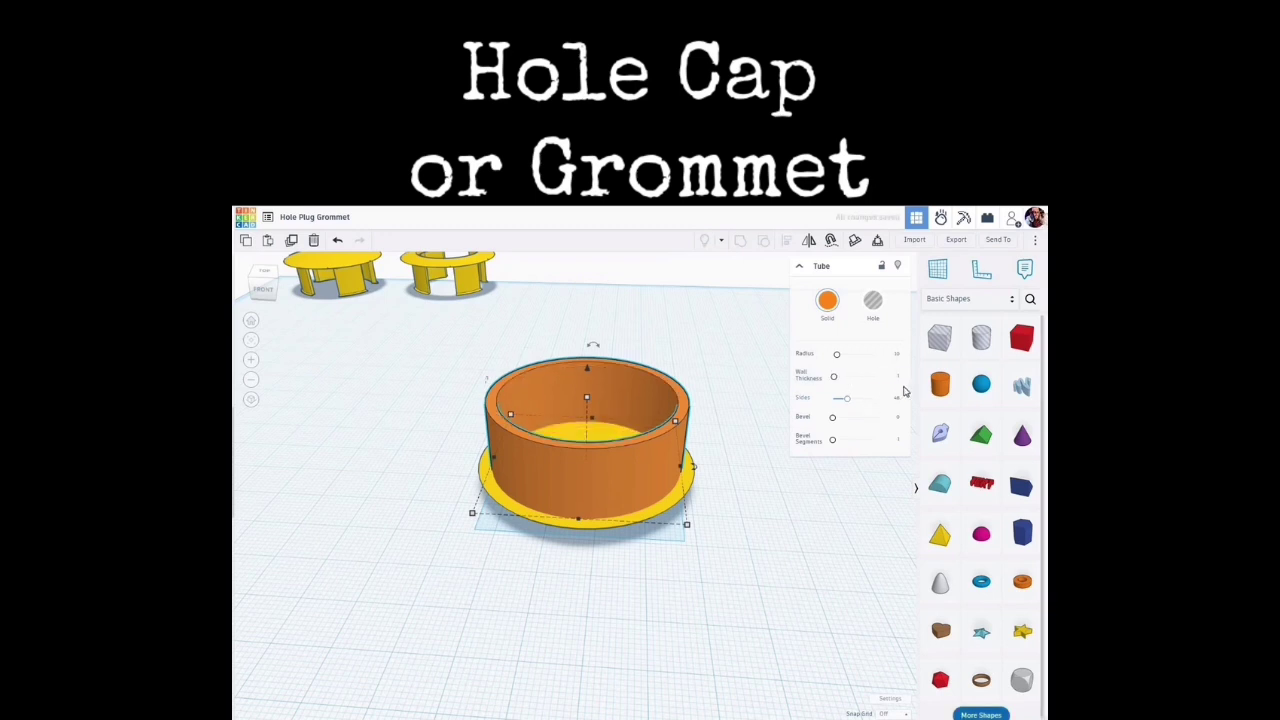
pyautogui.click(902, 382)
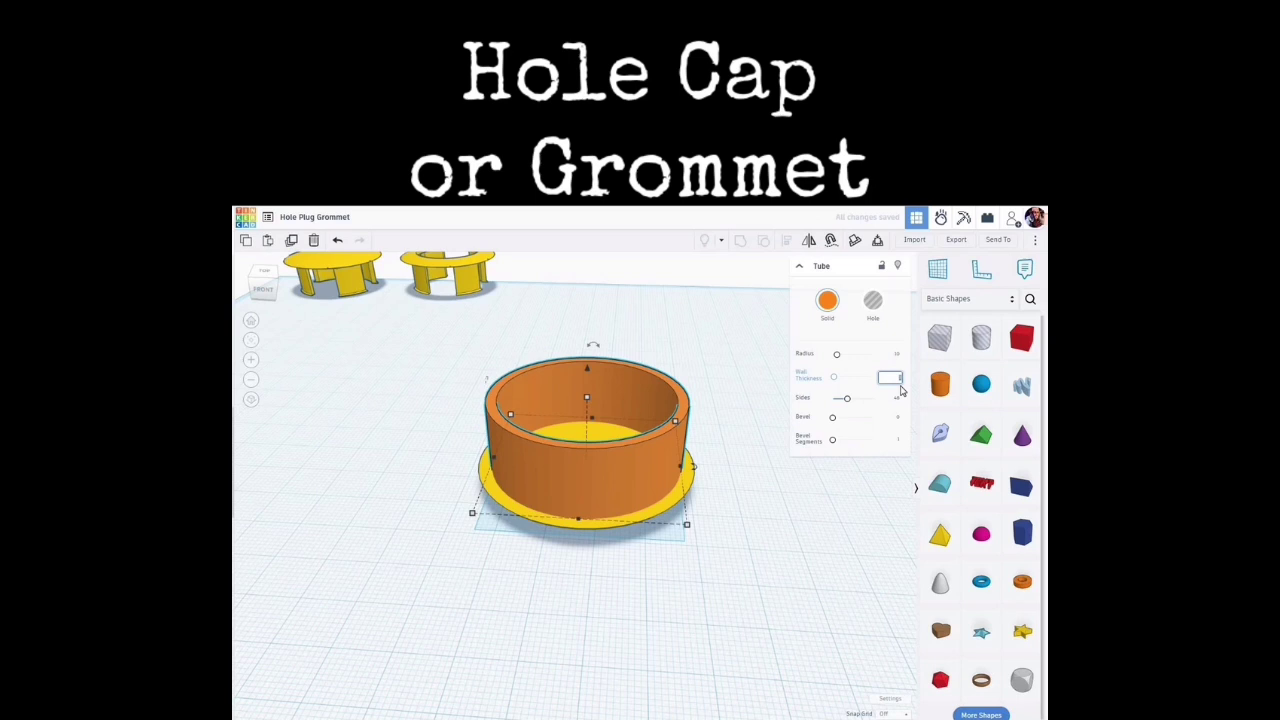
pyautogui.write('0.8')
pyautogui.press('Return')
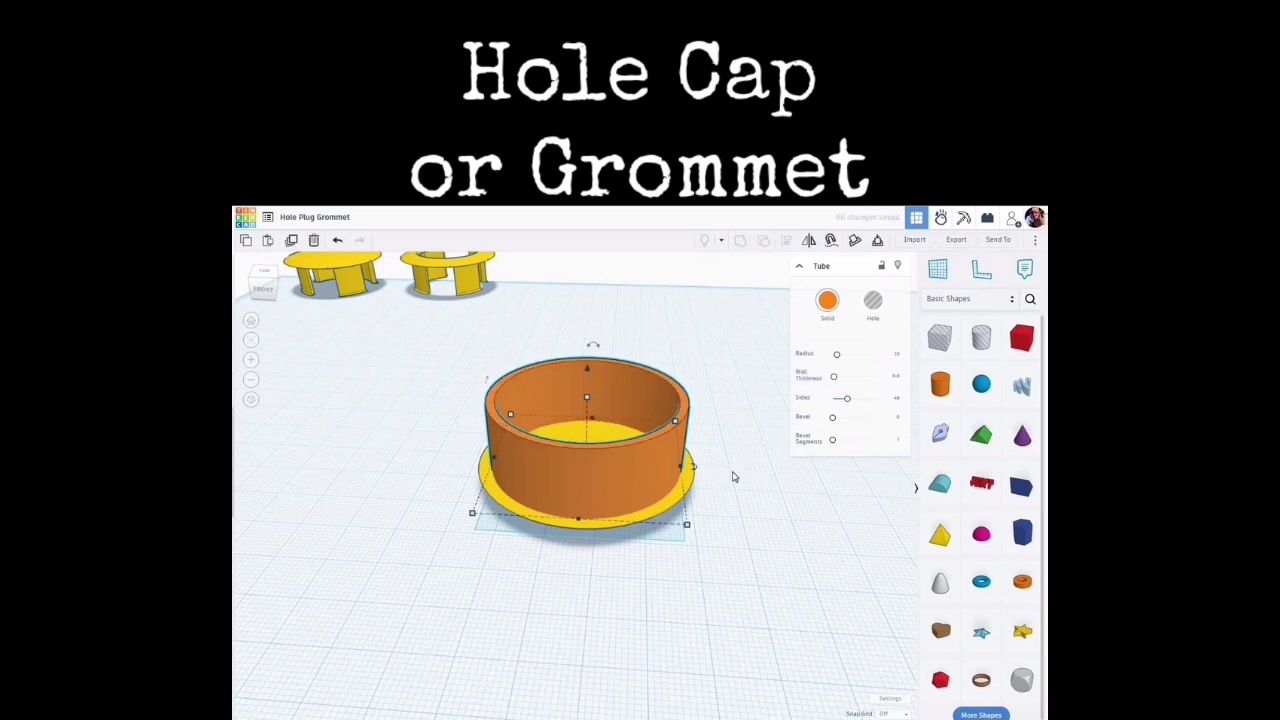
# Add a cone to the workplane beside the tube and yellow cap
pyautogui.moveTo(733, 477); pyautogui.dragTo(734, 449, button='right')
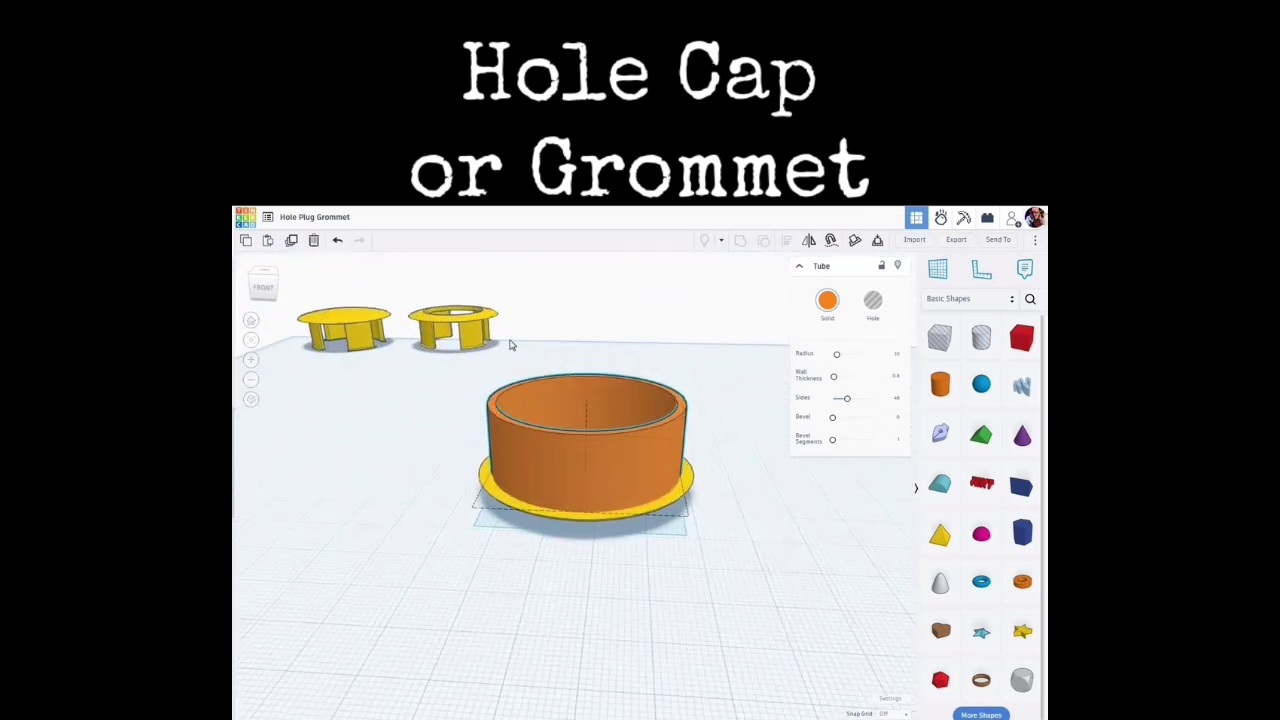
pyautogui.click(855, 625)
pyautogui.moveTo(1023, 441); pyautogui.dragTo(787, 503)
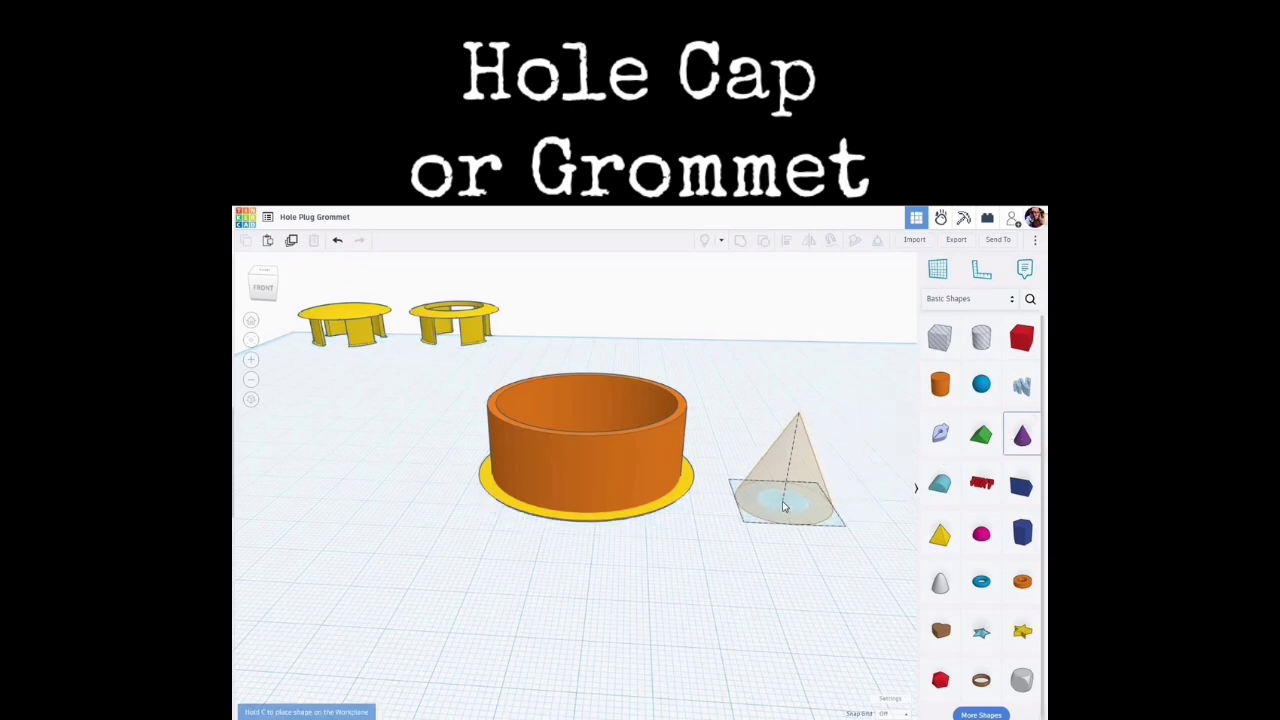
# Examine the flared lip at the foot of the finished grommet's legs
pyautogui.scroll(5, 469, 335)
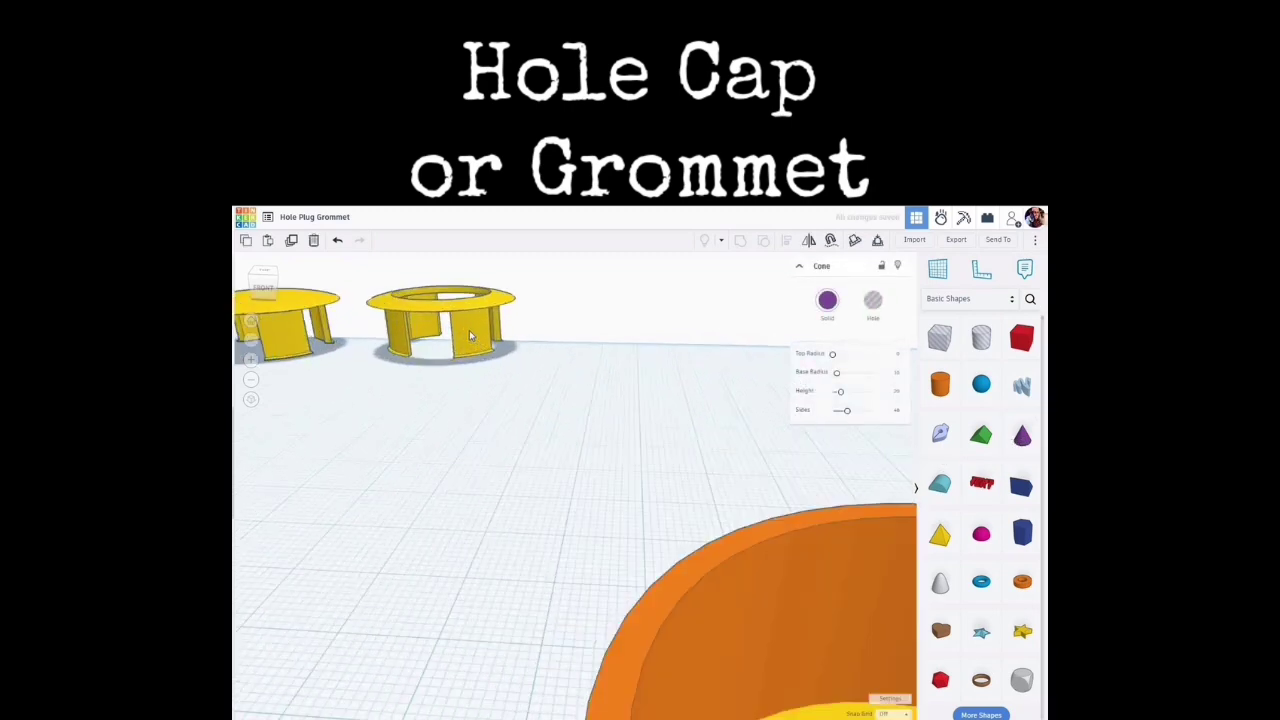
pyautogui.scroll(8, 531, 420)
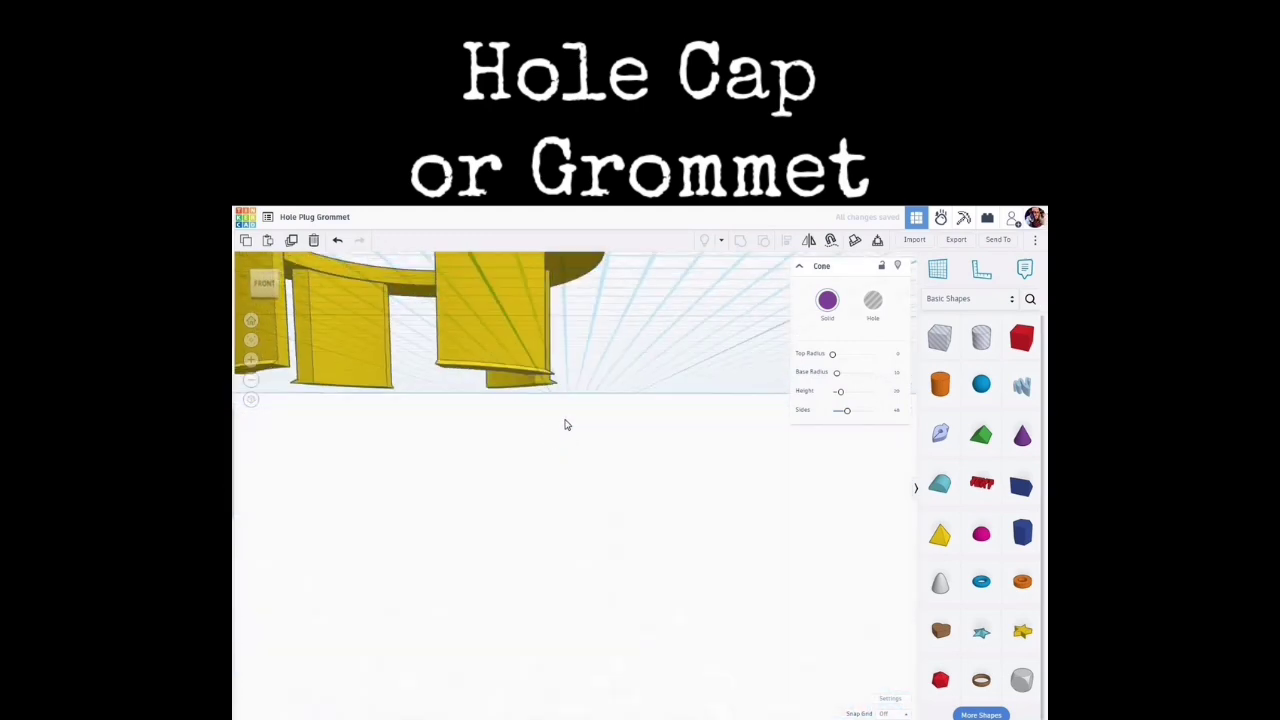
pyautogui.scroll(5, 524, 379)
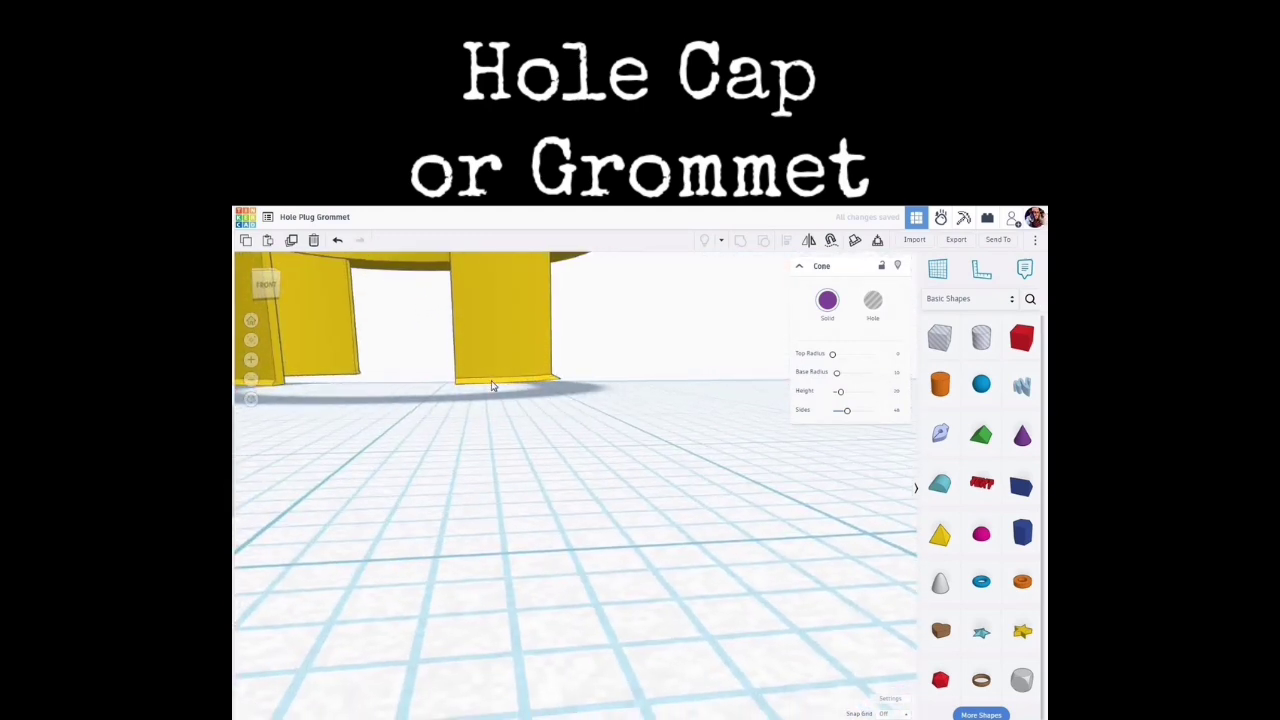
pyautogui.scroll(5, 491, 386)
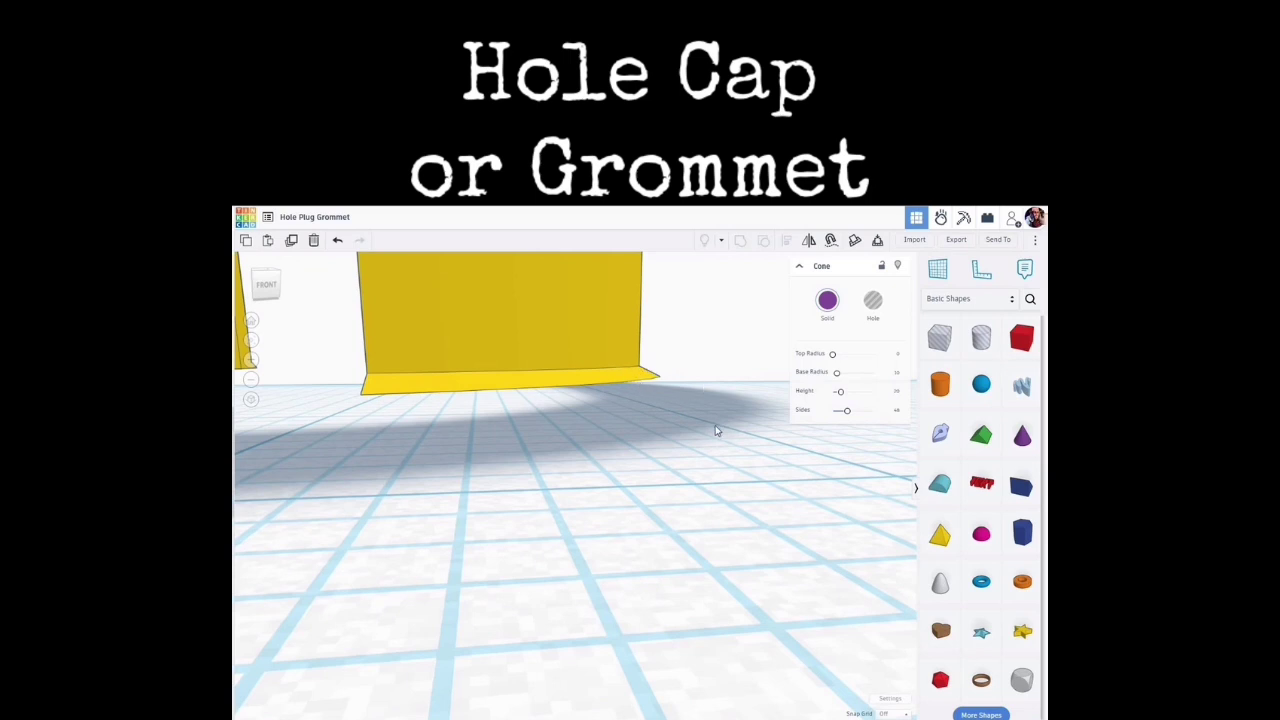
pyautogui.scroll(-8, 713, 435)
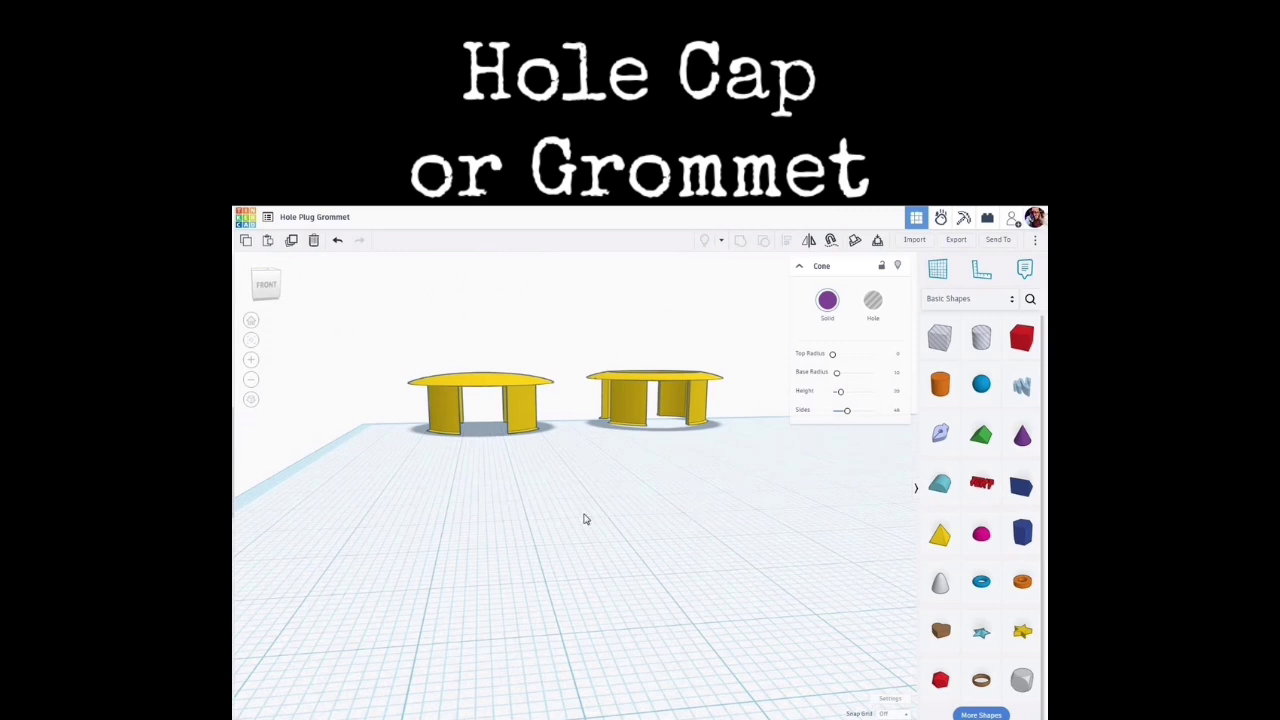
pyautogui.moveTo(712, 514); pyautogui.dragTo(584, 516, button='right')
pyautogui.click(840, 529)
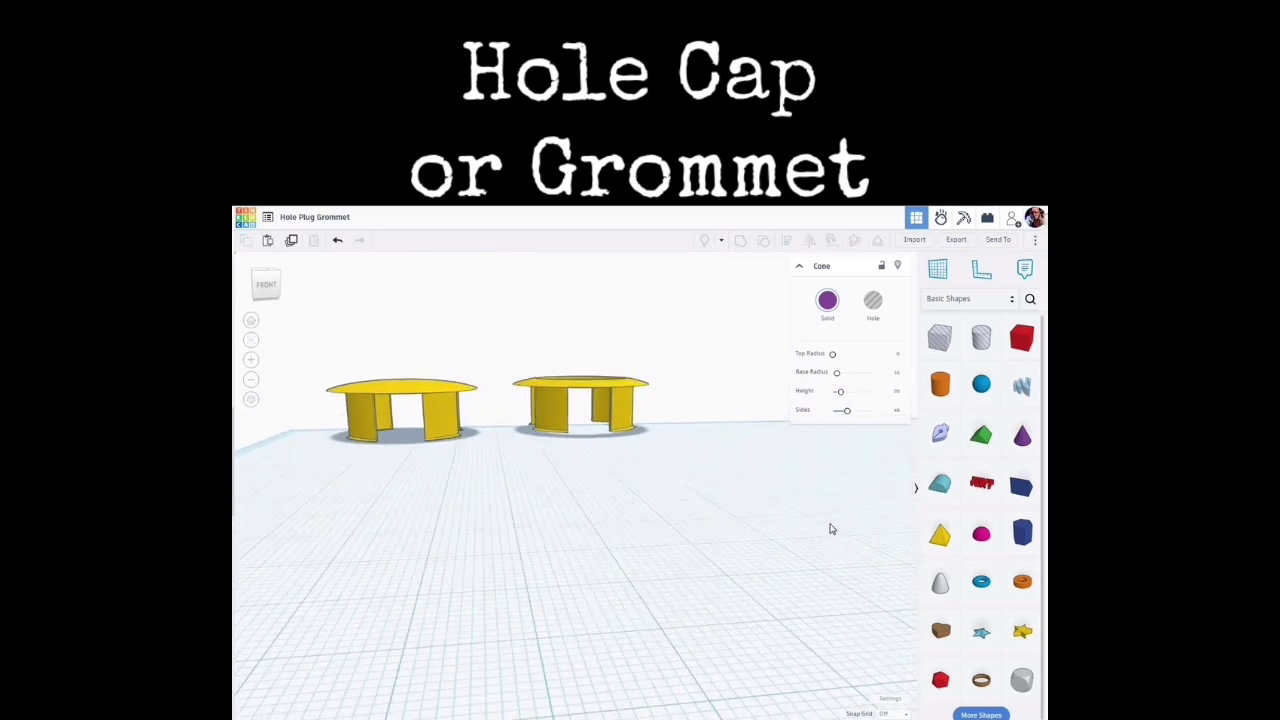
pyautogui.scroll(-4, 811, 532)
pyautogui.moveTo(800, 530); pyautogui.dragTo(446, 494, button='middle')
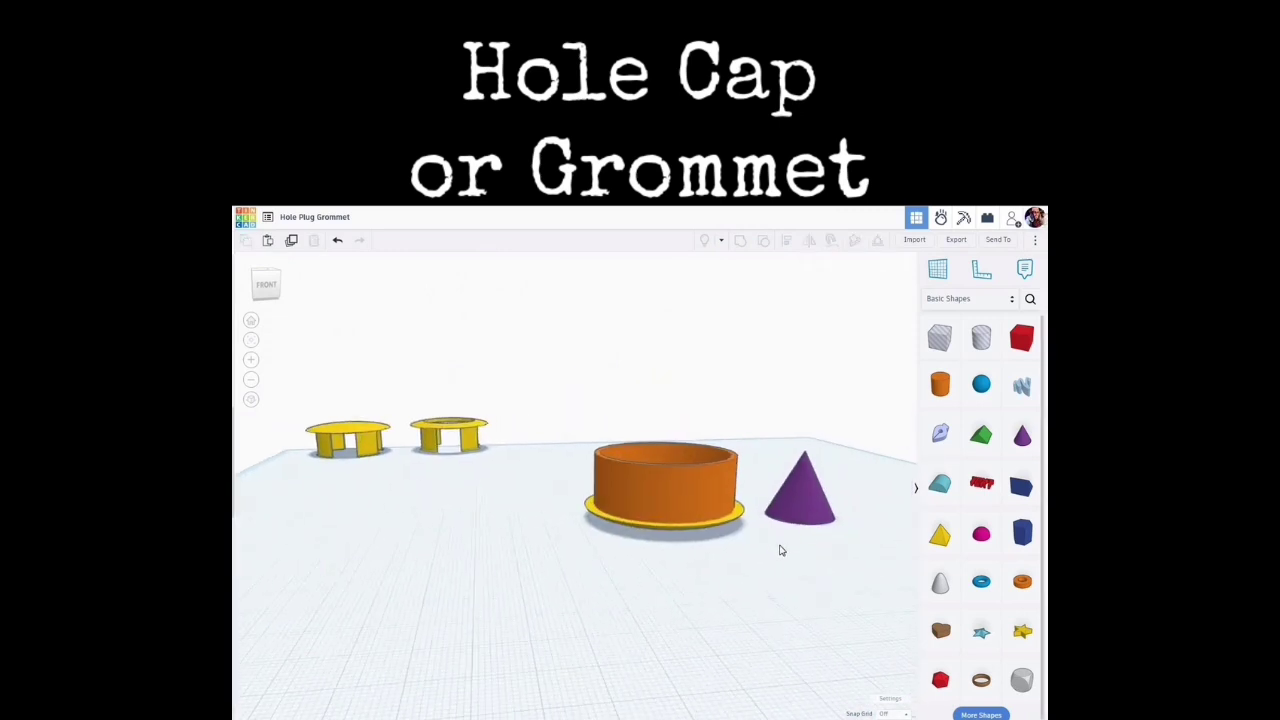
# Move the cone closer to the tube and cruise it onto the tube's top rim, placing a workplane there
pyautogui.moveTo(779, 546); pyautogui.dragTo(805, 508, button='right')
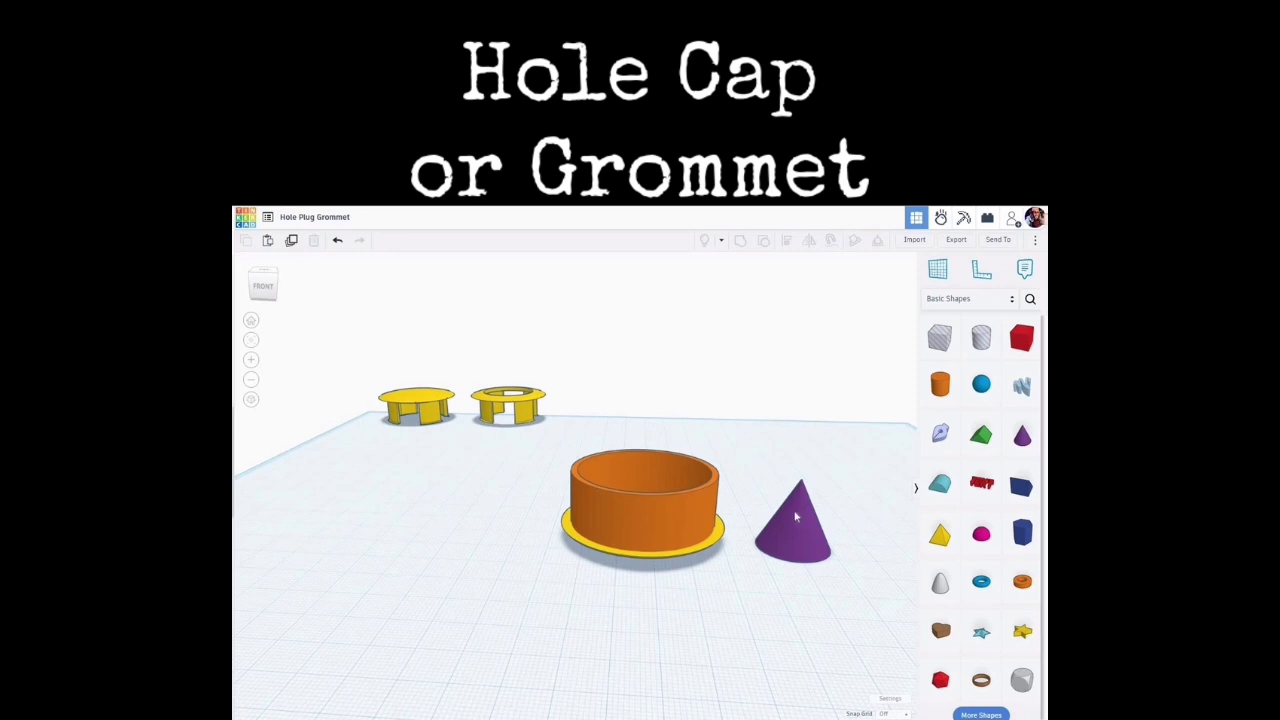
pyautogui.moveTo(790, 510); pyautogui.dragTo(772, 512)
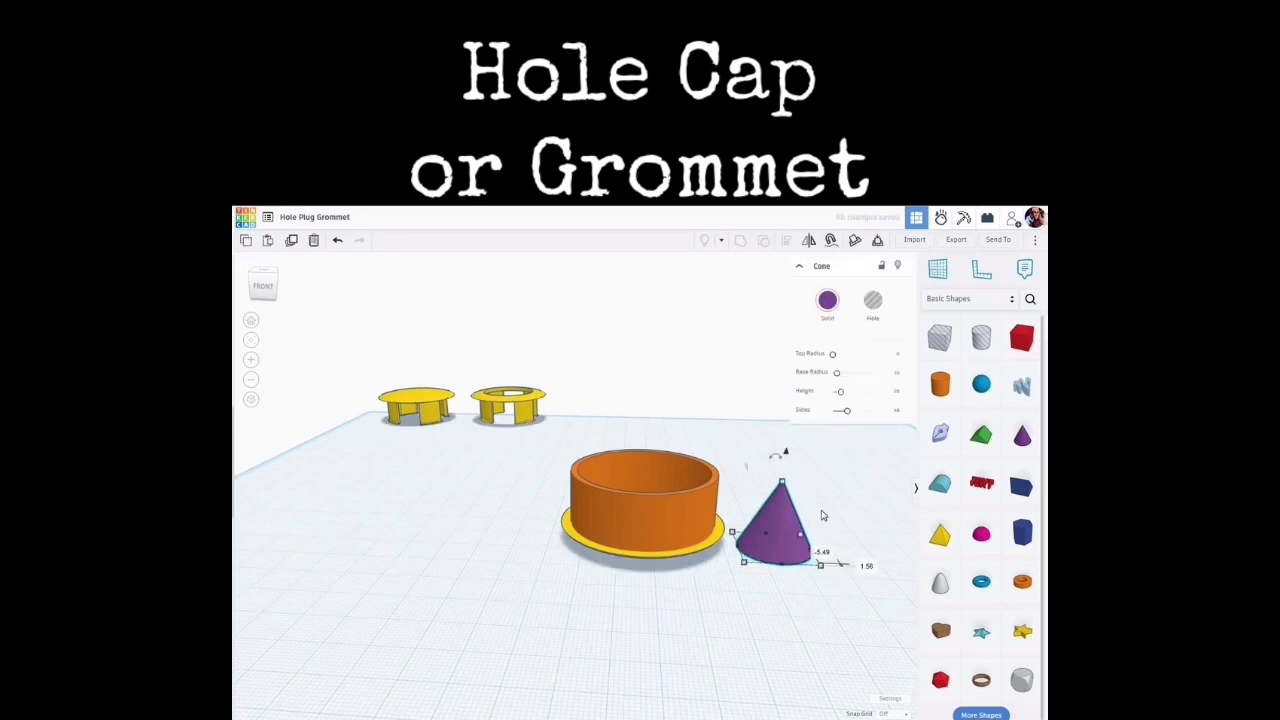
pyautogui.click(832, 242)
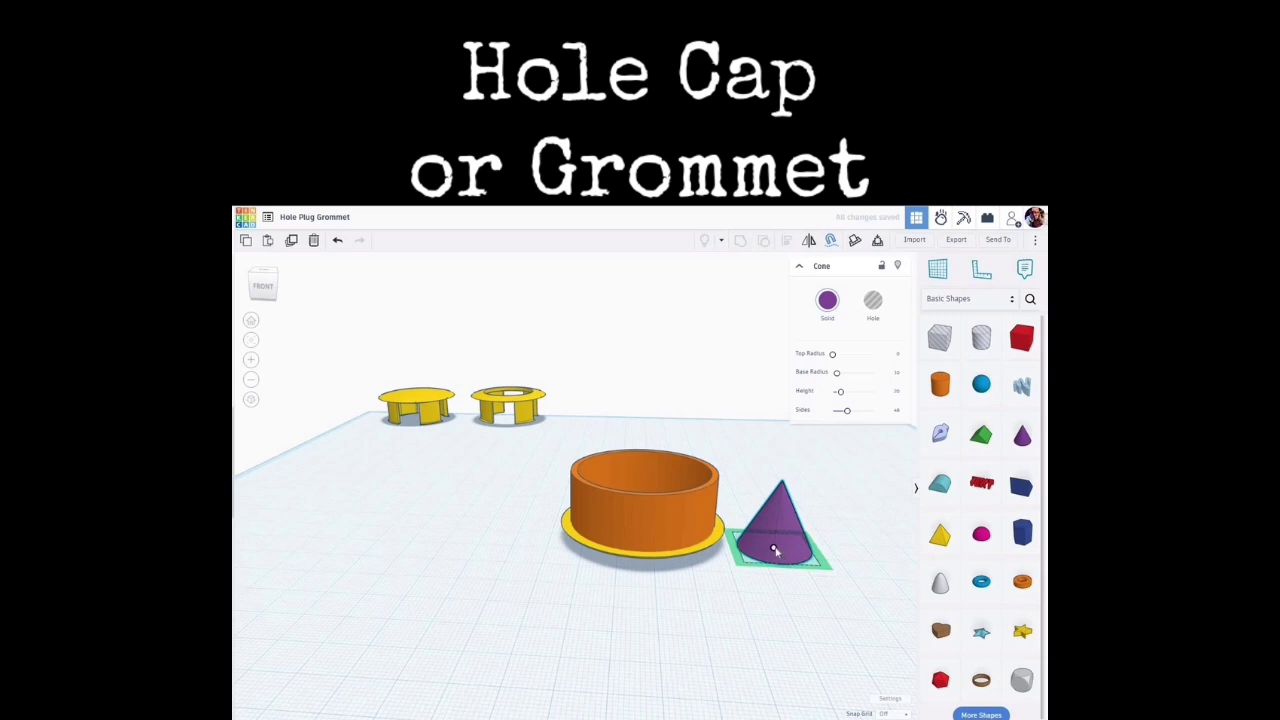
pyautogui.moveTo(726, 482)
pyautogui.mouseDown()
pyautogui.moveTo(740, 470)
pyautogui.moveTo(700, 462)
pyautogui.moveTo(712, 474)
pyautogui.mouseUp()
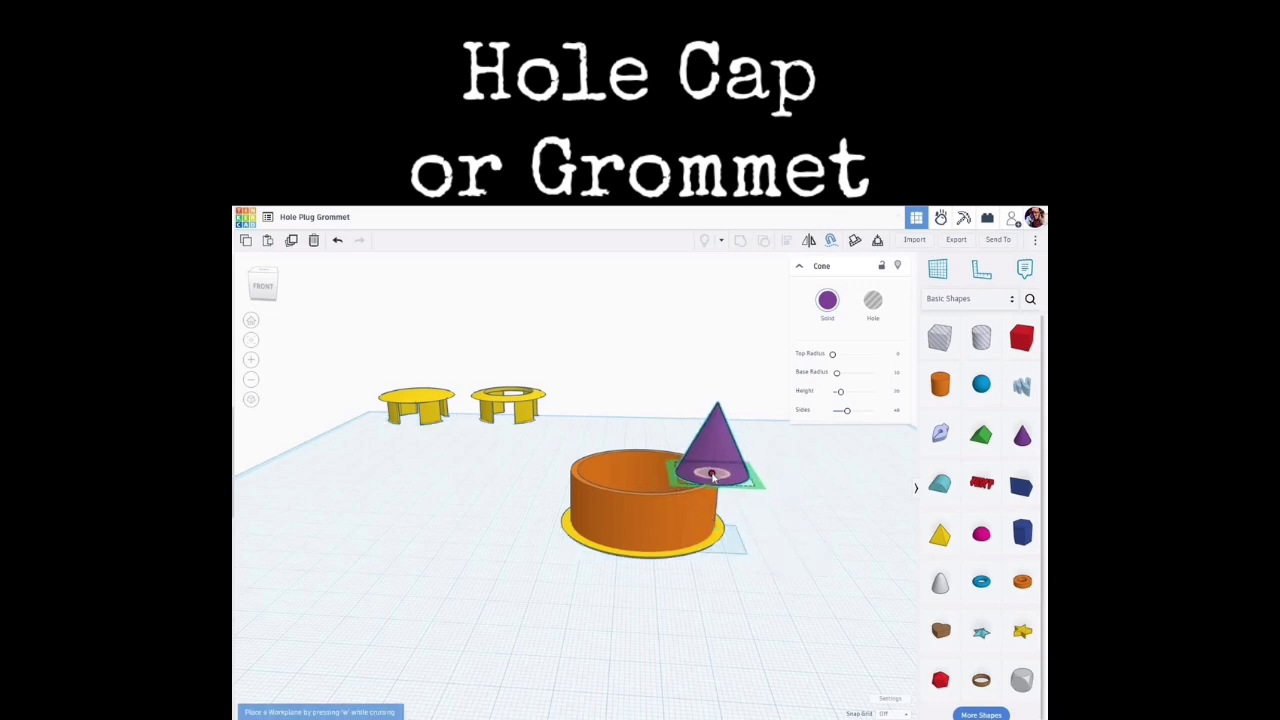
pyautogui.press('w')
# Align the cone centrally with the tube in both horizontal directions
pyautogui.moveTo(741, 569); pyautogui.dragTo(744, 590, button='right')
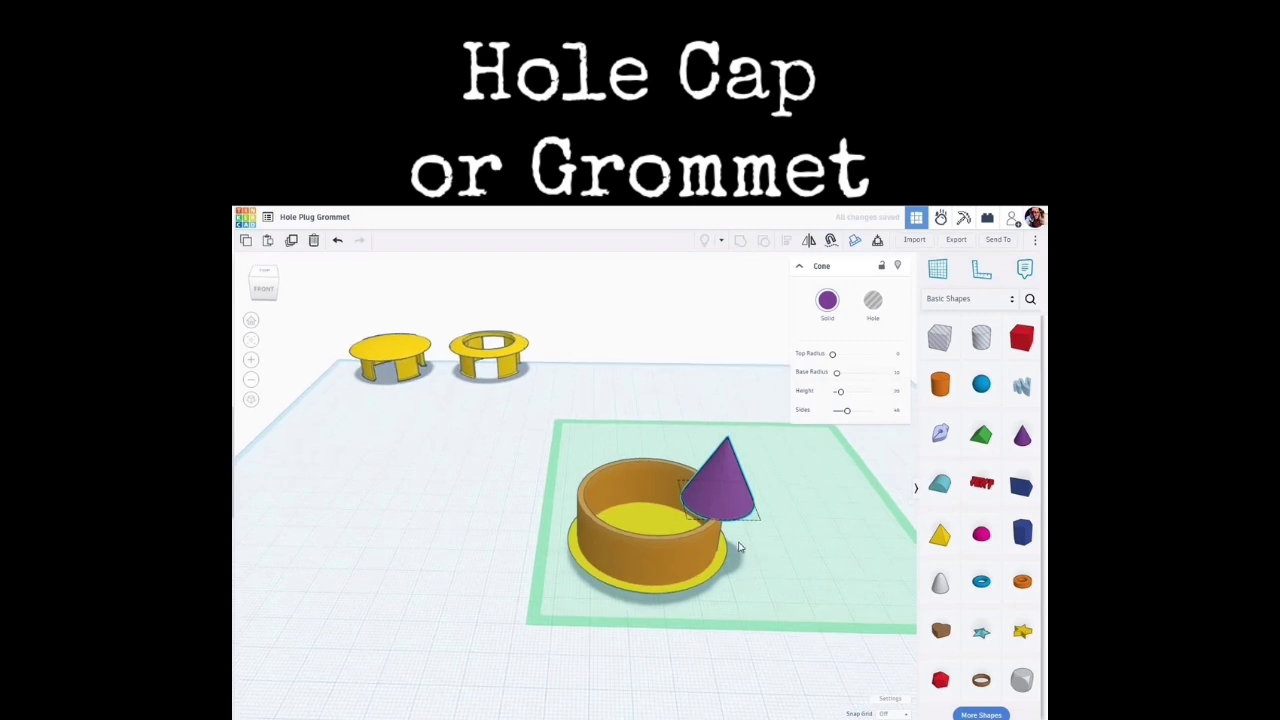
pyautogui.keyDown('shift'); pyautogui.click(661, 558); pyautogui.keyUp('shift')
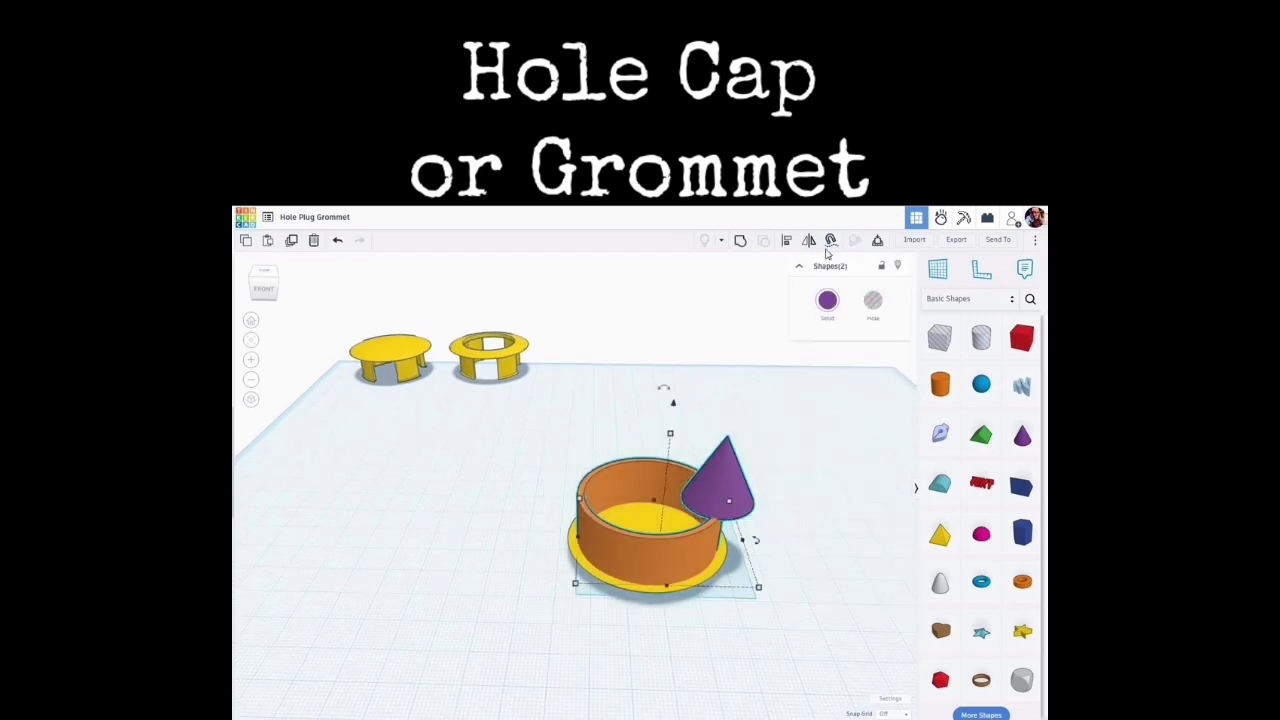
pyautogui.click(631, 549)
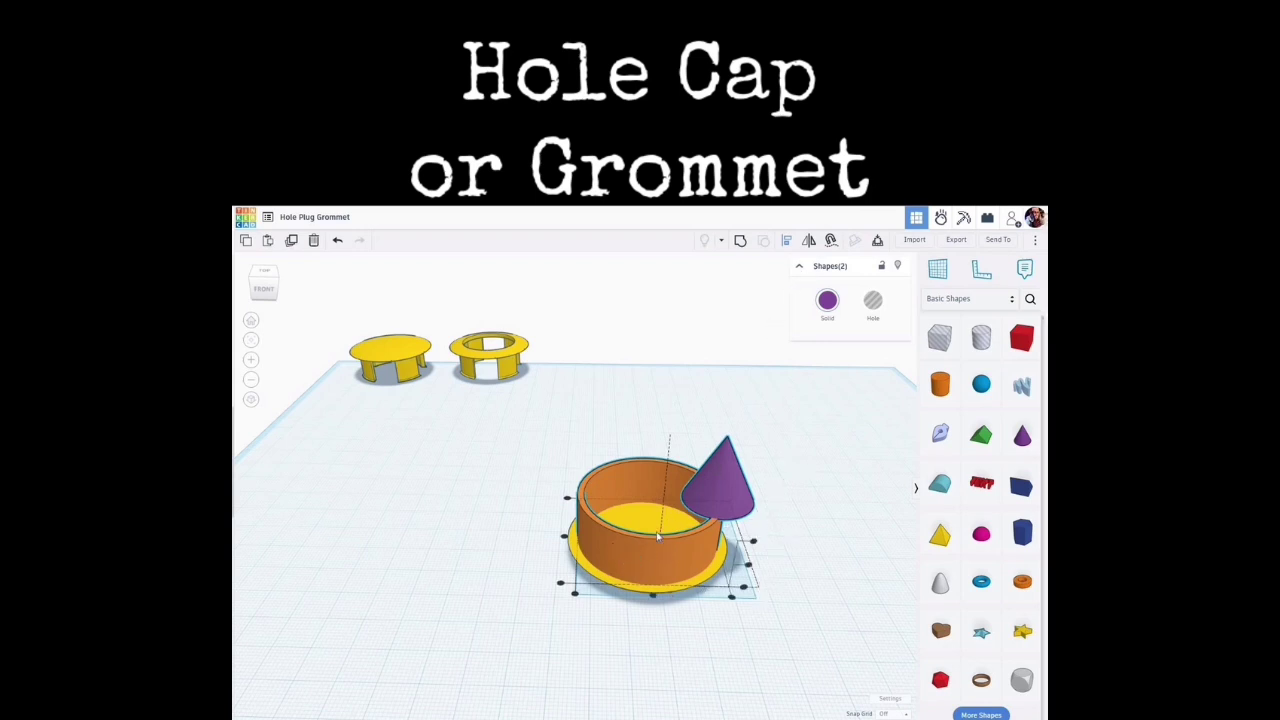
pyautogui.click(655, 595)
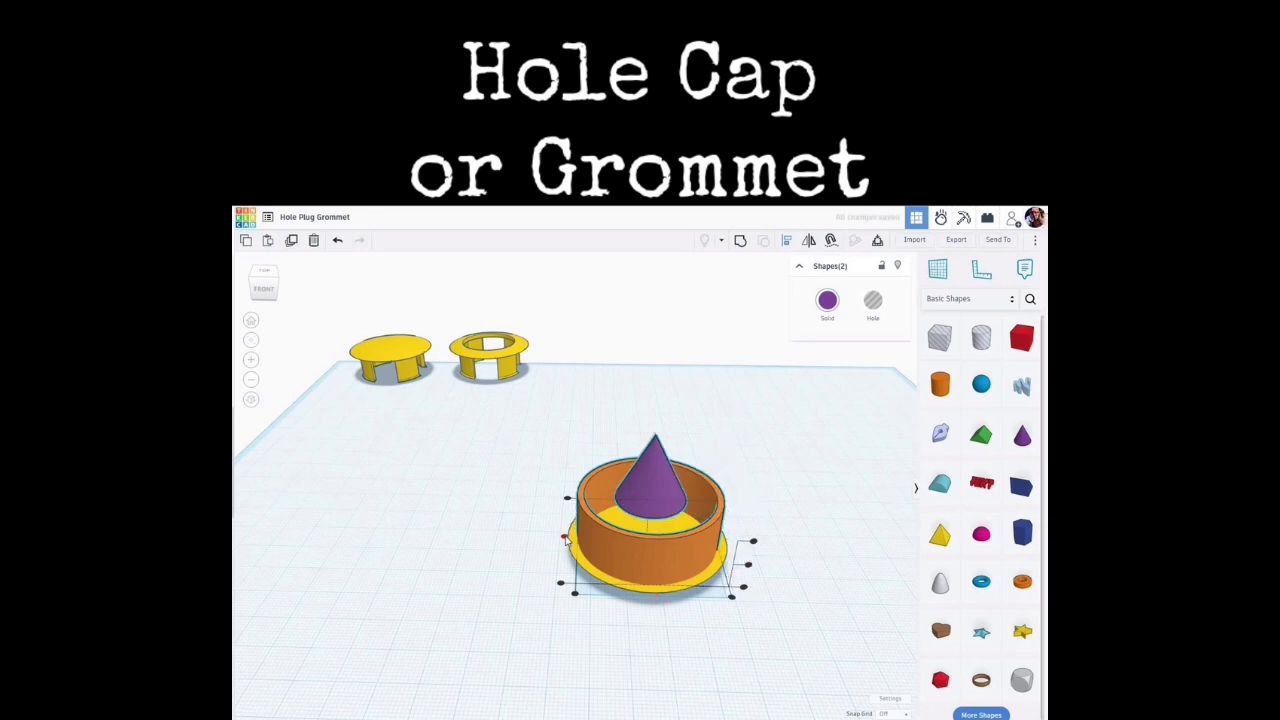
pyautogui.click(721, 427)
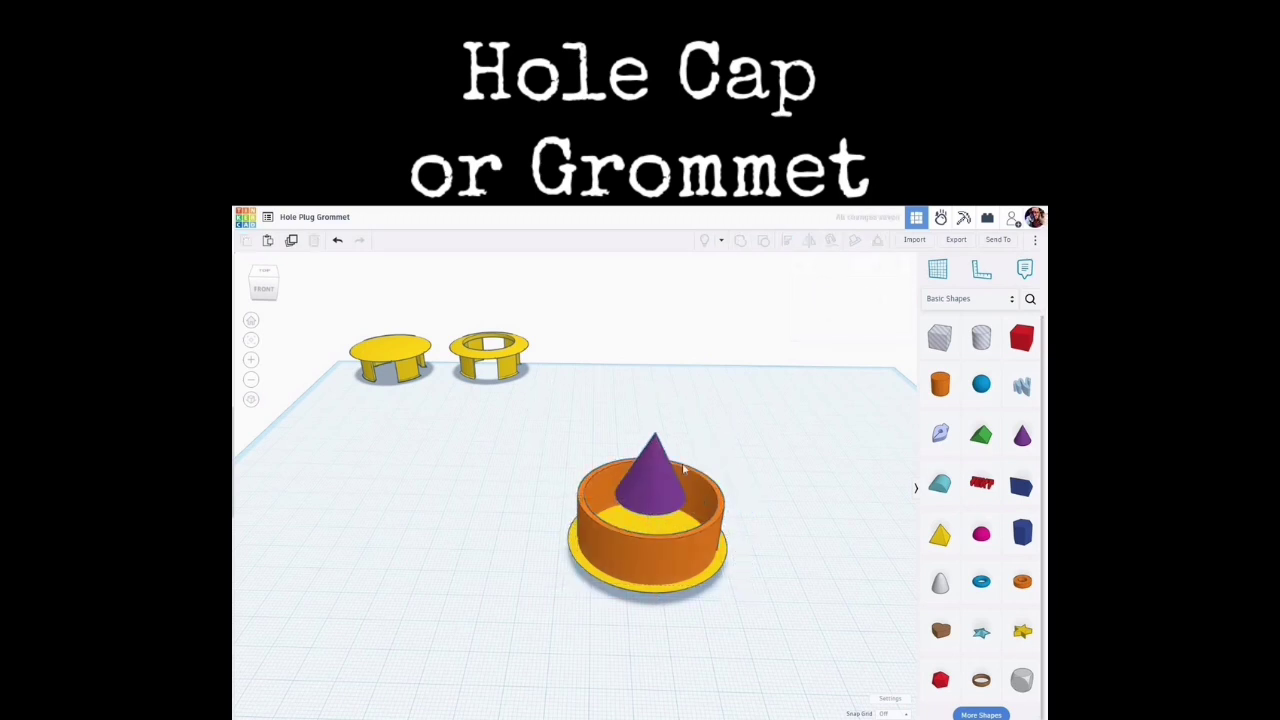
# Scale the cone evenly from its centre to about 43 mm wide, so its base slightly overhangs the tube
pyautogui.click(669, 477)
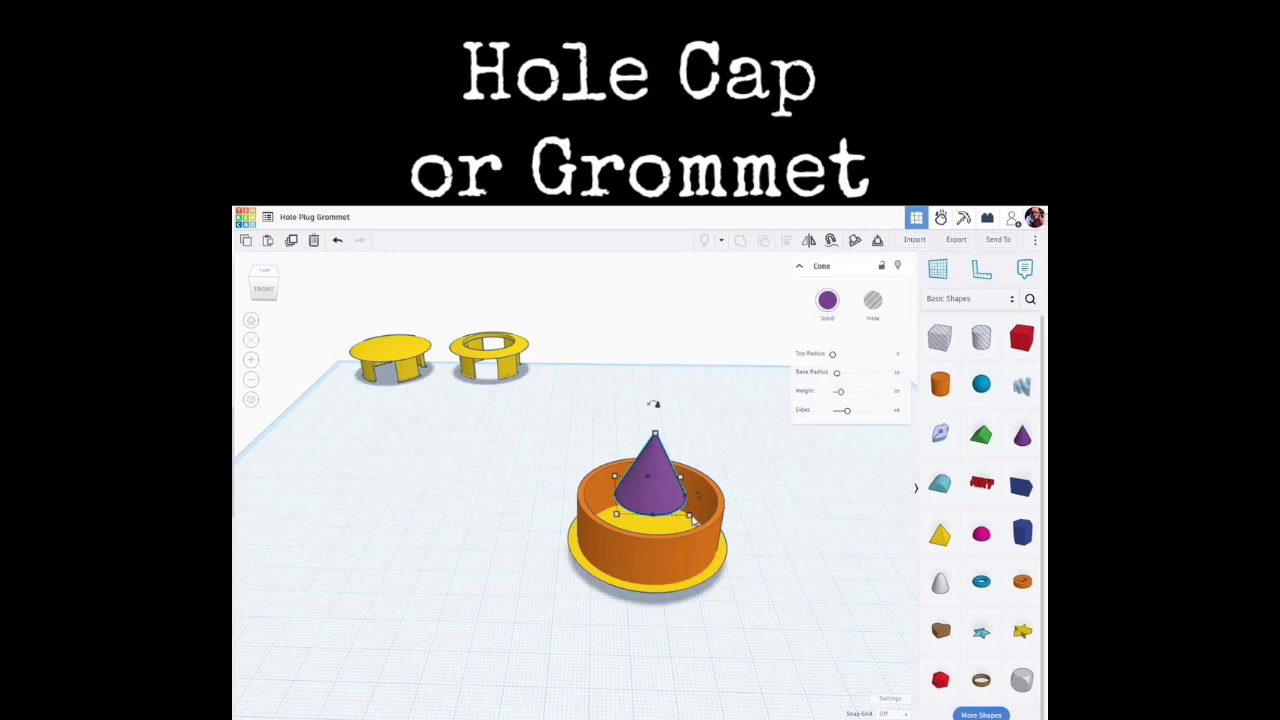
pyautogui.keyDown('shift'); pyautogui.moveTo(695, 520); pyautogui.dragTo(714, 547); pyautogui.keyUp('shift')
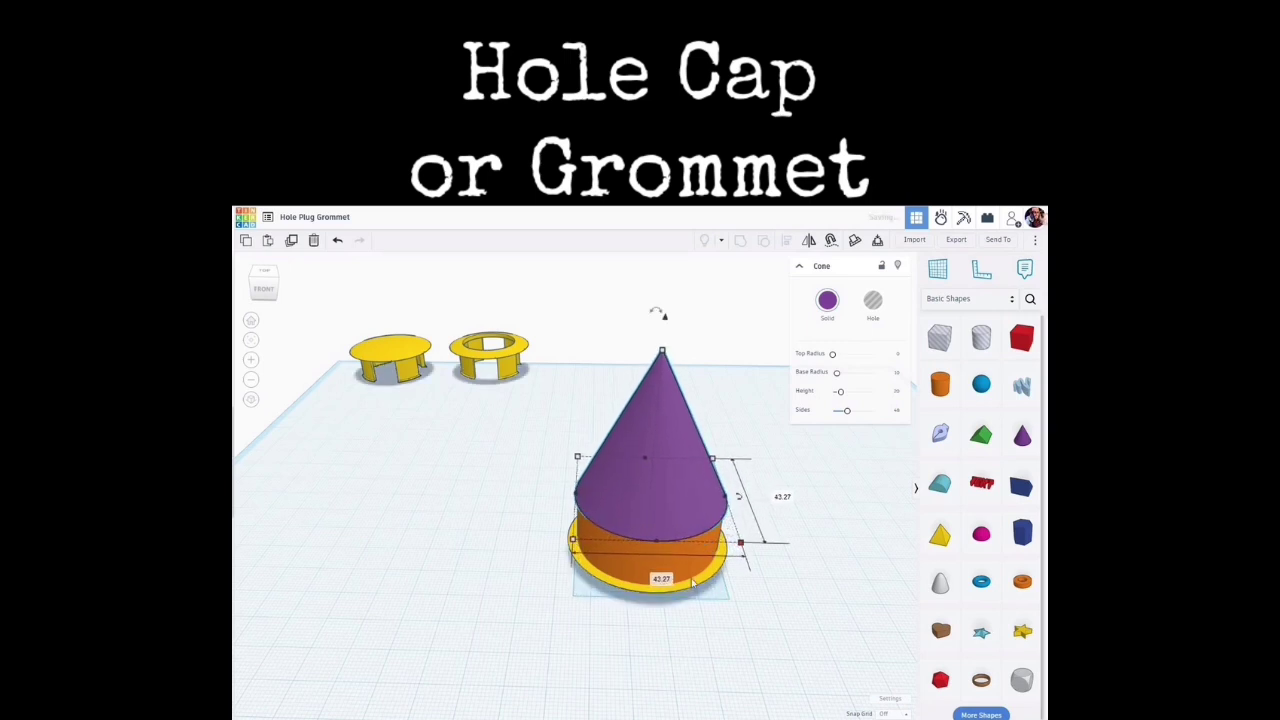
pyautogui.moveTo(697, 547); pyautogui.dragTo(698, 493, button='right')
pyautogui.scroll(3, 691, 488)
pyautogui.scroll(-4, 698, 493)
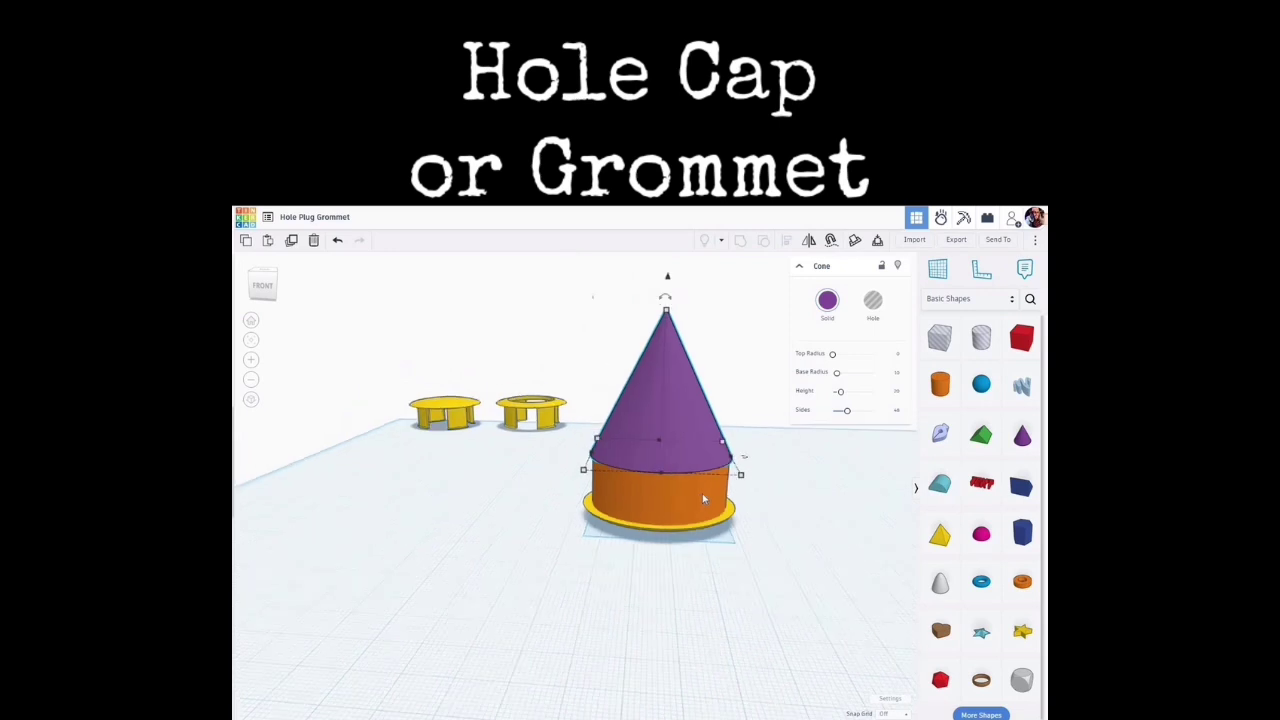
# Place a box hole beside the cone, raise it just above the cone's base and move it across the cone
pyautogui.moveTo(813, 522); pyautogui.dragTo(746, 608, button='middle')
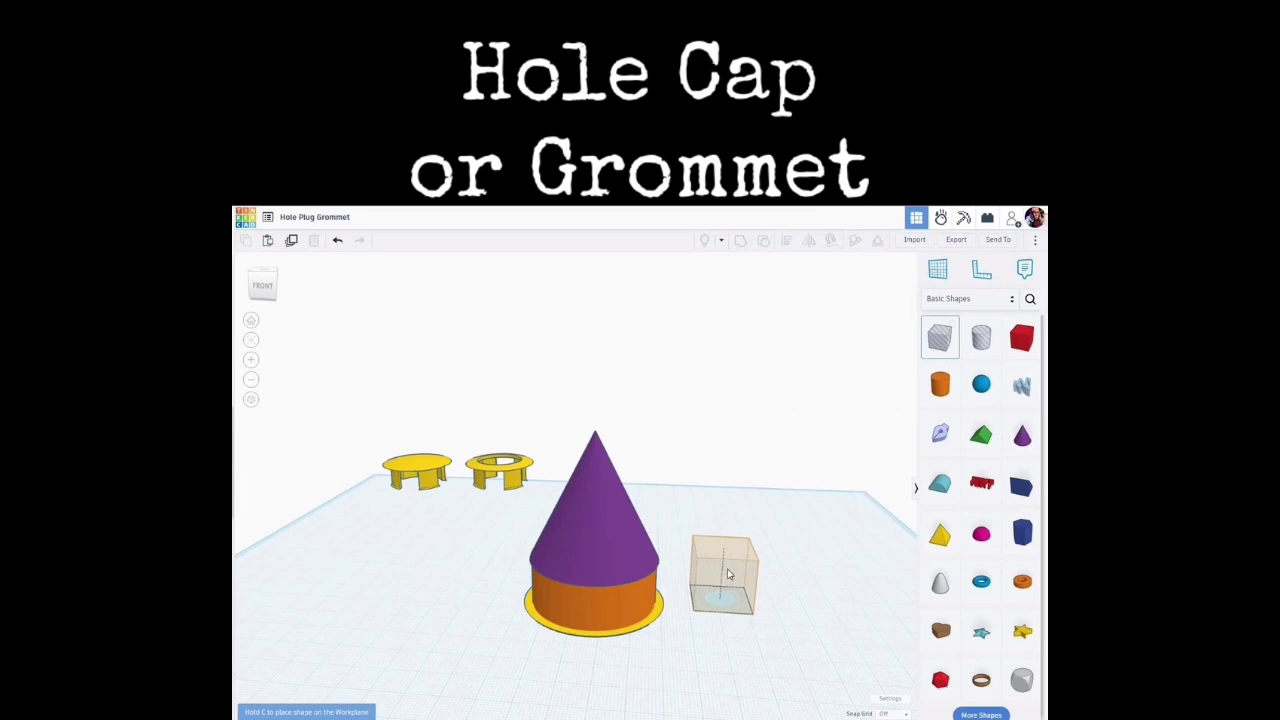
pyautogui.click(724, 571)
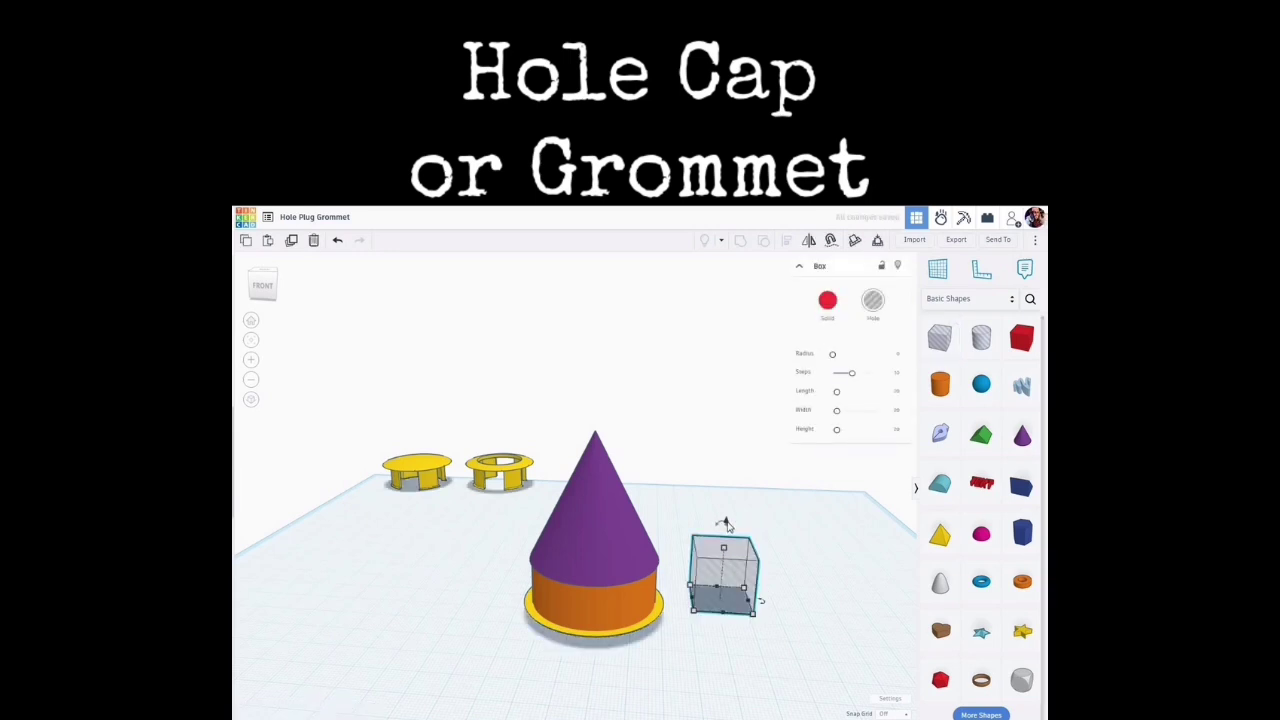
pyautogui.moveTo(726, 521); pyautogui.dragTo(726, 446)
pyautogui.moveTo(709, 494); pyautogui.dragTo(679, 546)
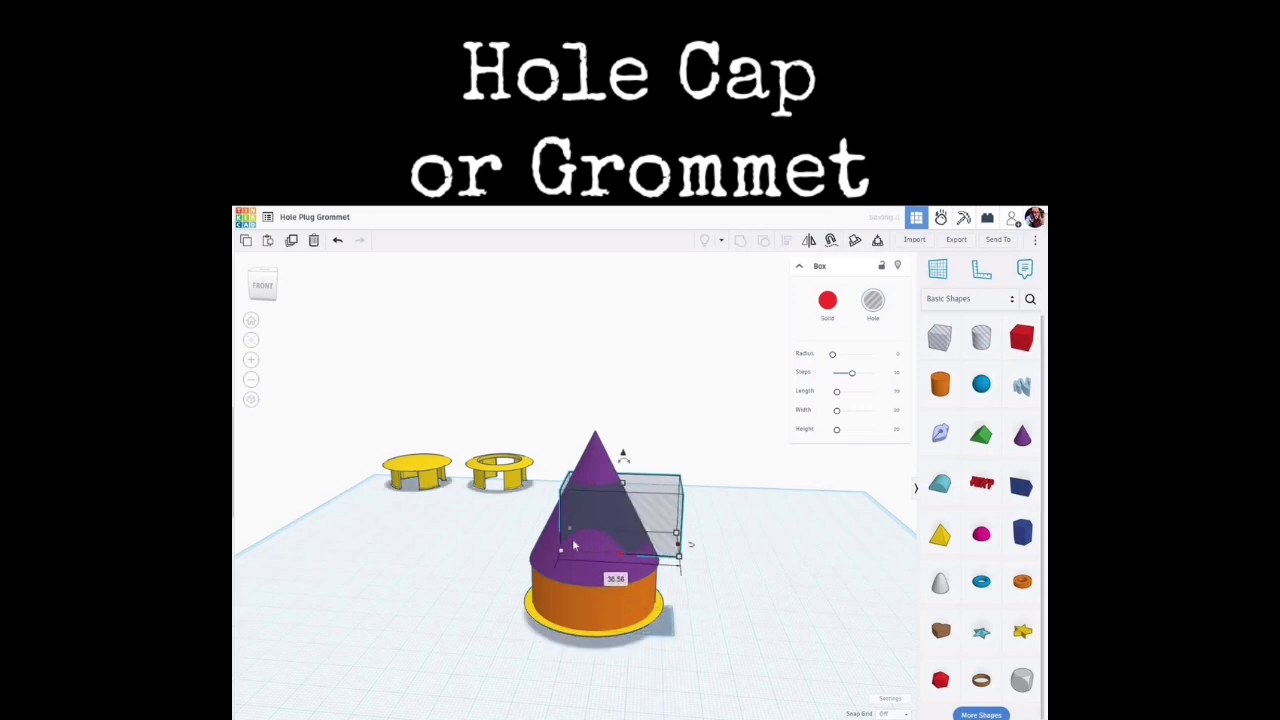
# Stretch the box hole over the cone's full width and tip, to about 59 mm from front to back and 40 mm high
pyautogui.moveTo(562, 547); pyautogui.dragTo(522, 548)
pyautogui.moveTo(585, 580); pyautogui.dragTo(634, 592)
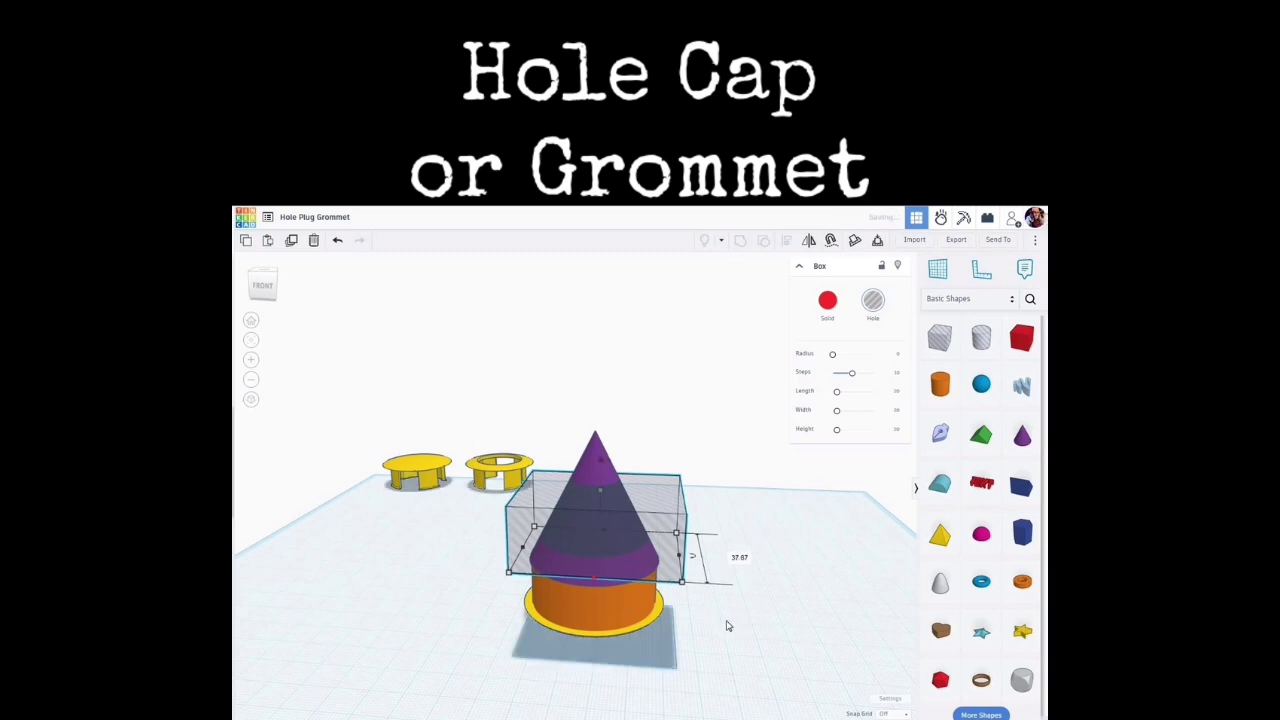
pyautogui.moveTo(519, 651); pyautogui.dragTo(657, 580, button='right')
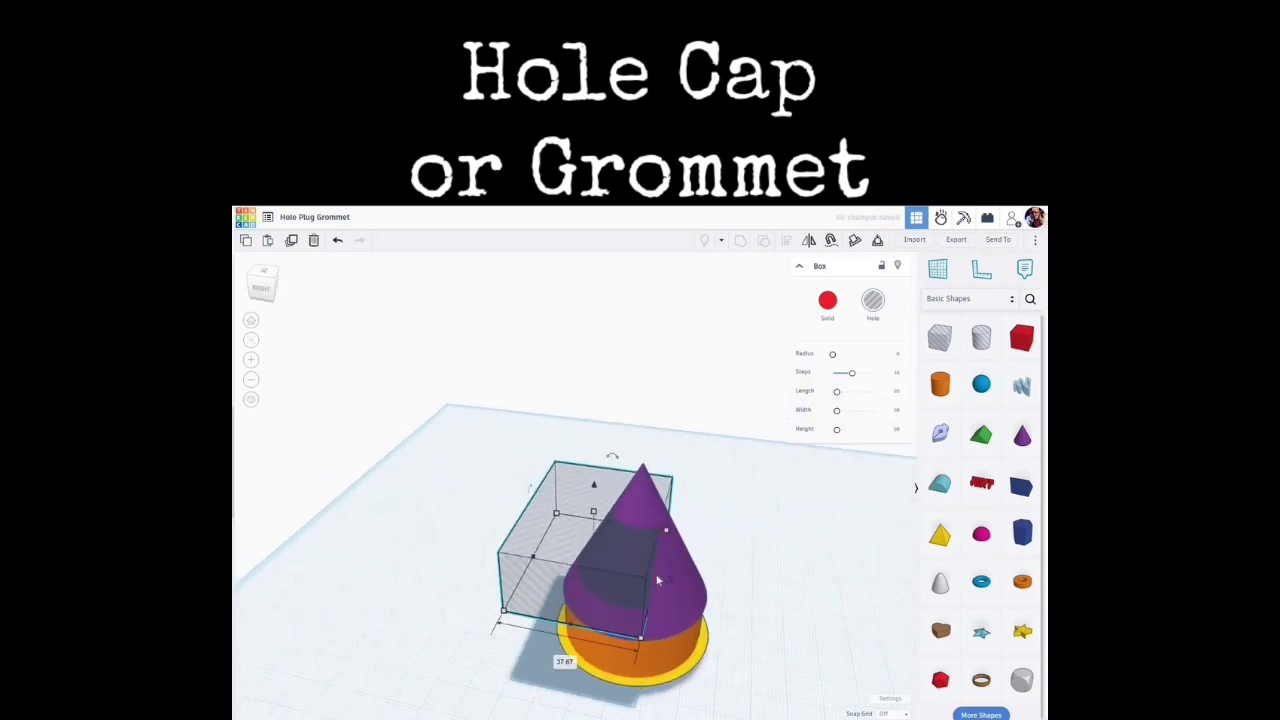
pyautogui.moveTo(707, 582); pyautogui.dragTo(735, 590)
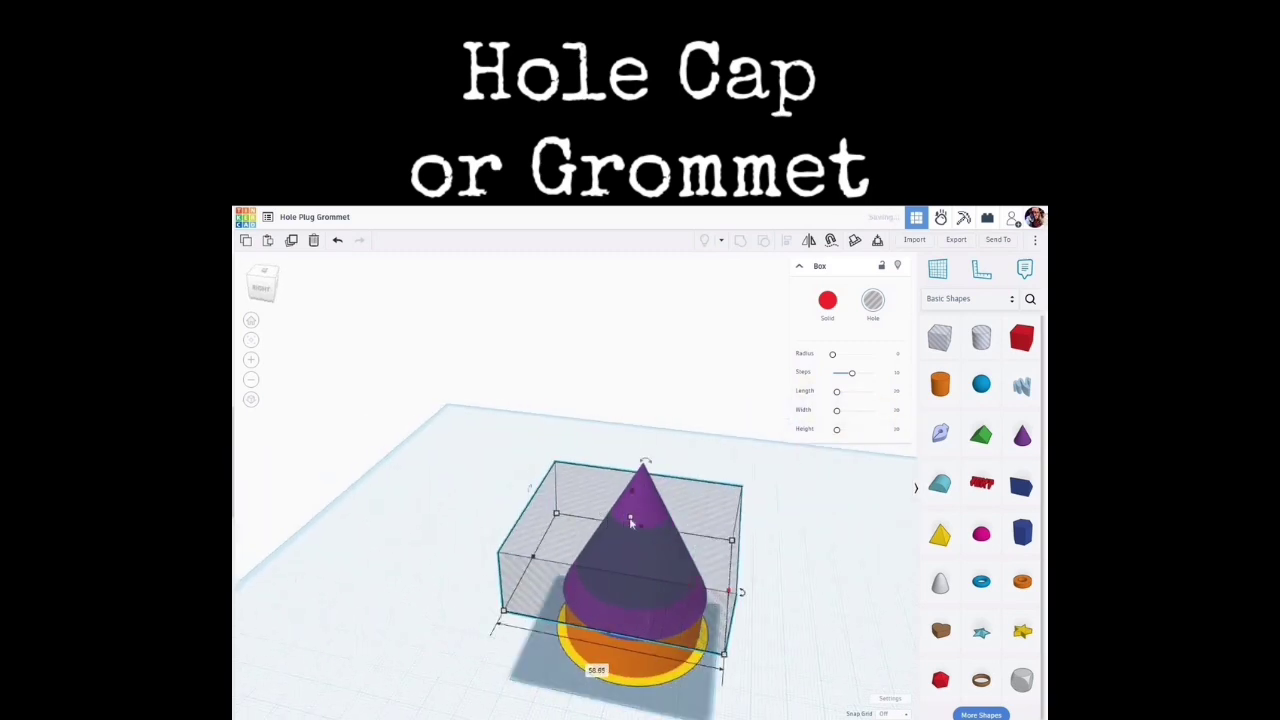
pyautogui.moveTo(632, 510); pyautogui.dragTo(634, 452)
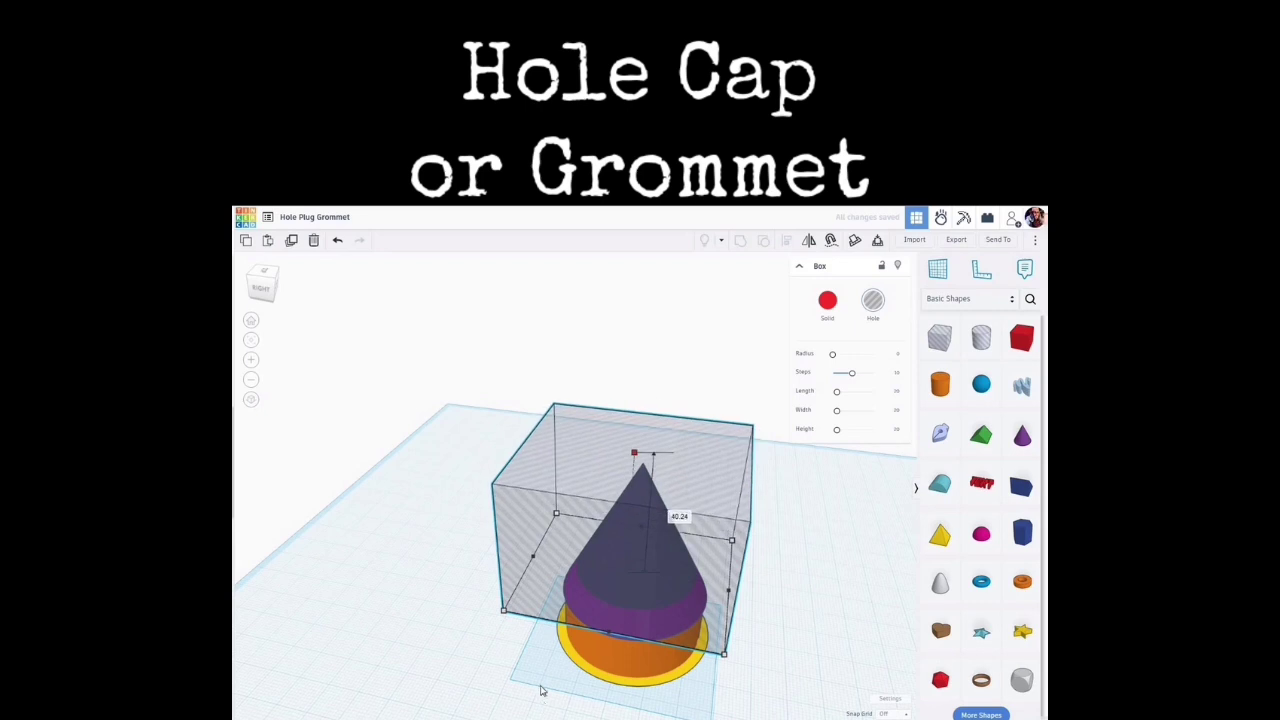
# Lower the box hole by about 4.3 mm, to 23.5 mm above the workplane, so it covers more of the cone
pyautogui.moveTo(613, 653); pyautogui.dragTo(740, 610, button='right')
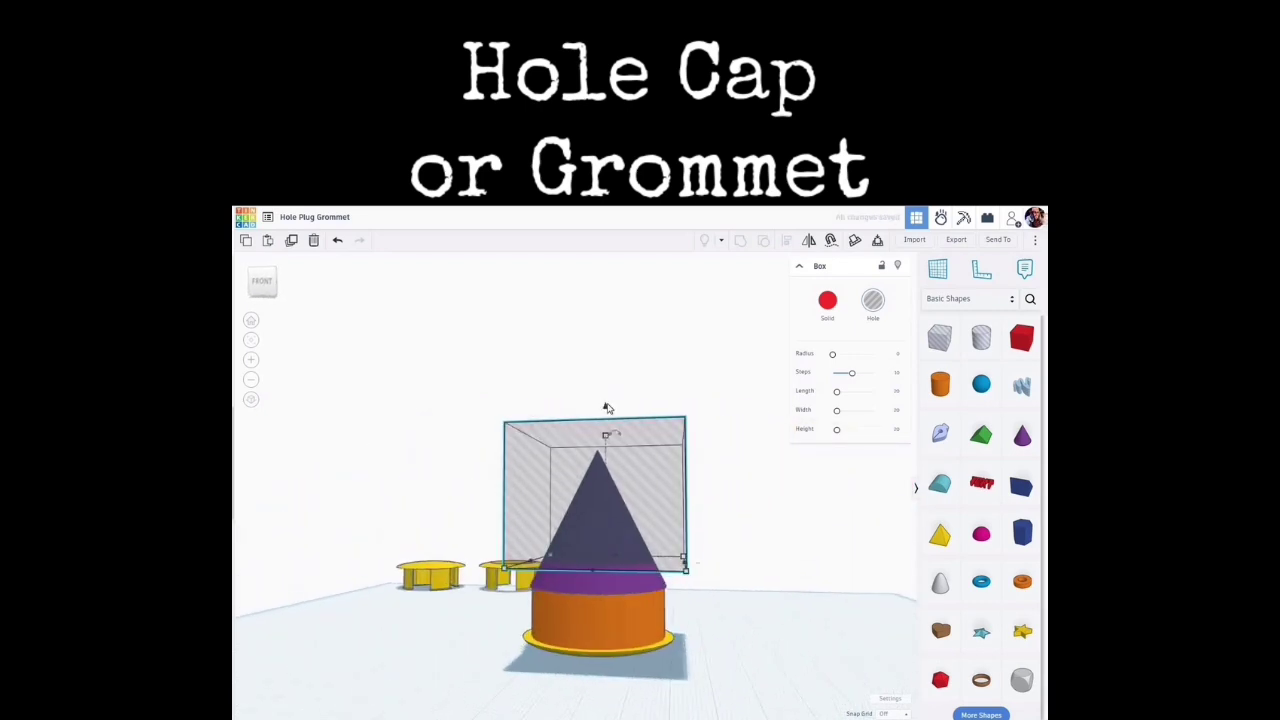
pyautogui.moveTo(605, 408); pyautogui.dragTo(613, 591)
pyautogui.scroll(4, 613, 591)
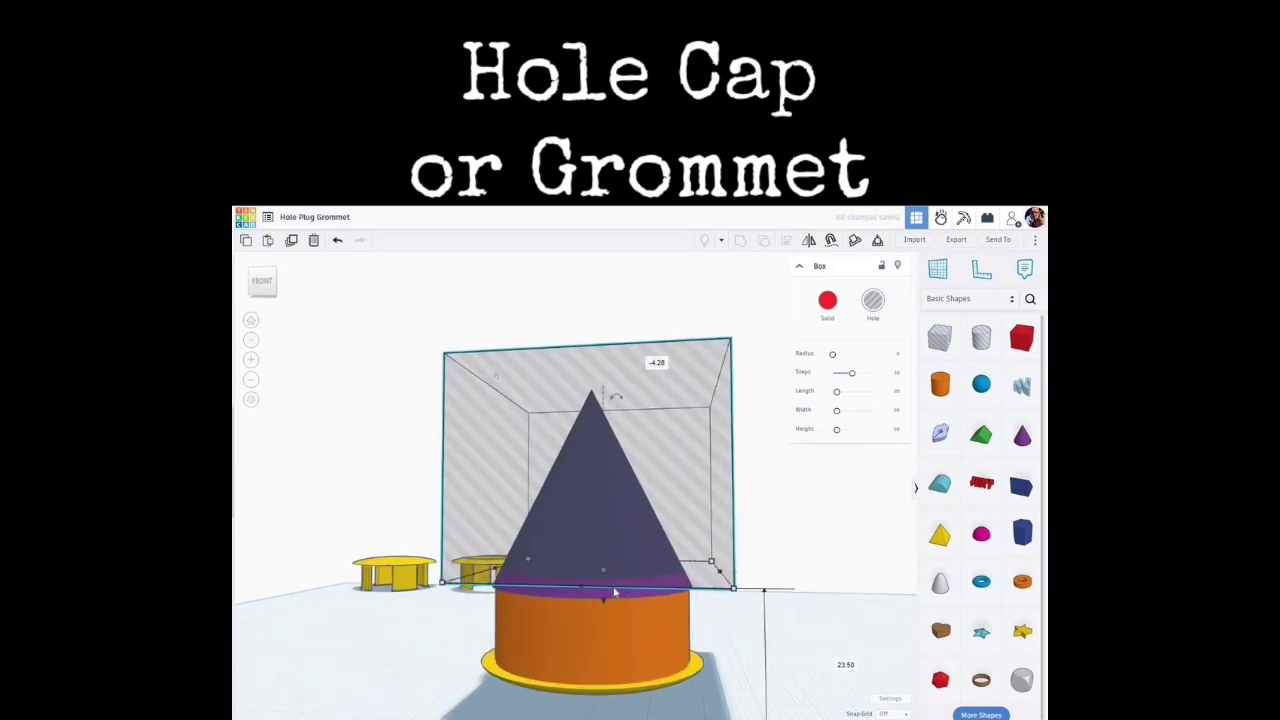
# Nudge the box hole further down in fine steps until only a thin band at the cone's base stays uncovered
pyautogui.scroll(2, 614, 594)
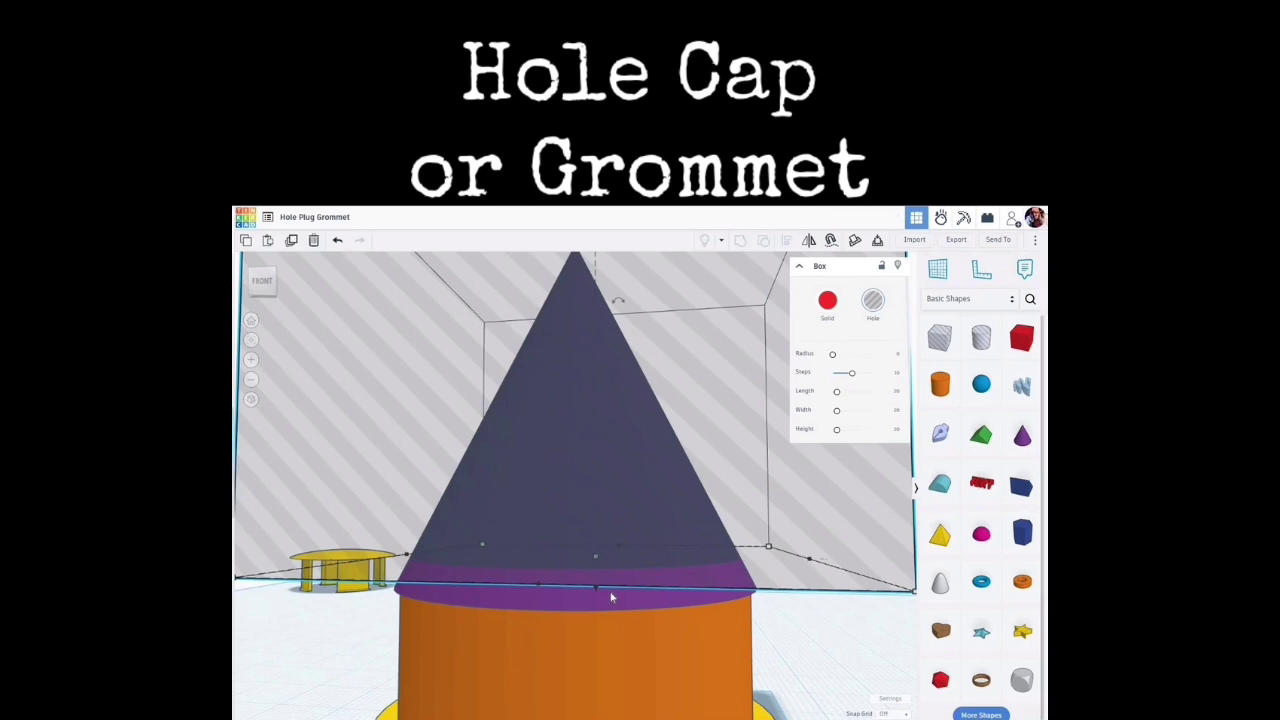
pyautogui.hotkey('ctrl', 'Down')
pyautogui.hotkey('ctrl', 'Down')
pyautogui.hotkey('ctrl', 'Down')
pyautogui.hotkey('ctrl', 'Down')
pyautogui.hotkey('ctrl', 'Down')
pyautogui.hotkey('ctrl', 'Down')
pyautogui.hotkey('ctrl', 'Down')
pyautogui.hotkey('ctrl', 'Down')
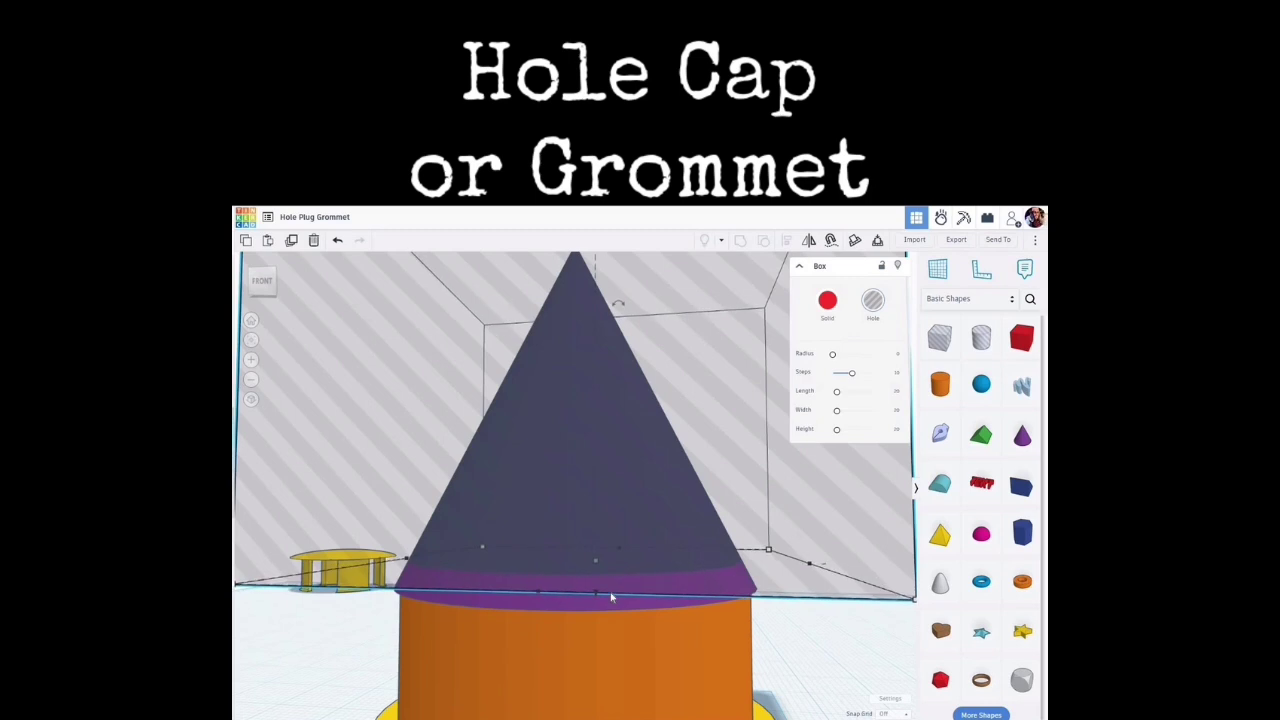
pyautogui.hotkey('ctrl', 'Down')
pyautogui.hotkey('ctrl', 'Down')
pyautogui.hotkey('ctrl', 'Down')
pyautogui.hotkey('ctrl', 'Down')
pyautogui.hotkey('ctrl', 'Down')
pyautogui.hotkey('ctrl', 'Down')
pyautogui.hotkey('ctrl', 'Down')
pyautogui.hotkey('ctrl', 'Down')
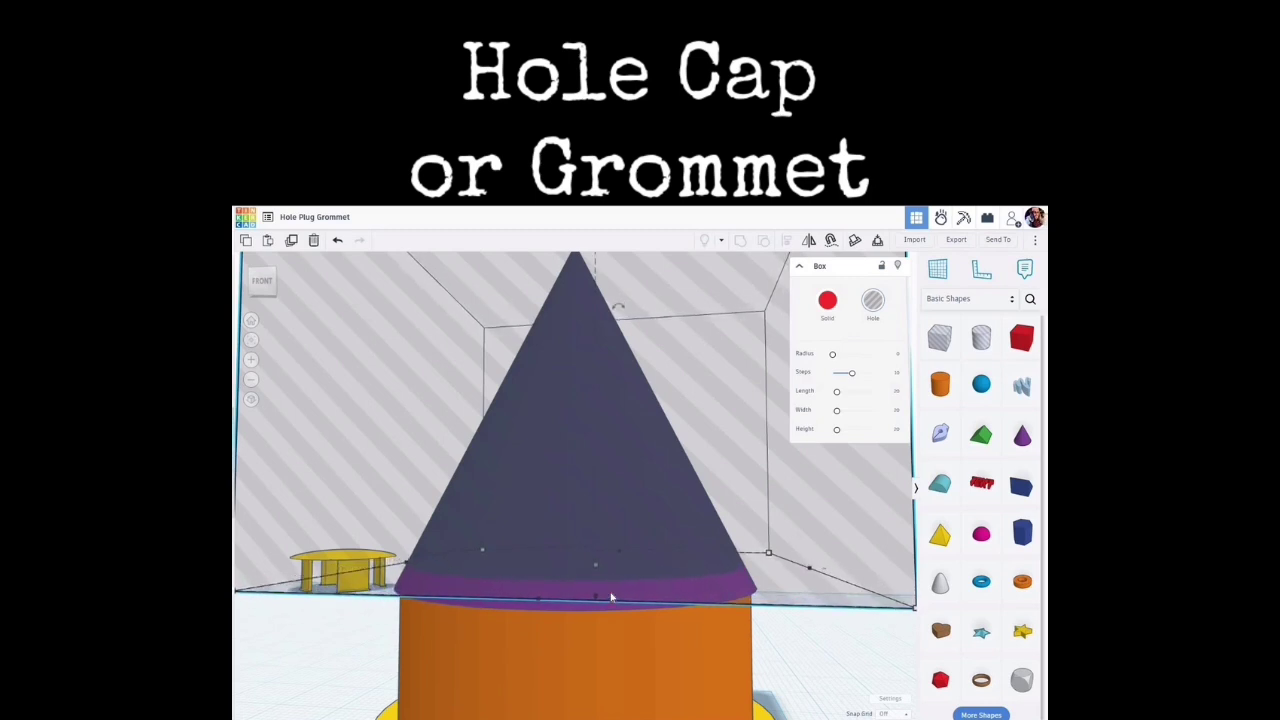
pyautogui.scroll(-5, 815, 621)
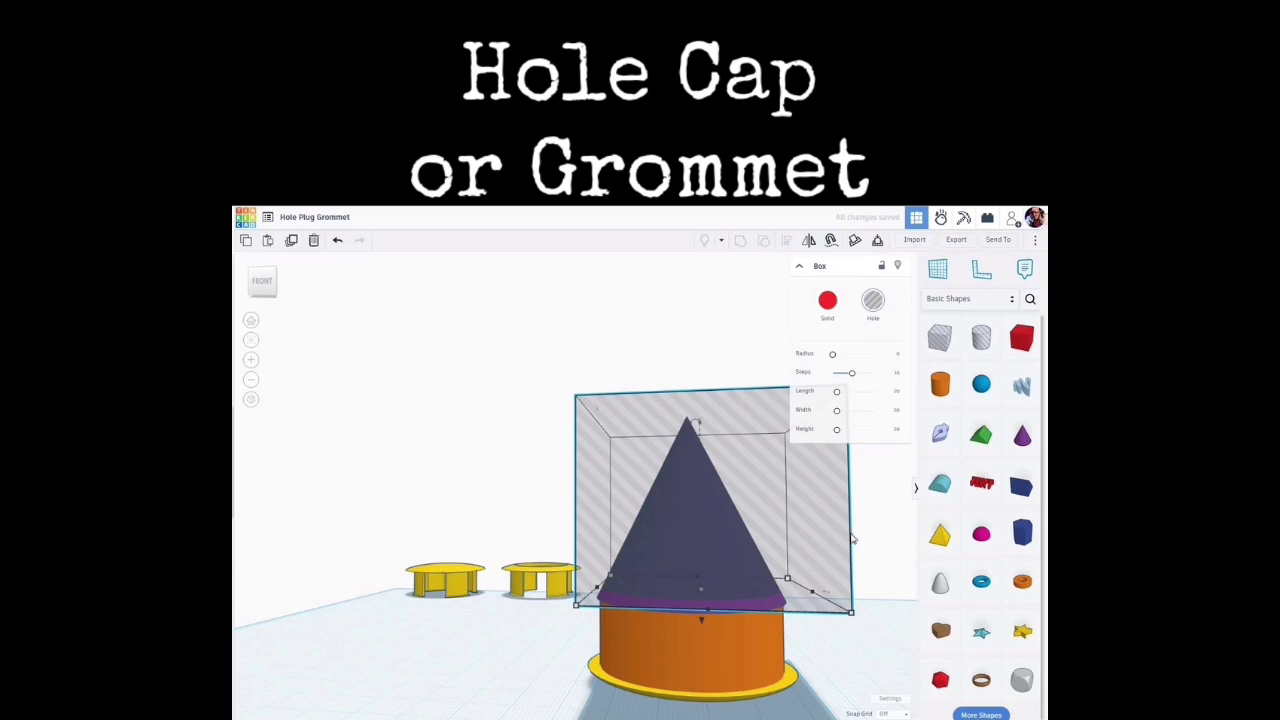
# Hide the box hole to leave the cone exposed
pyautogui.press('Escape')
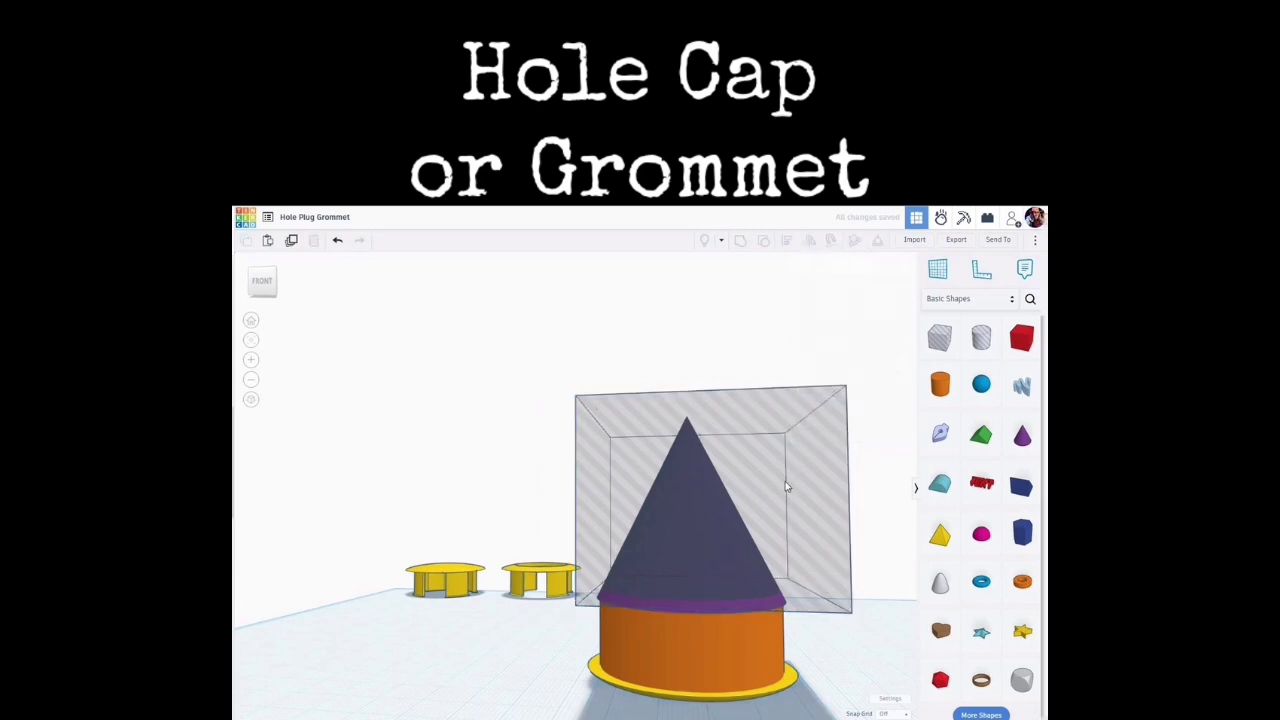
pyautogui.scroll(1, 785, 483)
pyautogui.click(785, 487)
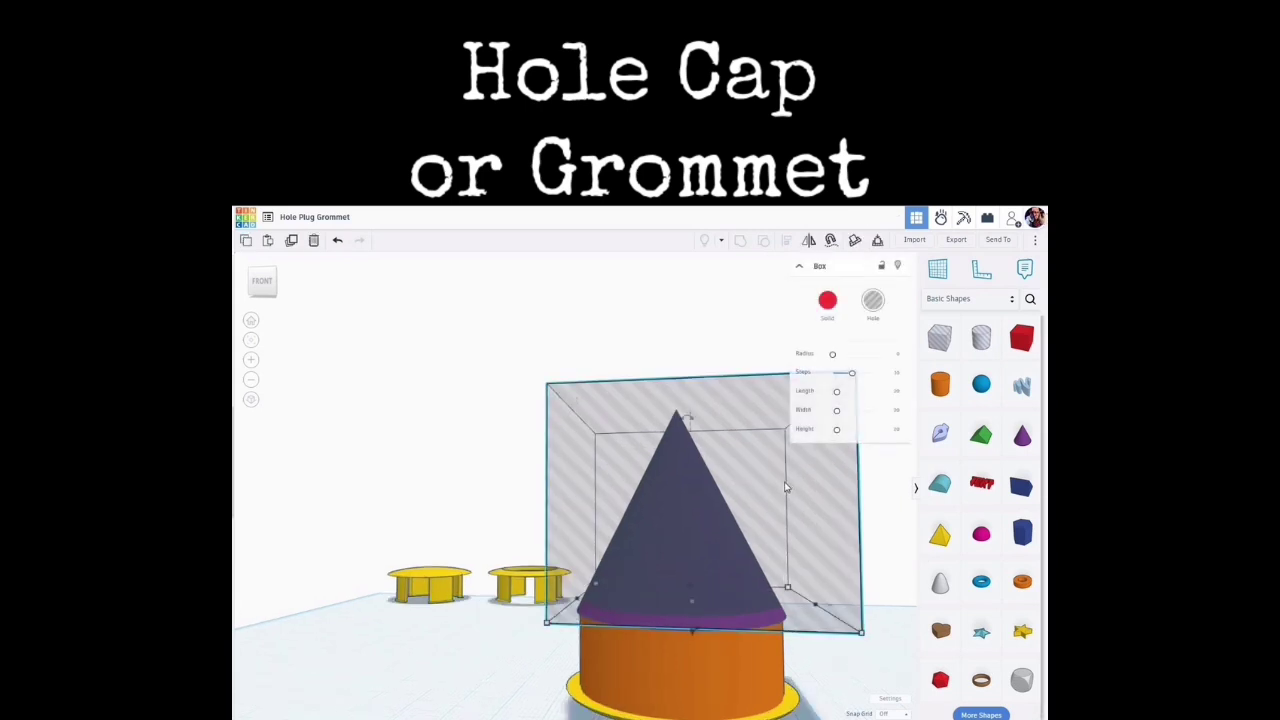
pyautogui.press('Delete')
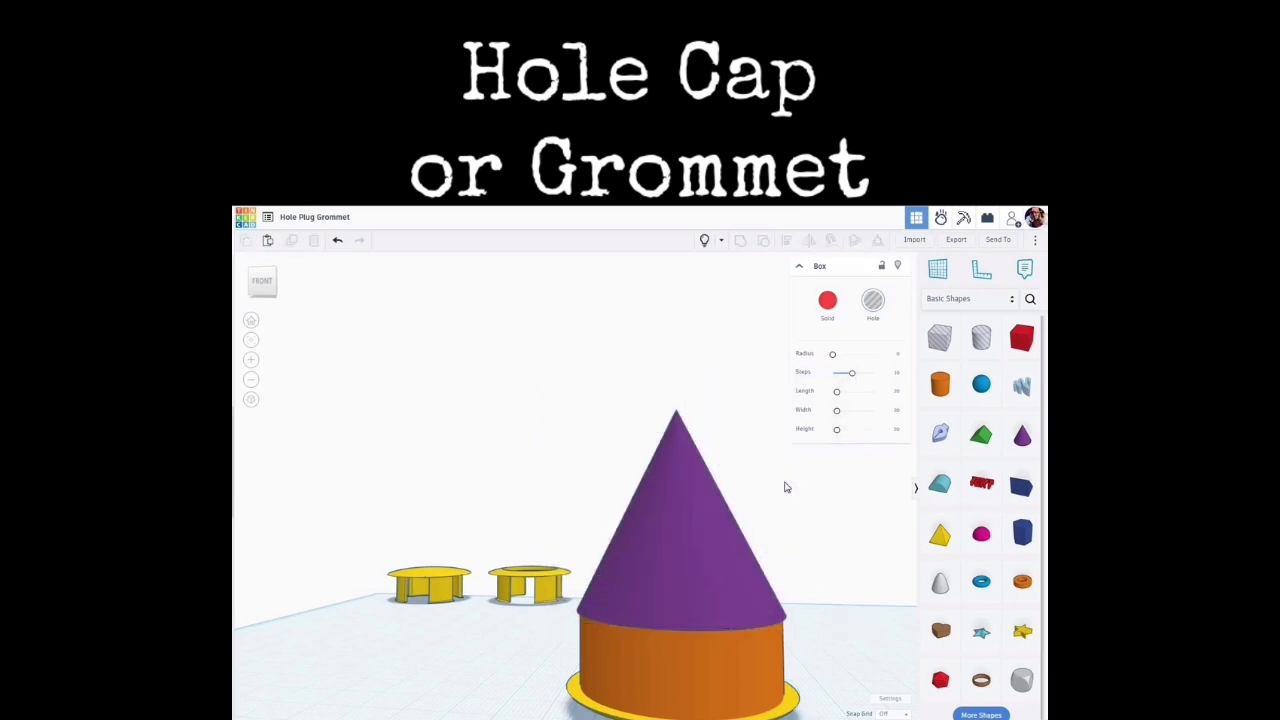
# Flatten the cone to about 14 mm high, giving its sides a shallower slope
pyautogui.click(687, 463)
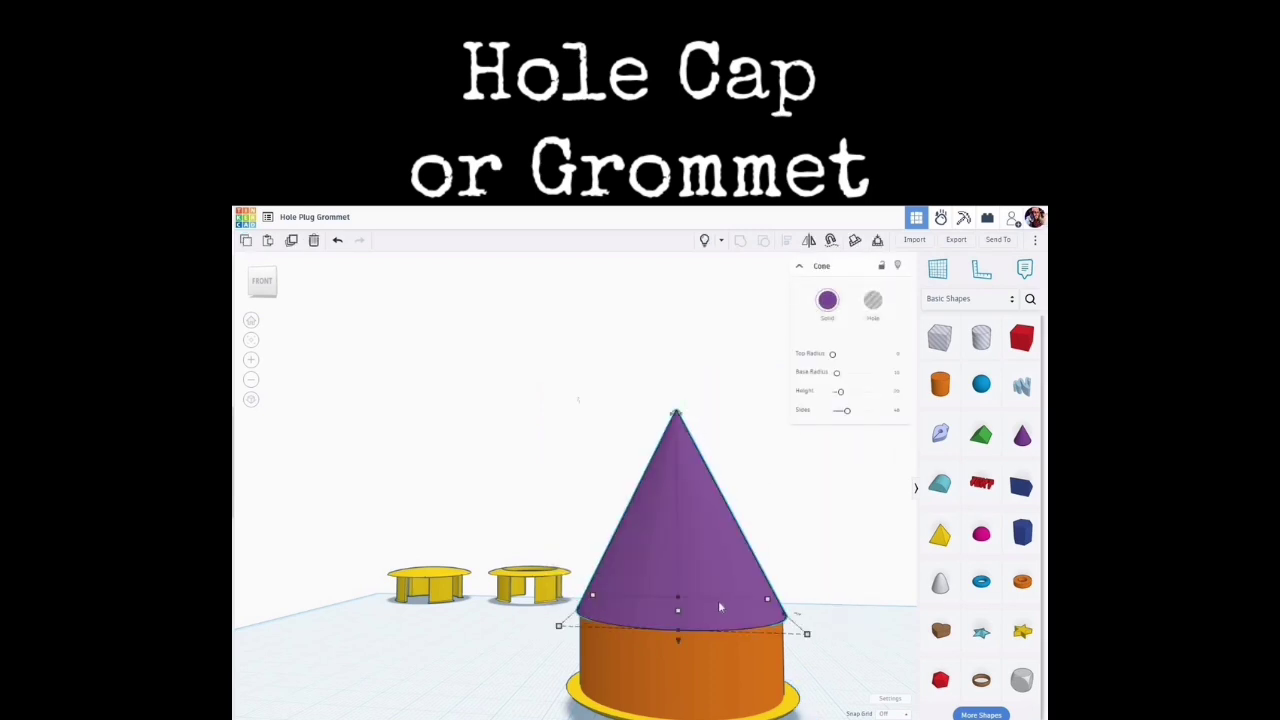
pyautogui.moveTo(819, 530); pyautogui.dragTo(688, 388, button='right')
pyautogui.click(688, 387)
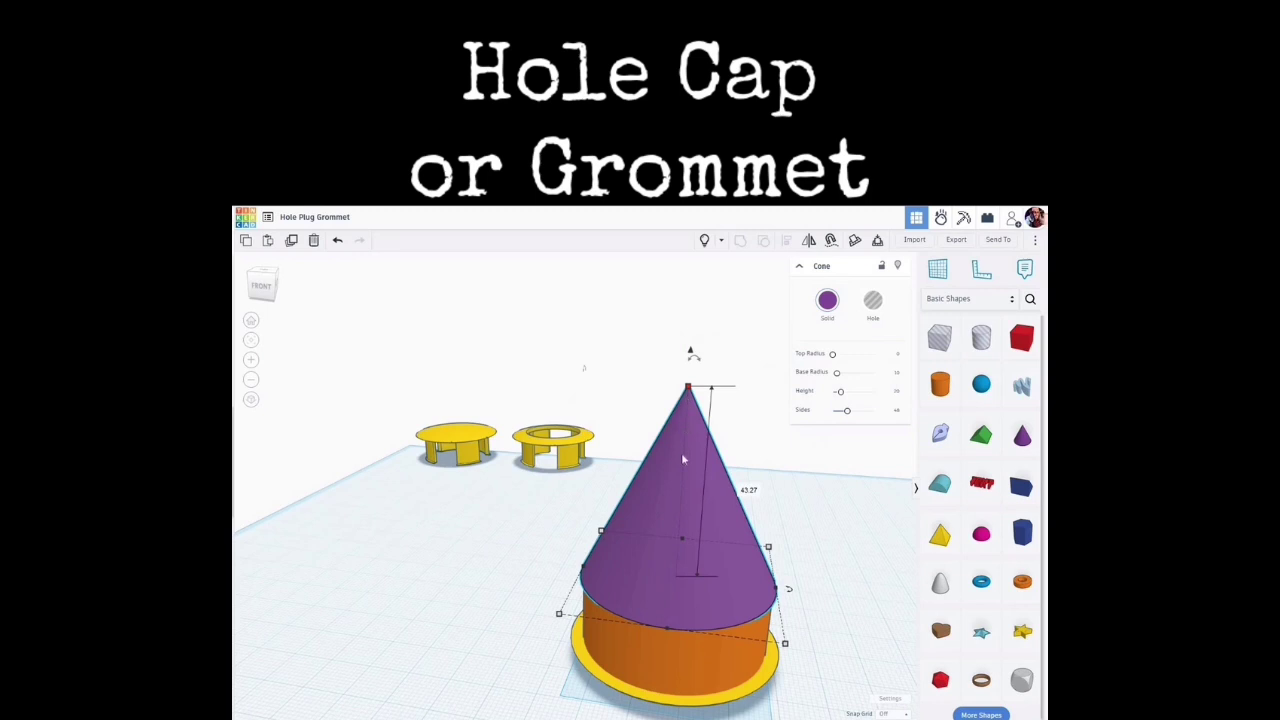
pyautogui.moveTo(683, 459); pyautogui.dragTo(703, 507)
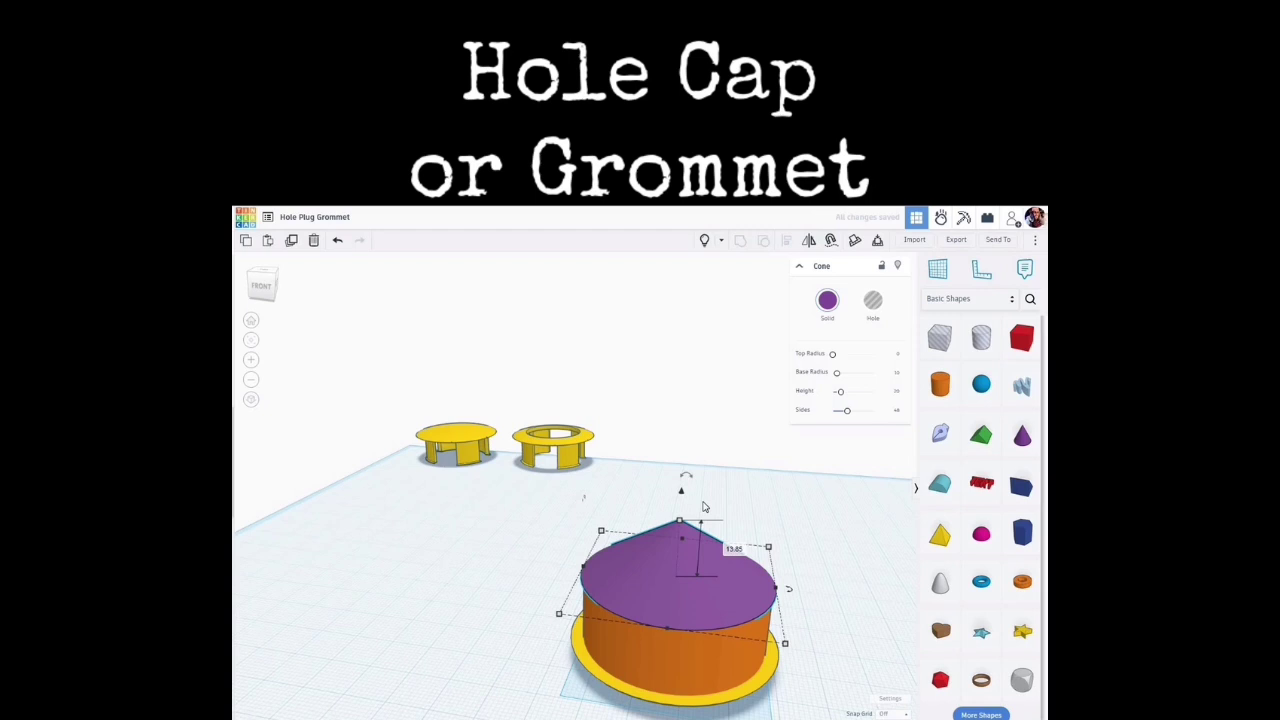
# Show the hidden box hole again and reduce its height to about 27 mm
pyautogui.hotkey('ctrl', 'shift', 'h')
pyautogui.click(689, 397)
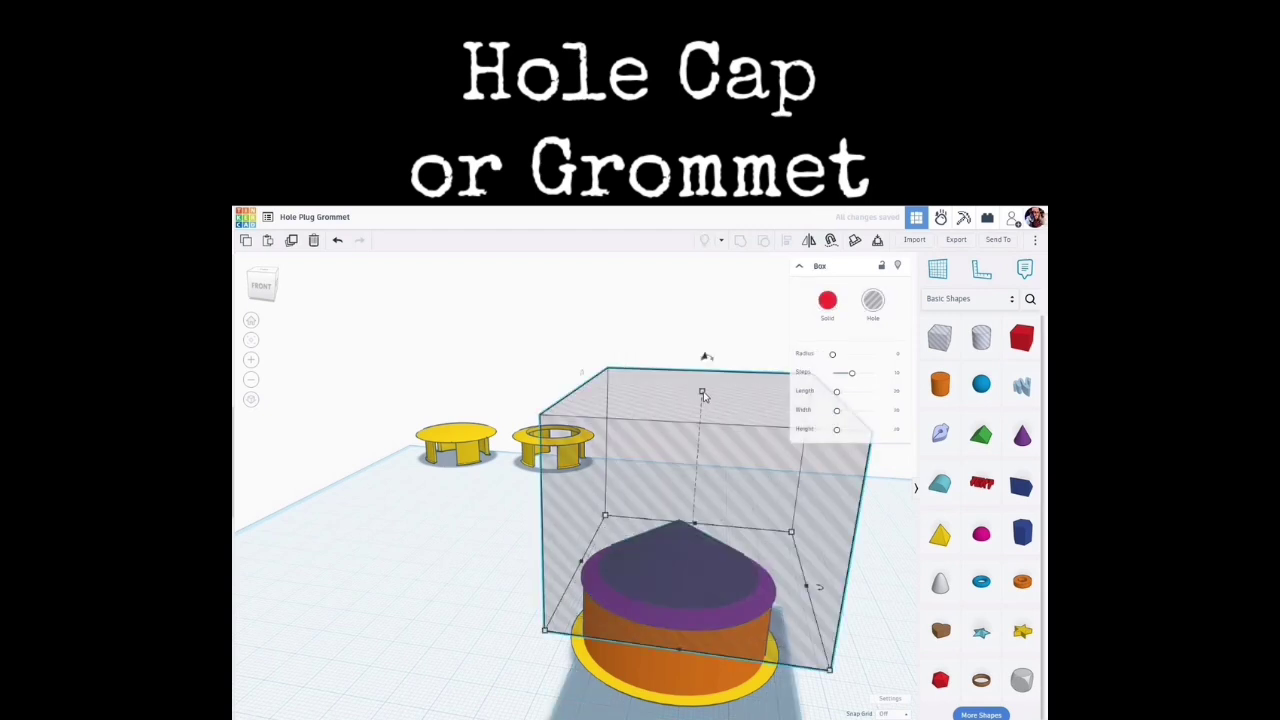
pyautogui.moveTo(702, 392); pyautogui.dragTo(690, 474)
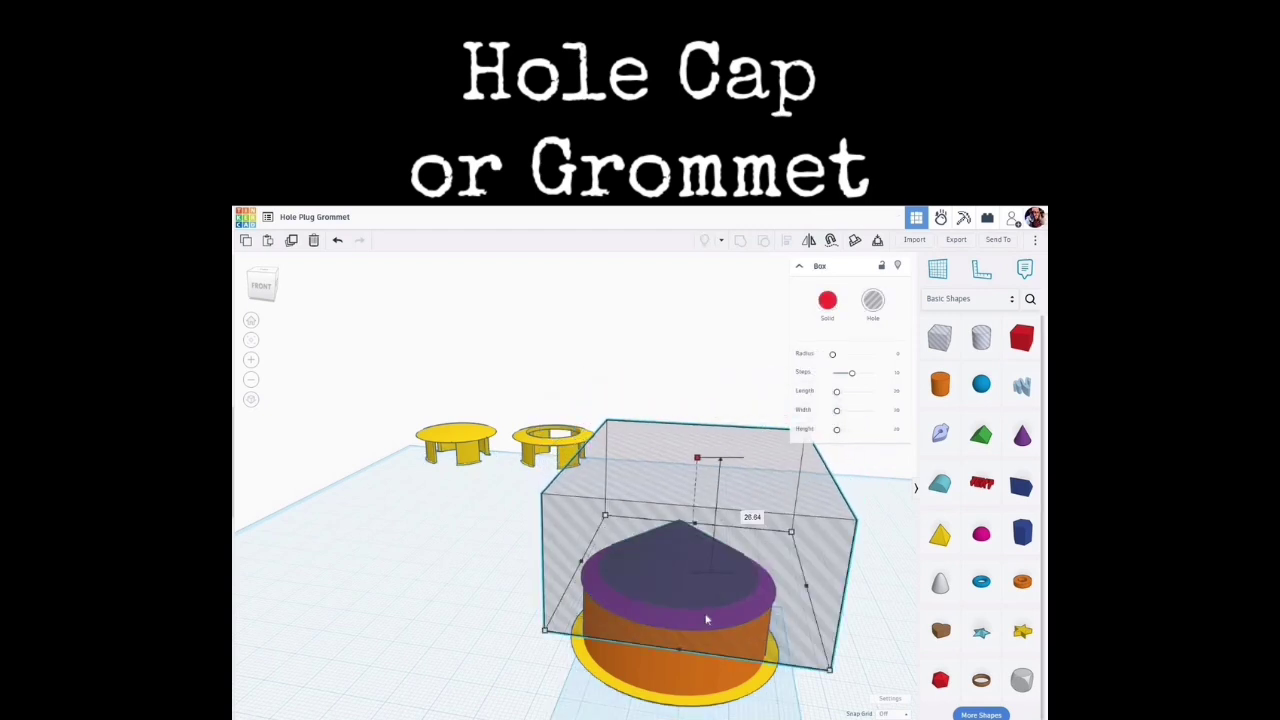
# Lower the box hole by about 1.4 mm and group it with the cone to leave only a thin lip
pyautogui.moveTo(709, 594); pyautogui.dragTo(704, 608, button='right')
pyautogui.scroll(3, 703, 605)
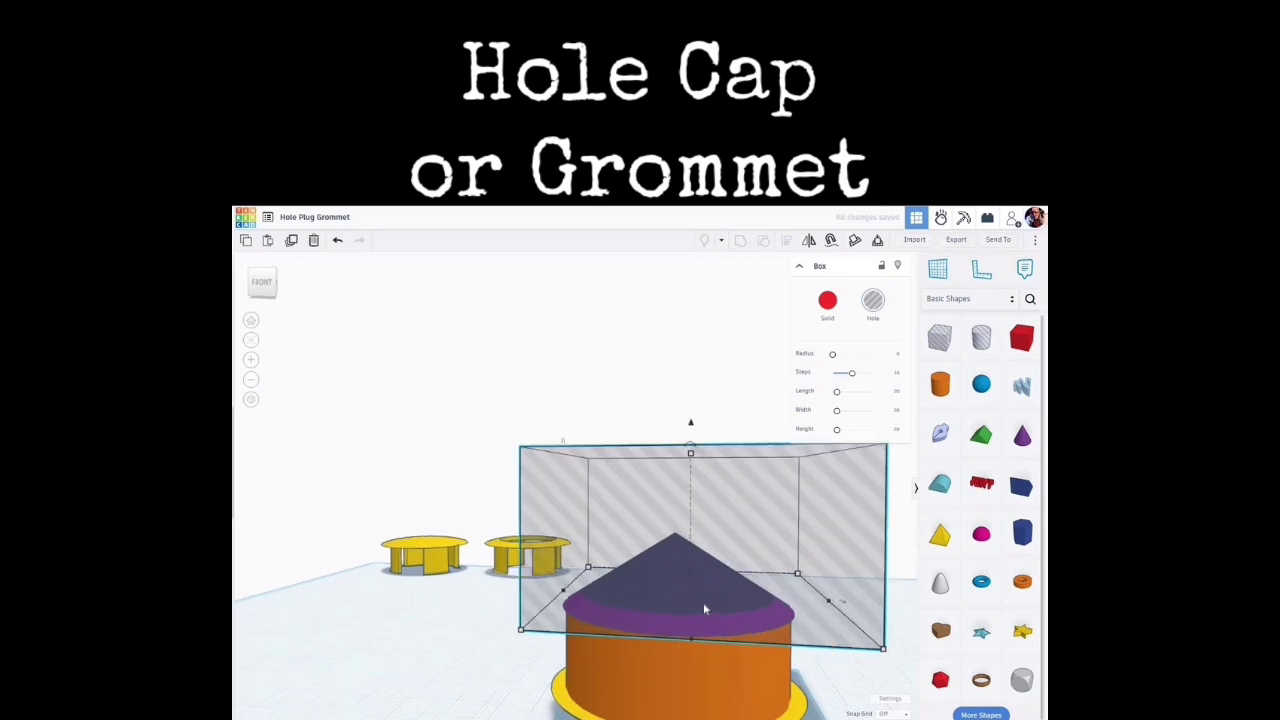
pyautogui.moveTo(688, 404); pyautogui.dragTo(687, 410)
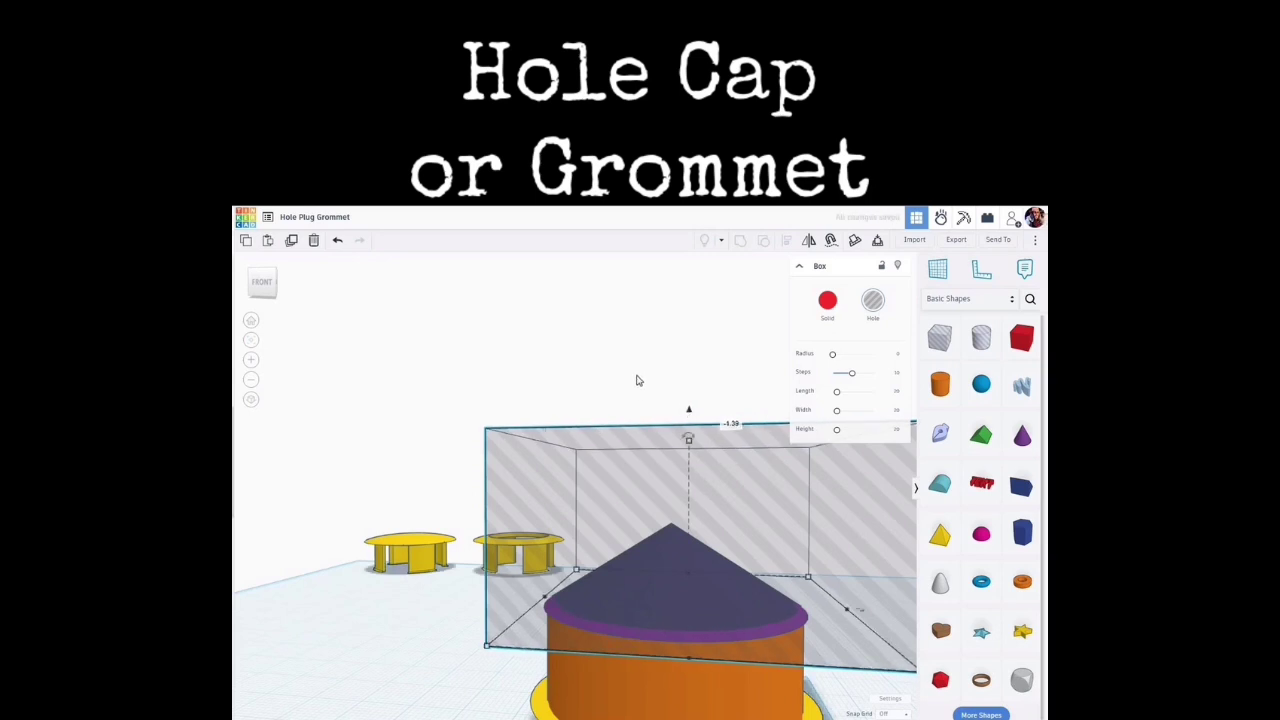
pyautogui.moveTo(637, 380); pyautogui.dragTo(641, 340, button='right')
pyautogui.keyDown('shift'); pyautogui.click(697, 527); pyautogui.keyUp('shift')
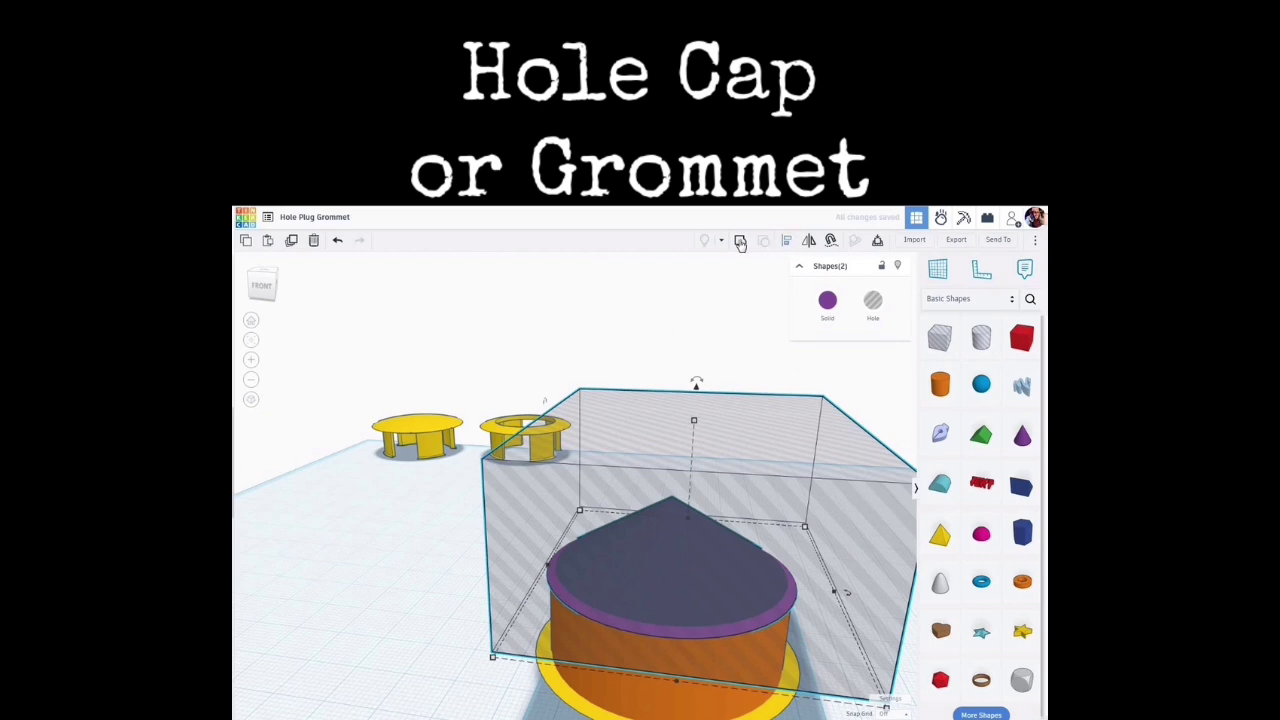
pyautogui.click(739, 243)
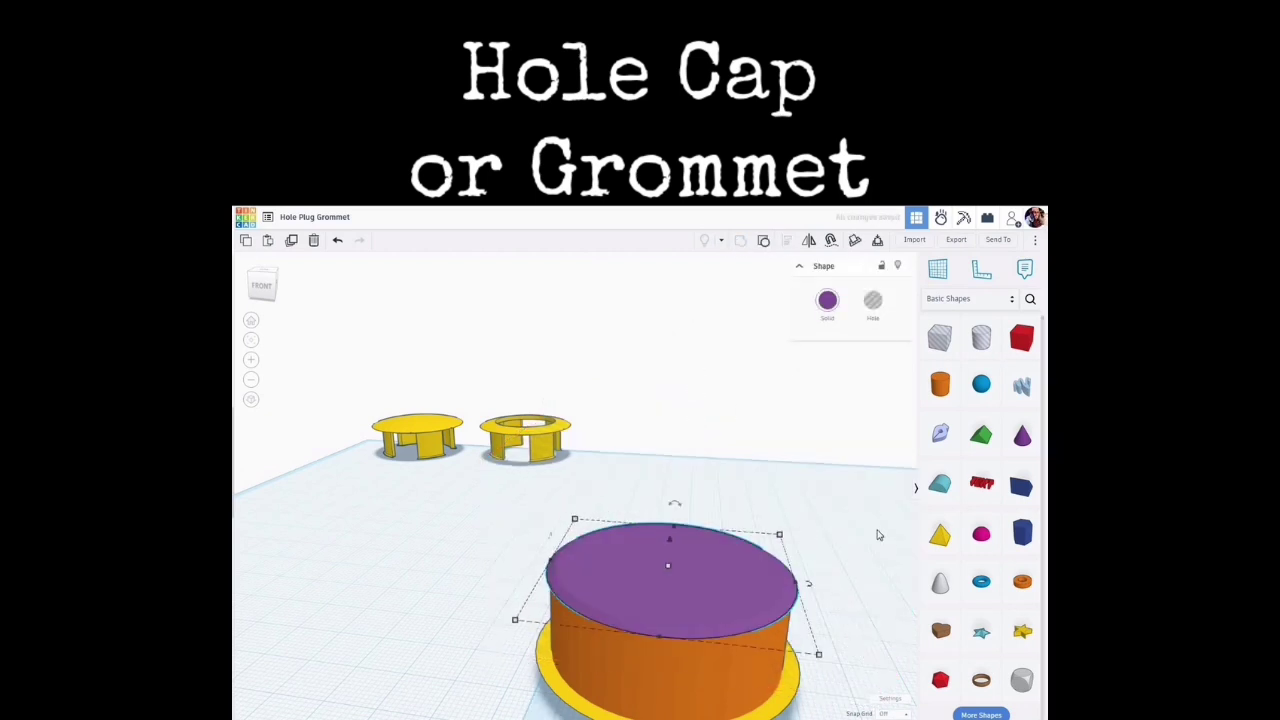
# Select the disc, tube and lip together and centre them on each other in both horizontal directions
pyautogui.scroll(-3, 841, 556)
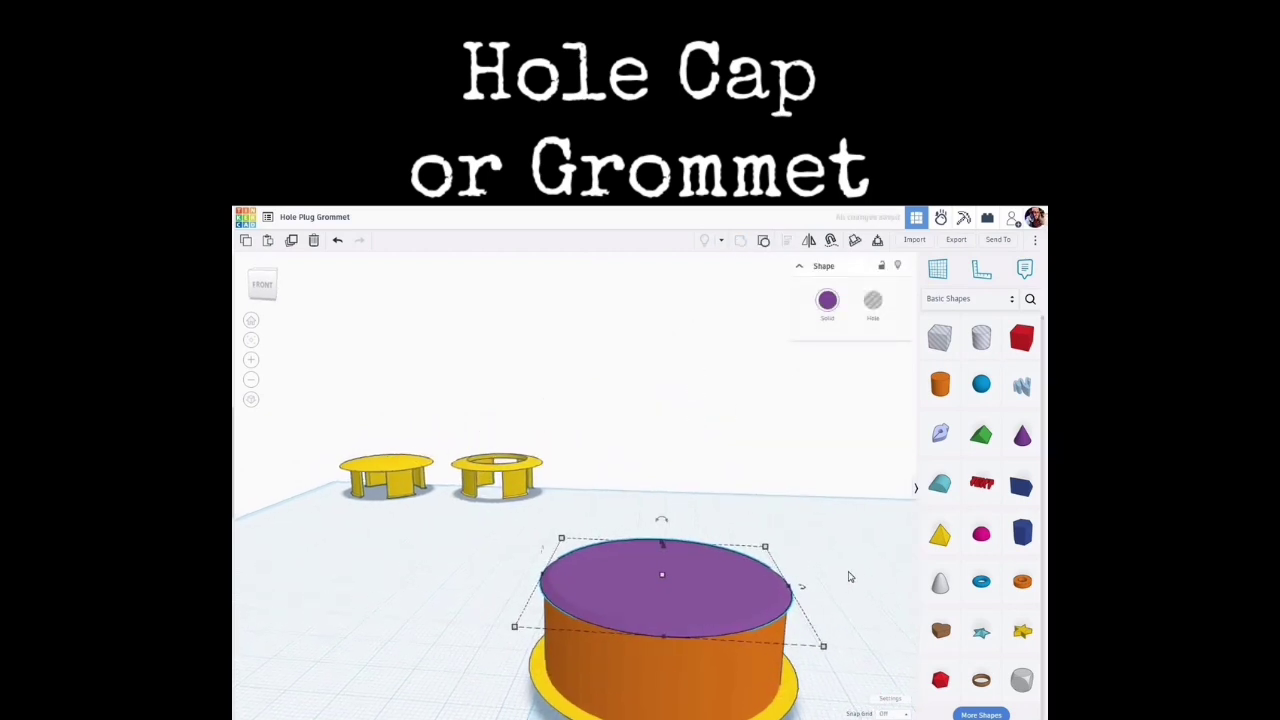
pyautogui.scroll(-2, 815, 545)
pyautogui.moveTo(810, 536); pyautogui.dragTo(798, 573, button='right')
pyautogui.click(590, 554)
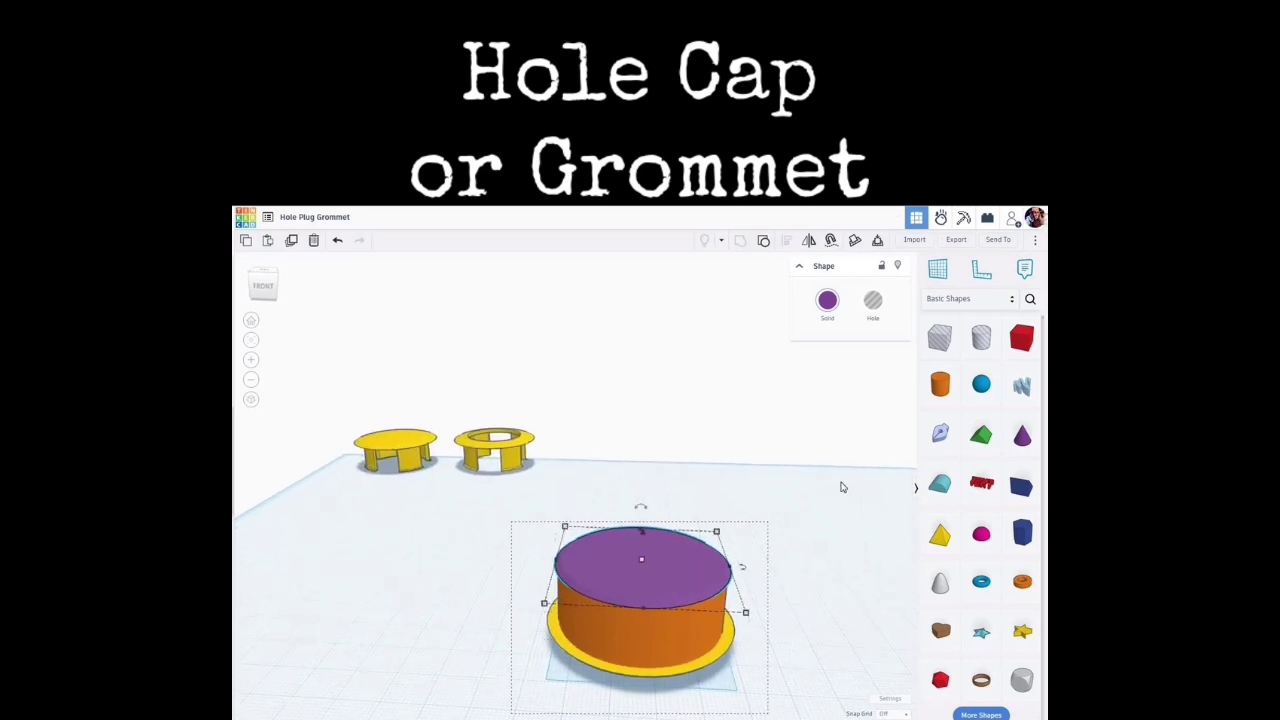
pyautogui.hotkey('ctrl', 'a')
pyautogui.press('l')
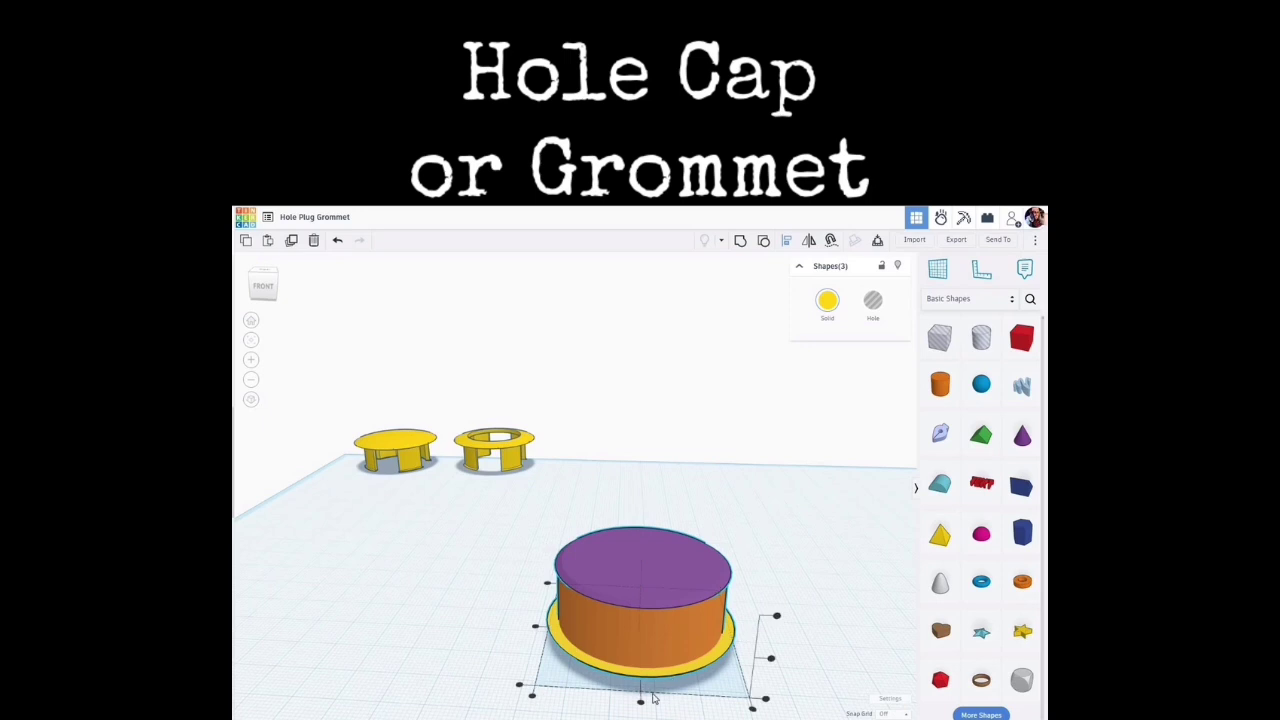
pyautogui.click(640, 704)
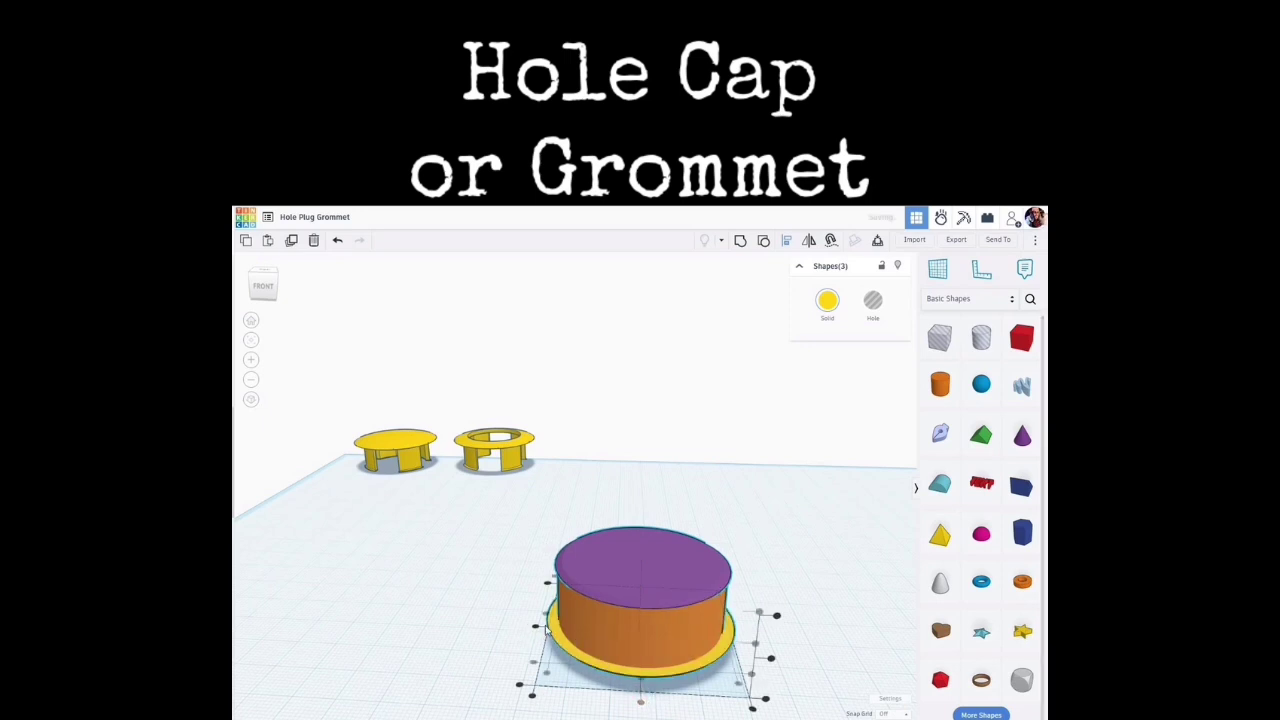
pyautogui.click(535, 629)
pyautogui.click(814, 583)
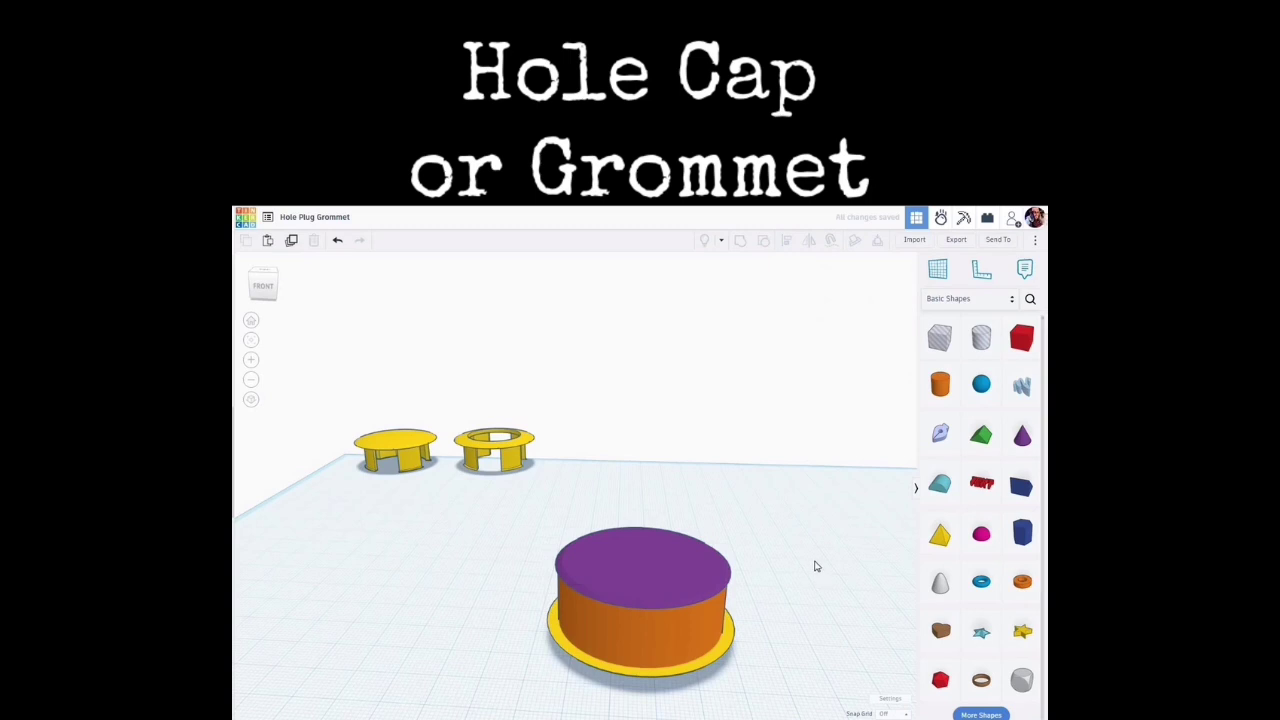
# Select the tube and lip and align them vertically so their top faces are level
pyautogui.moveTo(814, 566); pyautogui.dragTo(736, 553, button='right')
pyautogui.scroll(3, 707, 562)
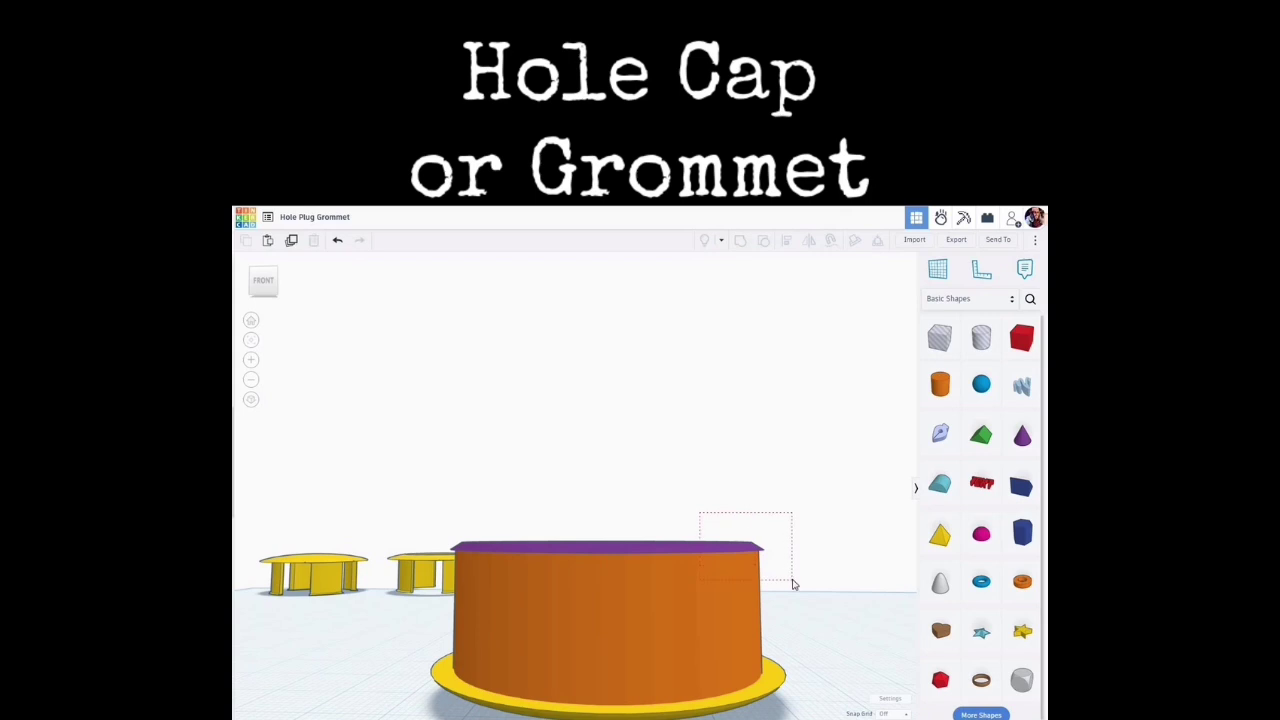
pyautogui.moveTo(792, 584); pyautogui.dragTo(794, 584)
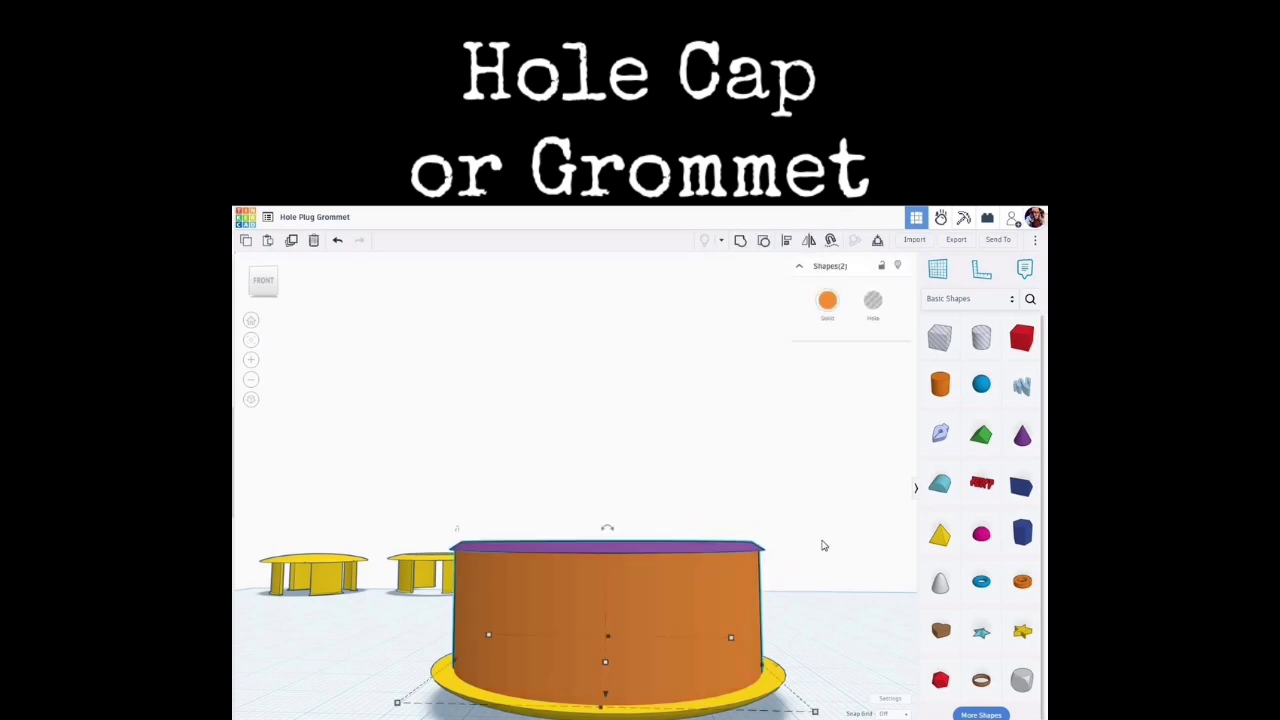
pyautogui.click(787, 241)
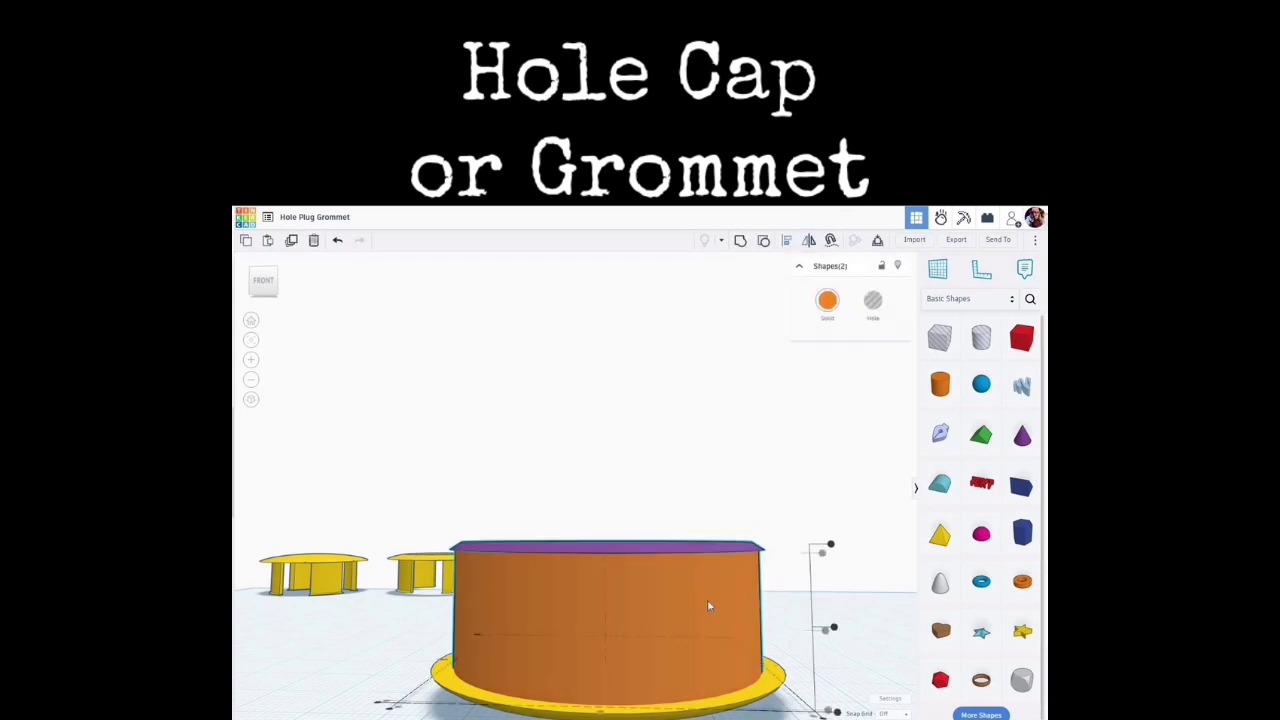
pyautogui.click(822, 554)
pyautogui.click(783, 571)
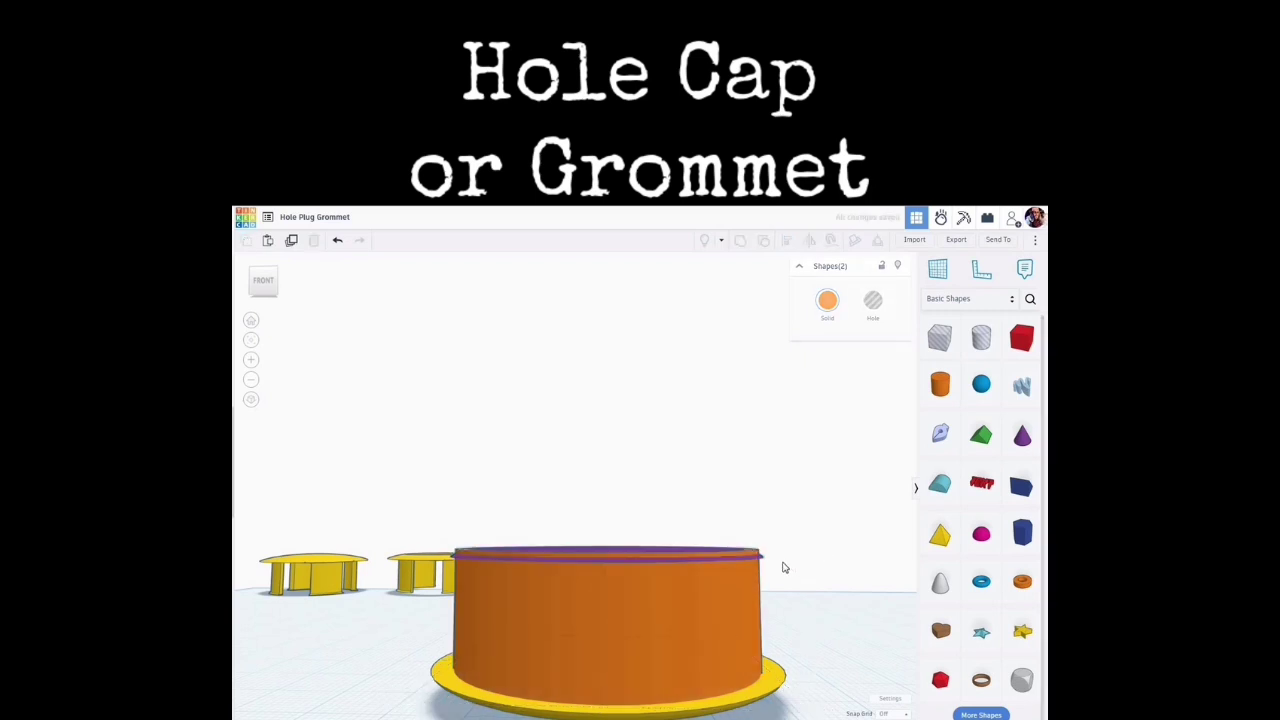
# Raise the lip slightly so its top just covers the tube's upper rim
pyautogui.moveTo(782, 572); pyautogui.dragTo(781, 574, button='right')
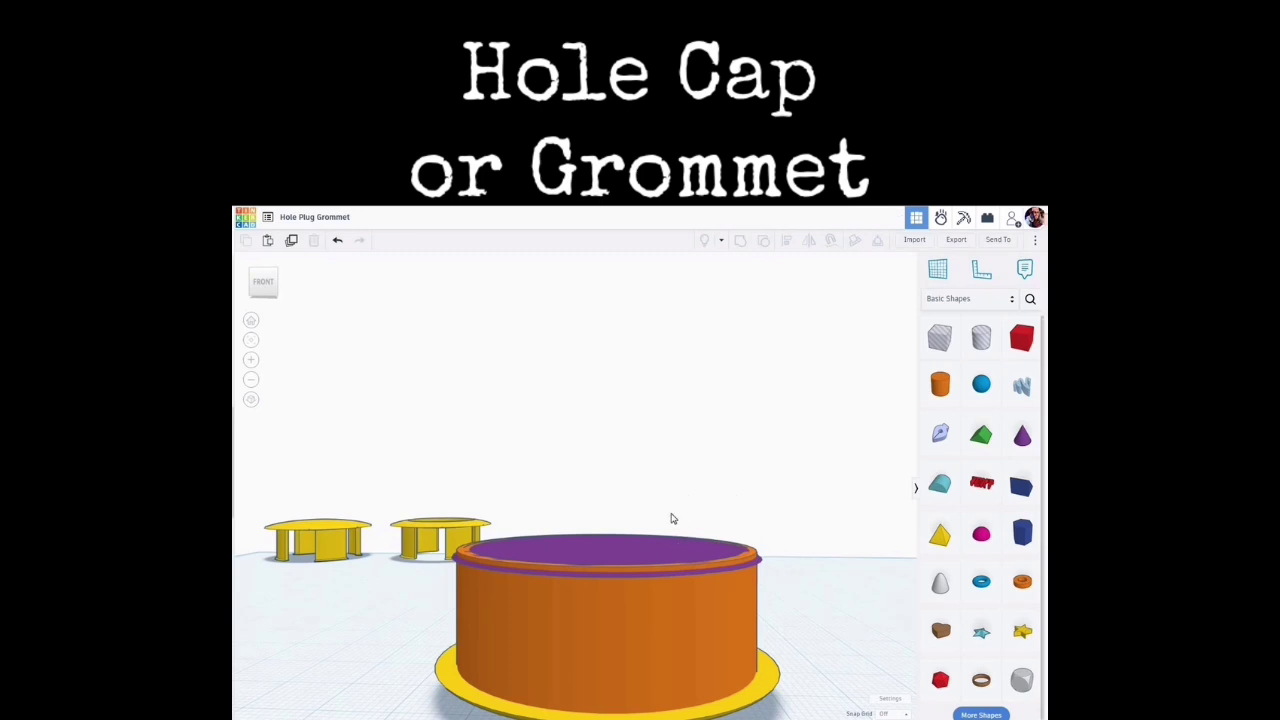
pyautogui.click(660, 546)
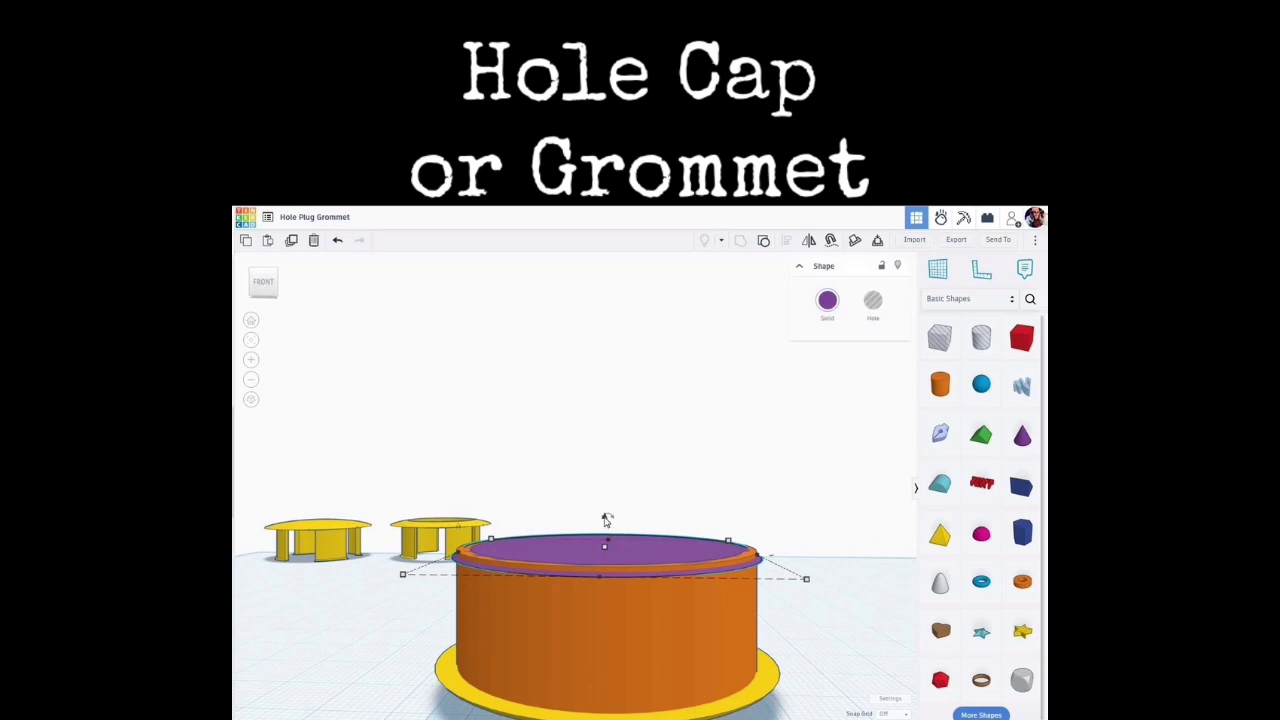
pyautogui.moveTo(603, 517); pyautogui.dragTo(603, 518)
pyautogui.moveTo(603, 518); pyautogui.dragTo(608, 513)
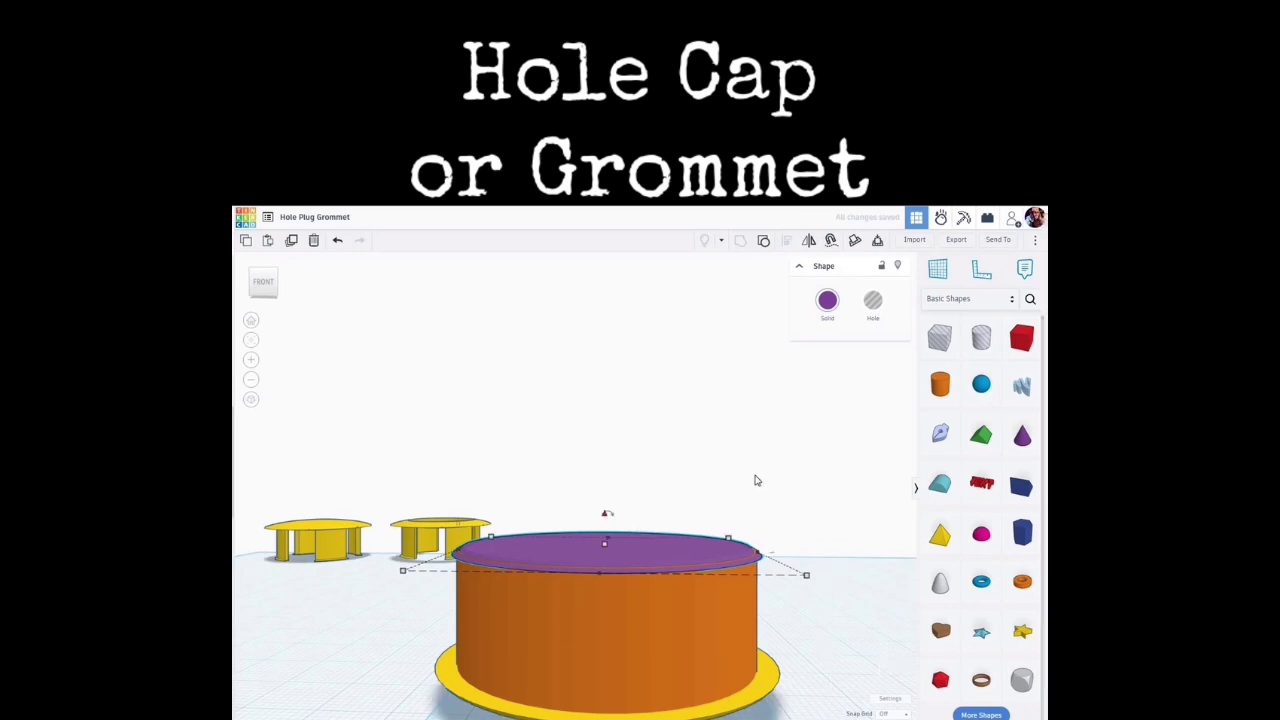
pyautogui.click(778, 500)
# Place a cylinder hole on top of the lip and centre it horizontally with the disc, tube and lip
pyautogui.moveTo(778, 500); pyautogui.dragTo(652, 567, button='right')
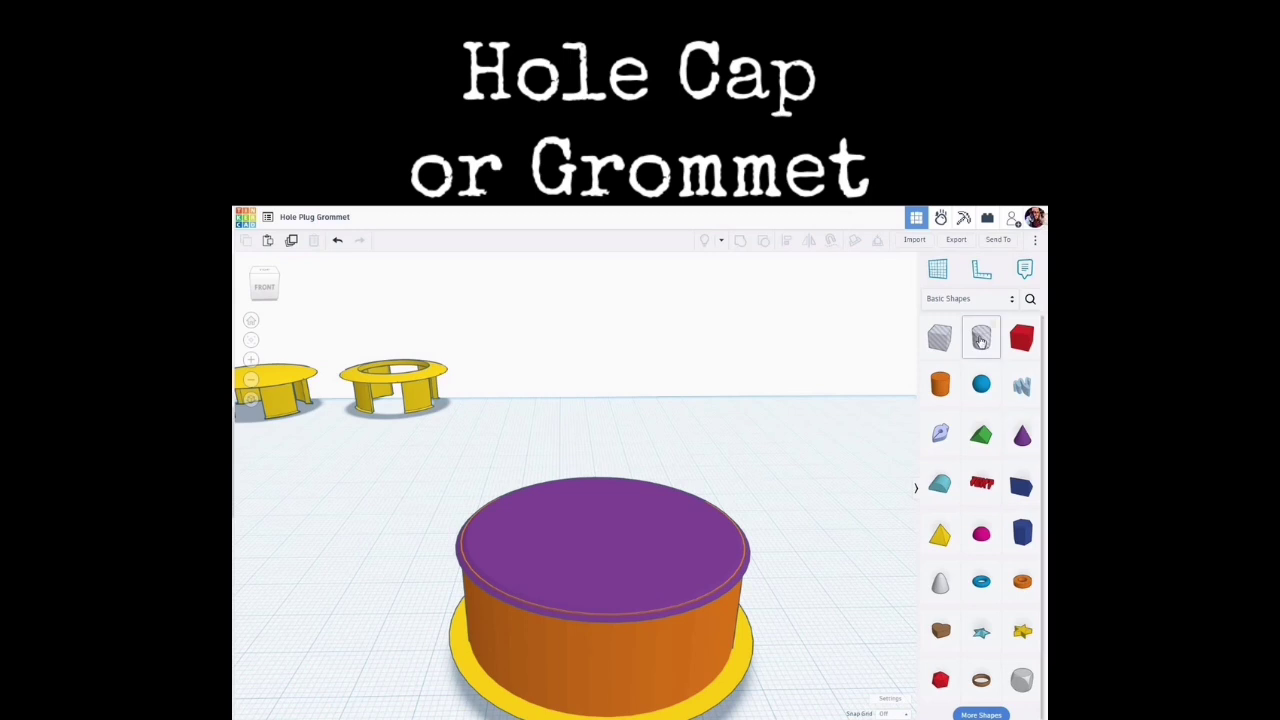
pyautogui.moveTo(923, 369); pyautogui.dragTo(616, 540)
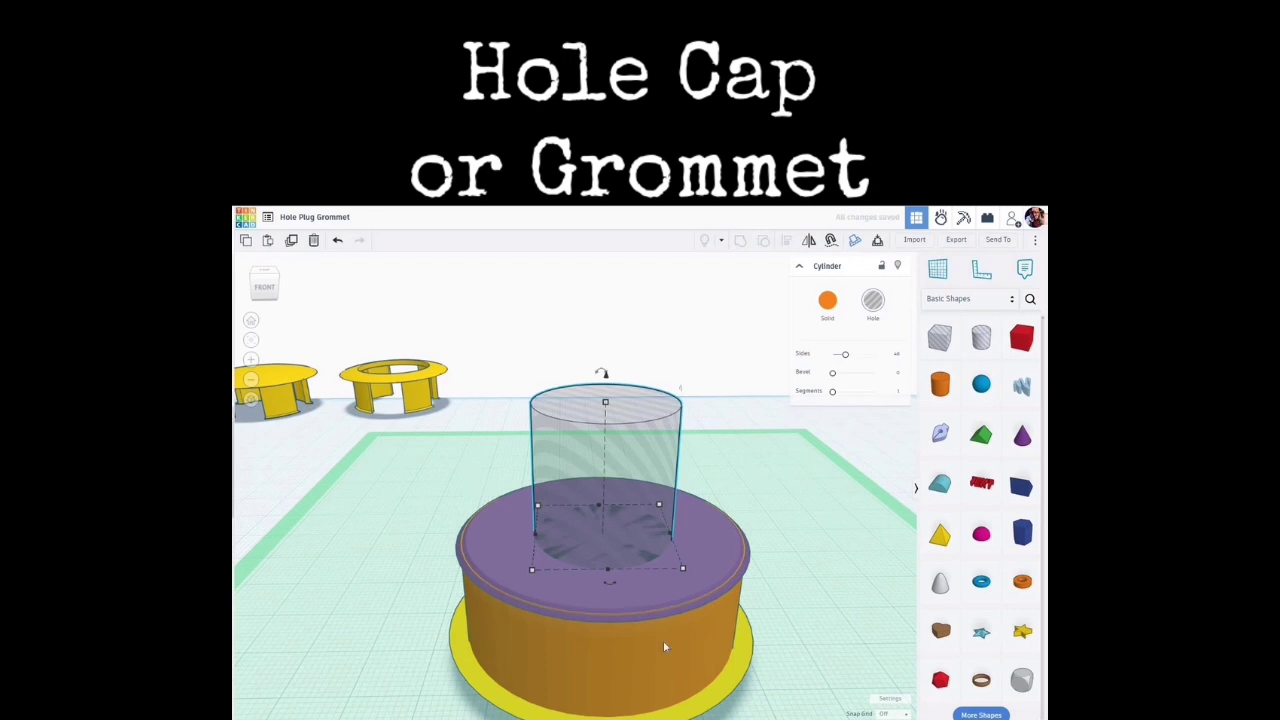
pyautogui.hotkey('ctrl', 'a')
pyautogui.click(786, 243)
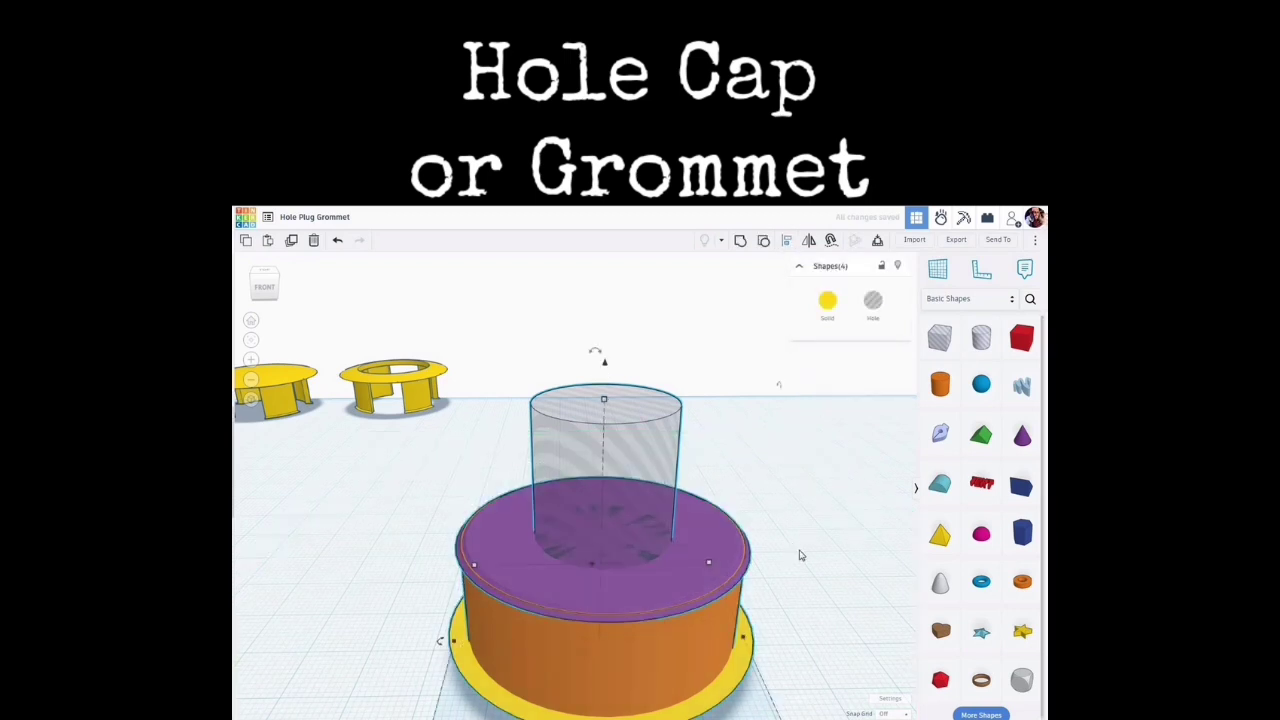
pyautogui.scroll(-3, 799, 555)
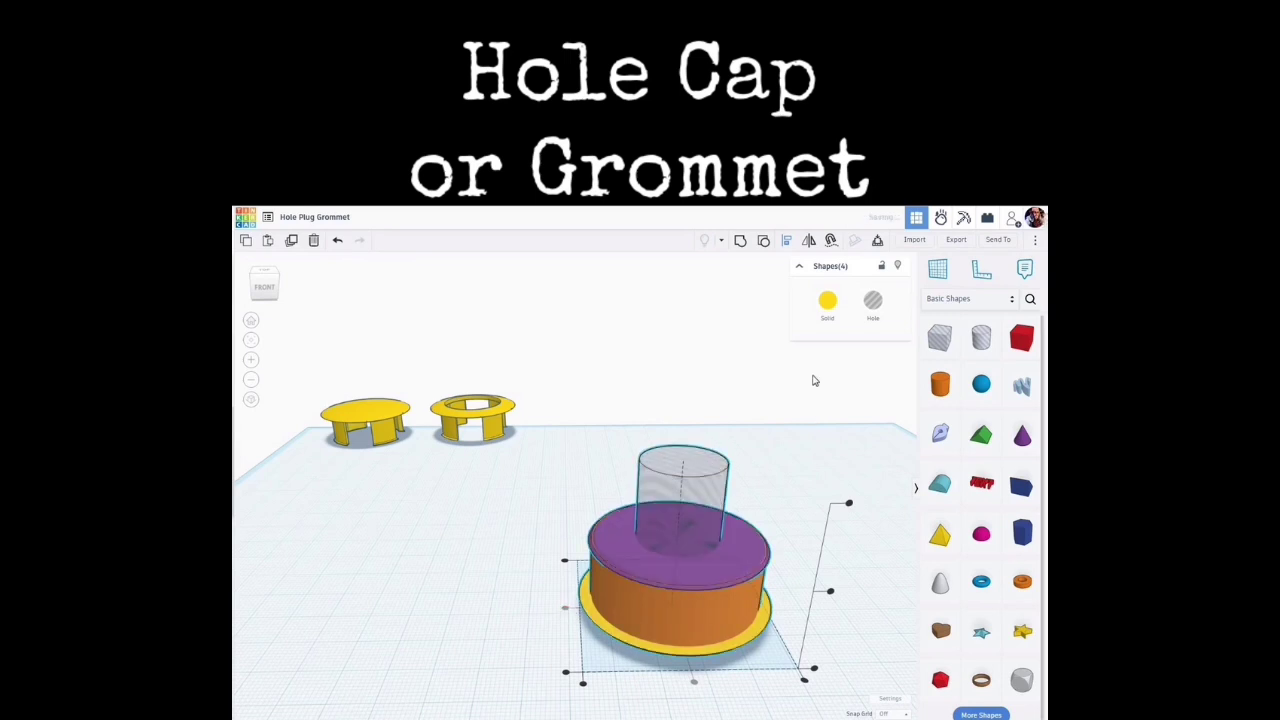
pyautogui.click(815, 490)
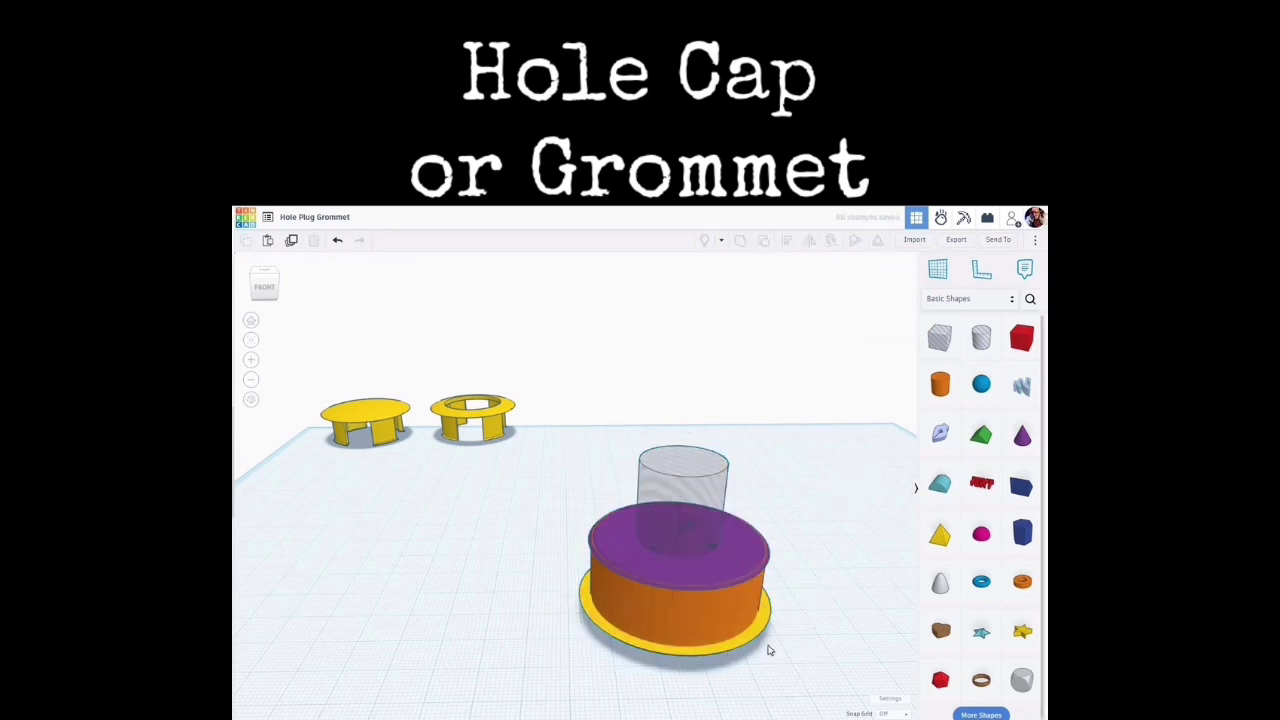
# Enlarge the cylinder hole evenly from its centre to about 39.7 mm across and reduce its height to about 12.9 mm
pyautogui.moveTo(769, 650); pyautogui.dragTo(584, 405)
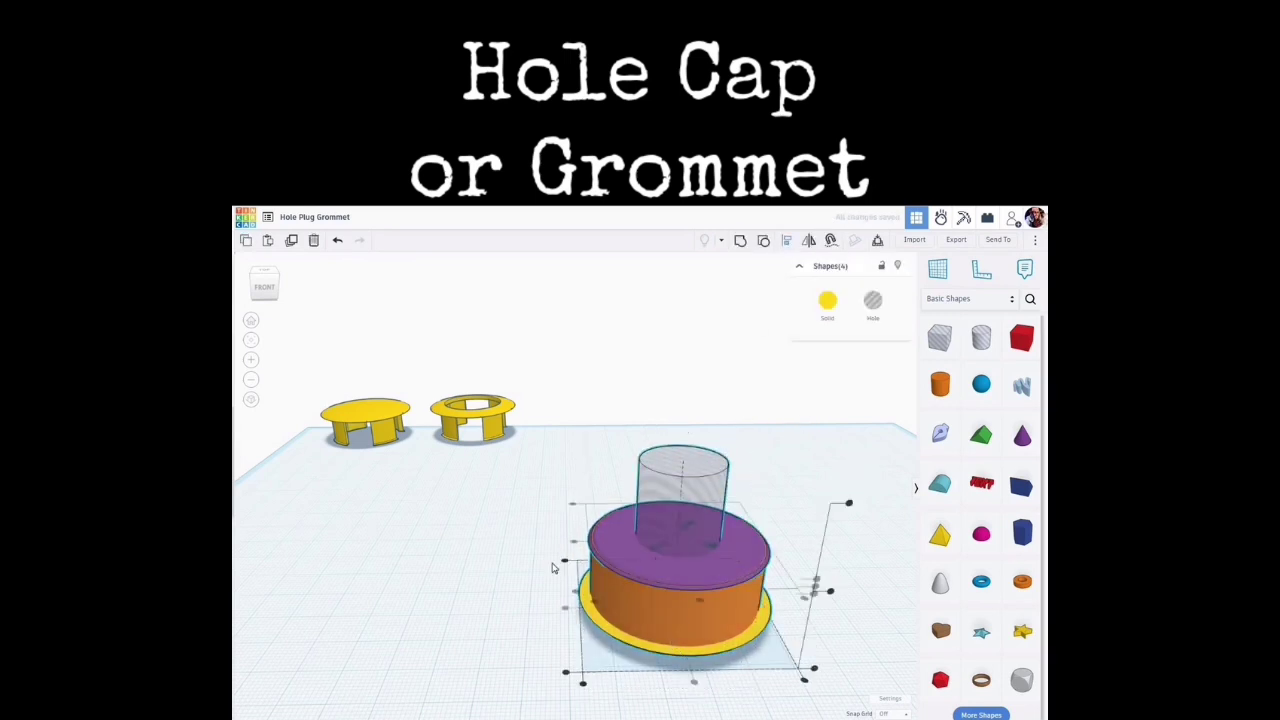
pyautogui.click(577, 513)
pyautogui.click(702, 509)
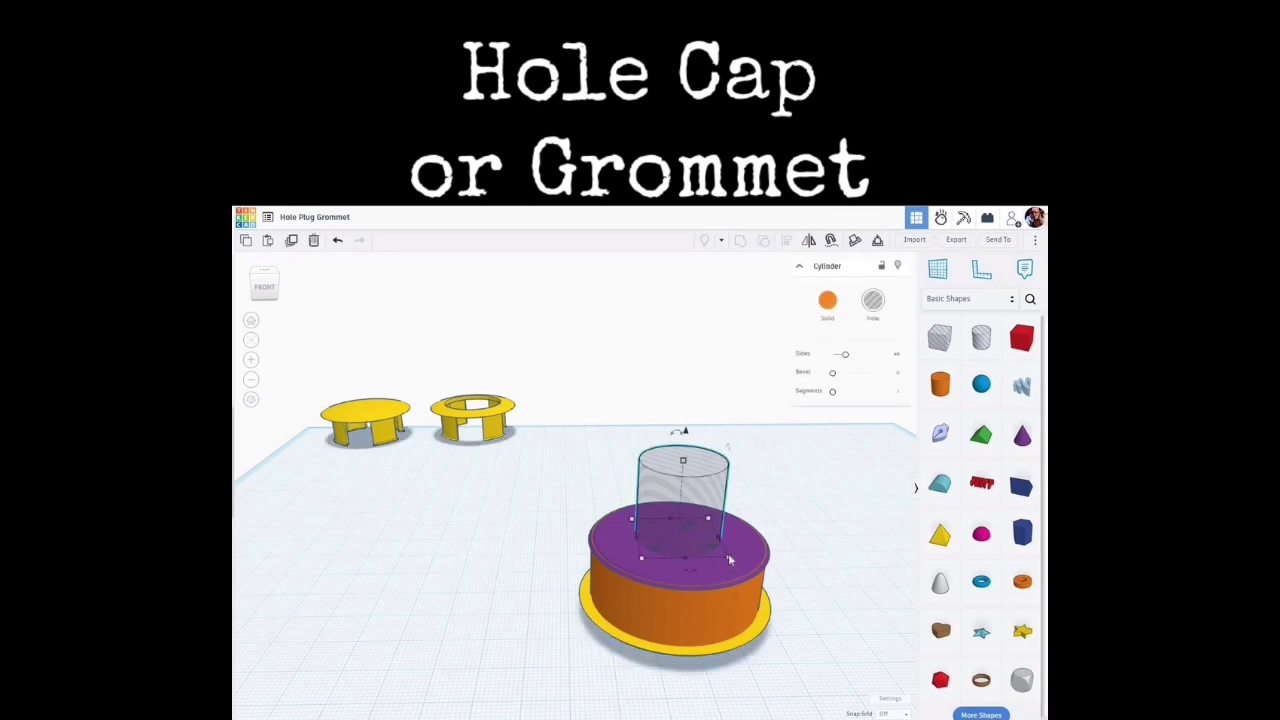
pyautogui.moveTo(731, 562); pyautogui.dragTo(738, 582)
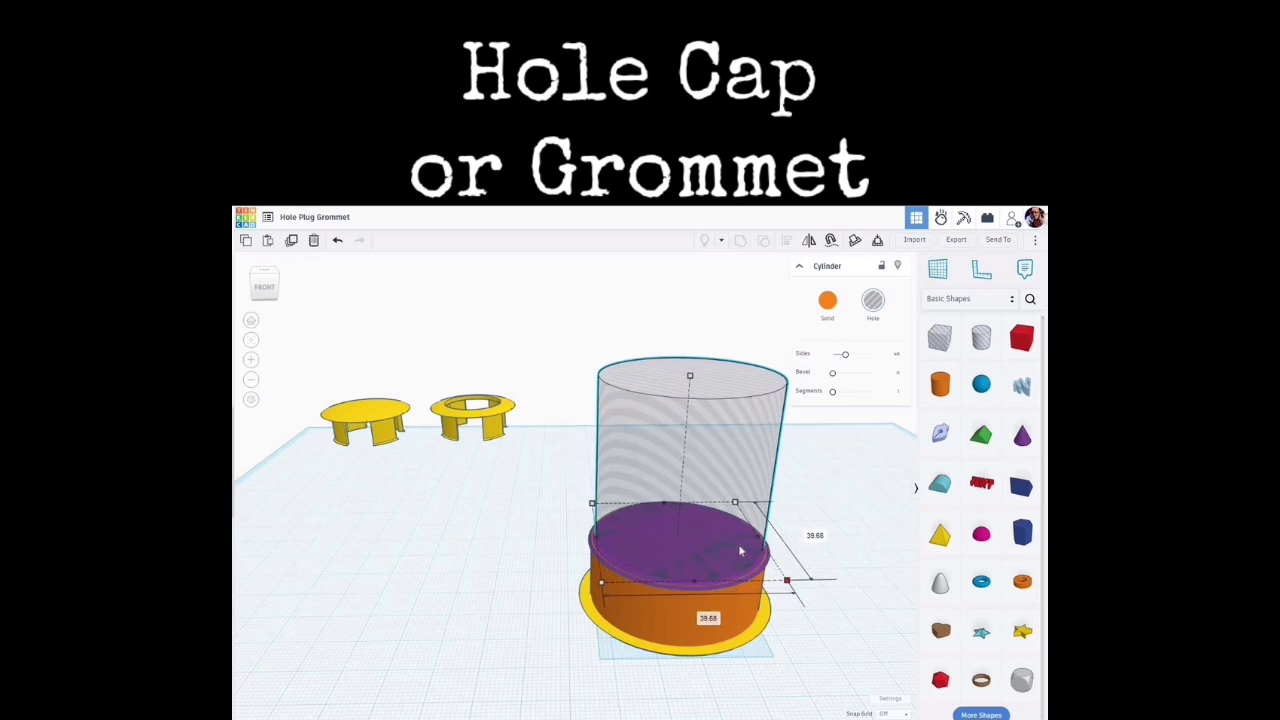
pyautogui.moveTo(690, 377); pyautogui.dragTo(680, 489)
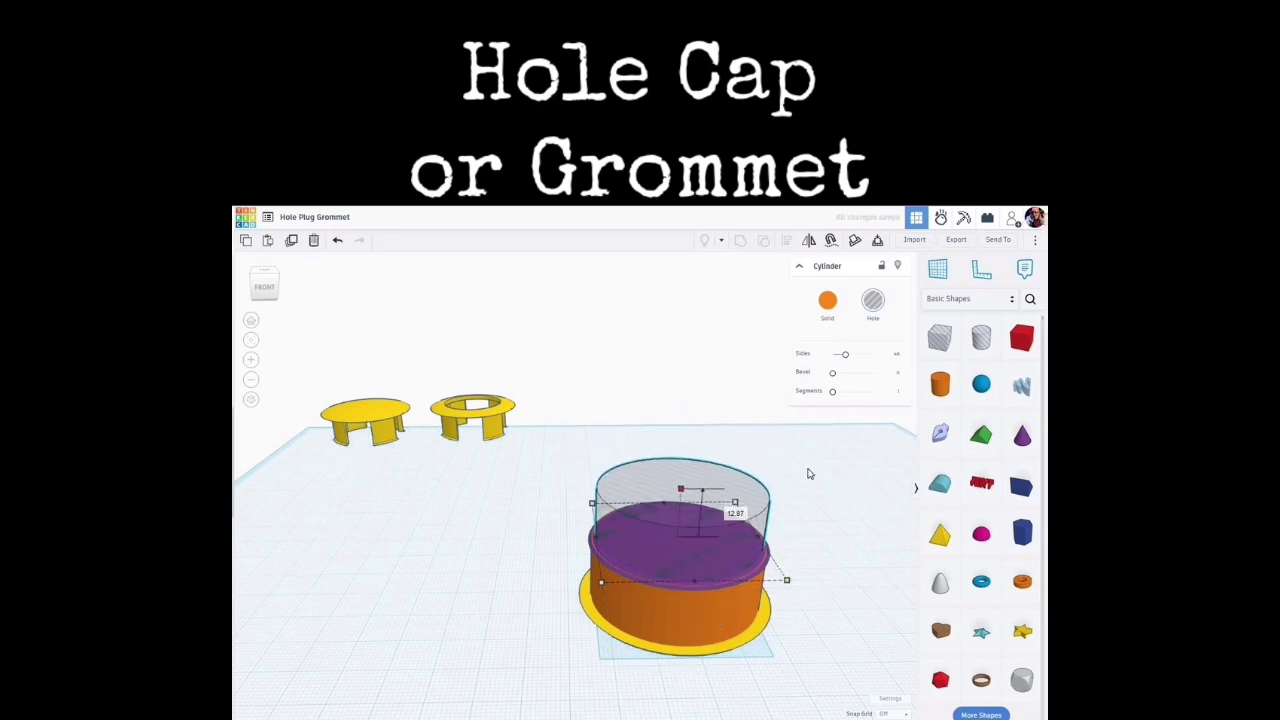
# Widen the cylinder hole slightly from its centre so its edge lies close to the tube's outer wall
pyautogui.click(804, 585)
pyautogui.scroll(5, 806, 588)
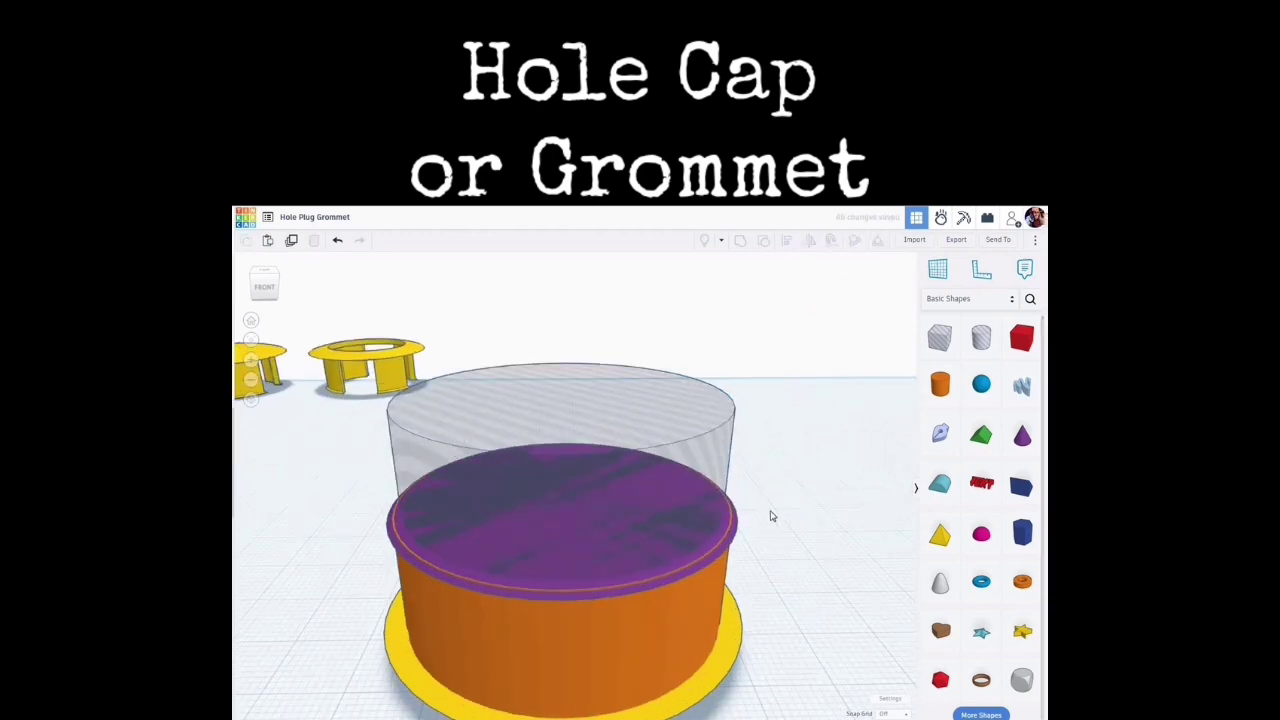
pyautogui.click(644, 585)
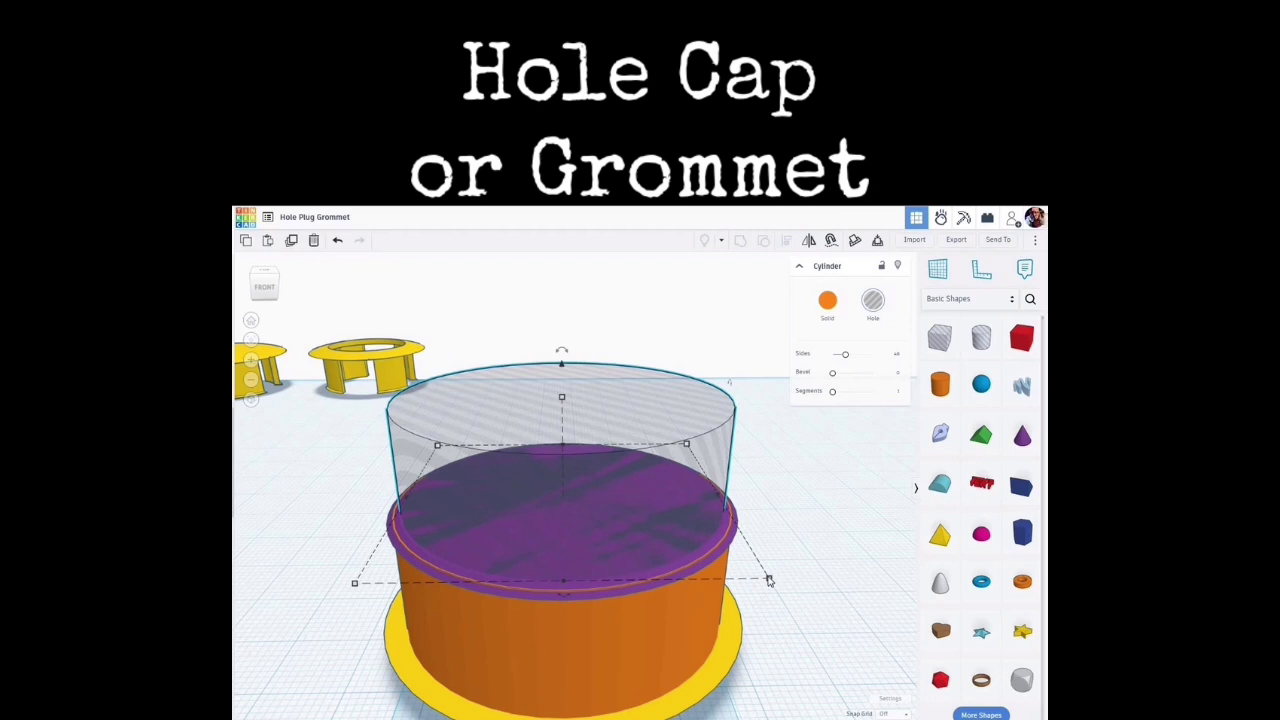
pyautogui.moveTo(768, 580); pyautogui.dragTo(775, 580)
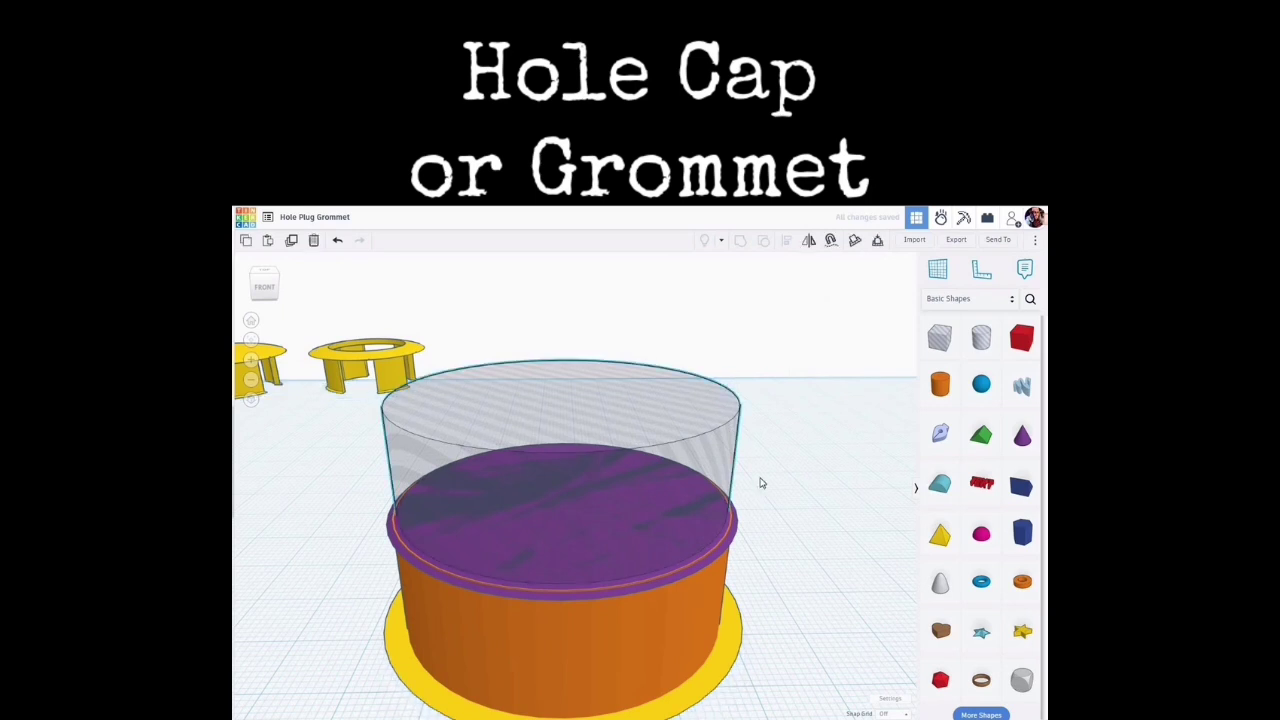
# Try to cut the lip by grouping it with the cylinder hole, and undo the grouping
pyautogui.keyDown('shift'); pyautogui.click(731, 540); pyautogui.keyUp('shift')
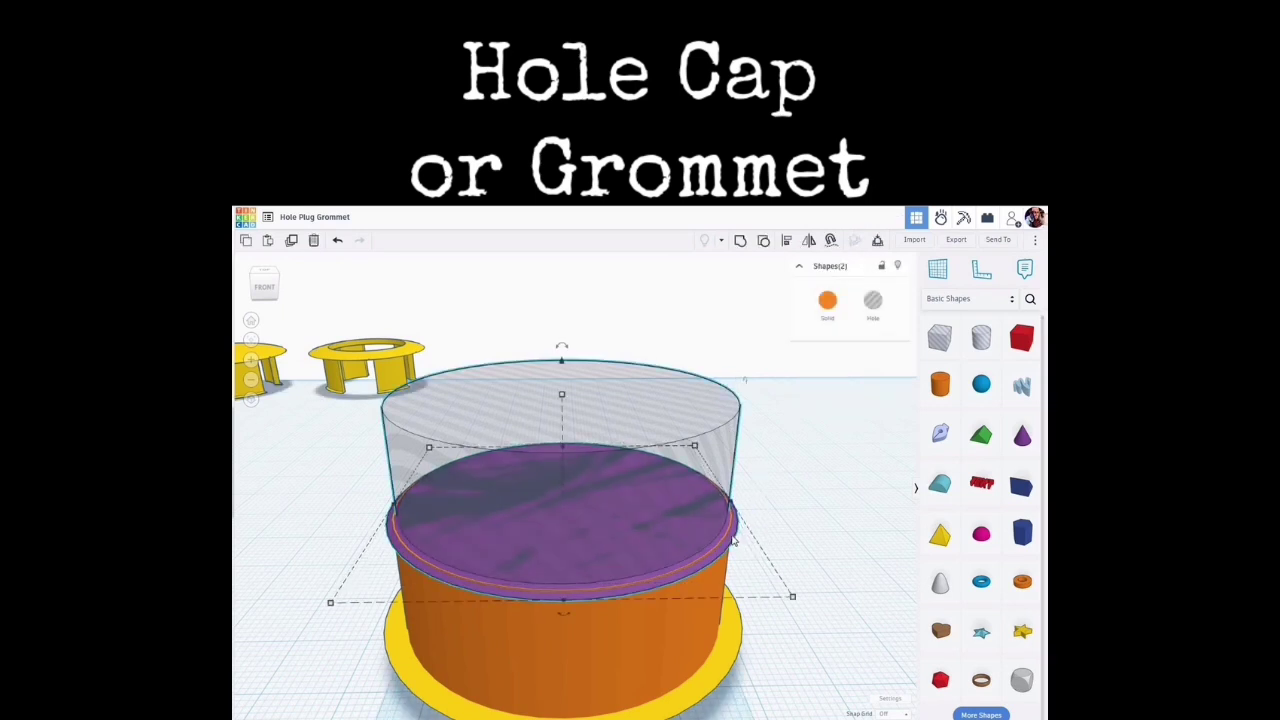
pyautogui.click(740, 242)
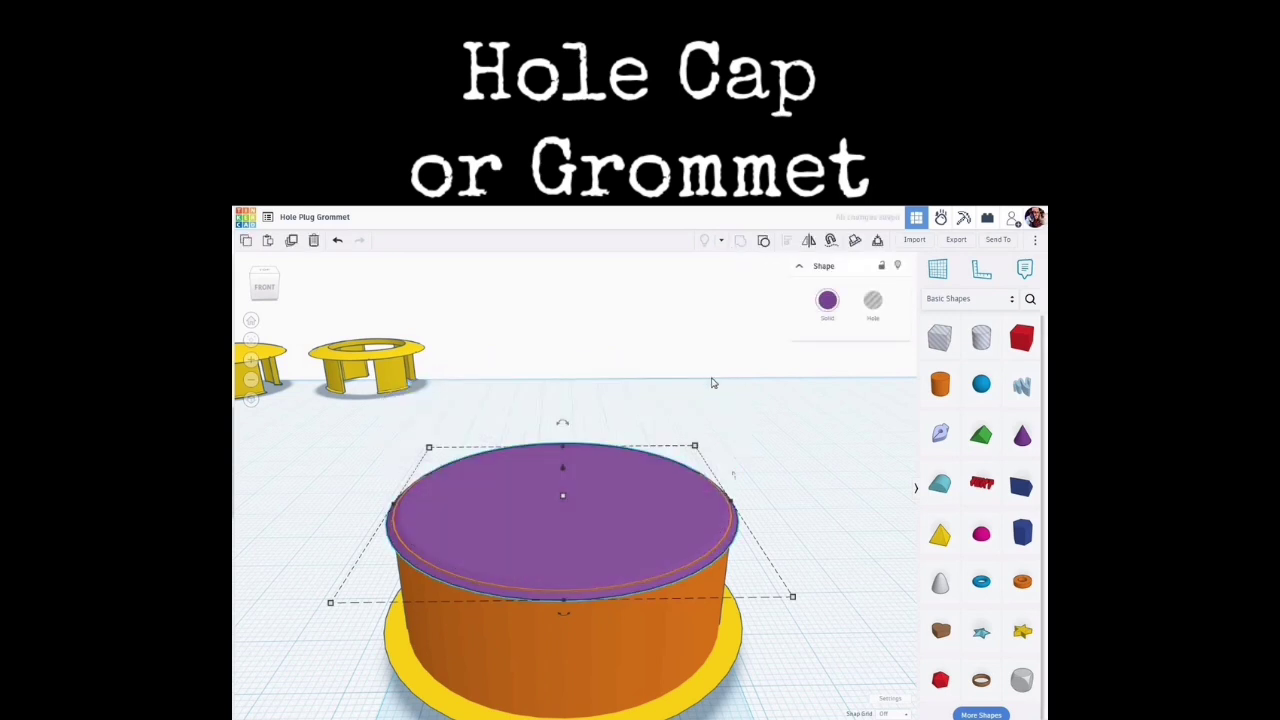
pyautogui.click(371, 264)
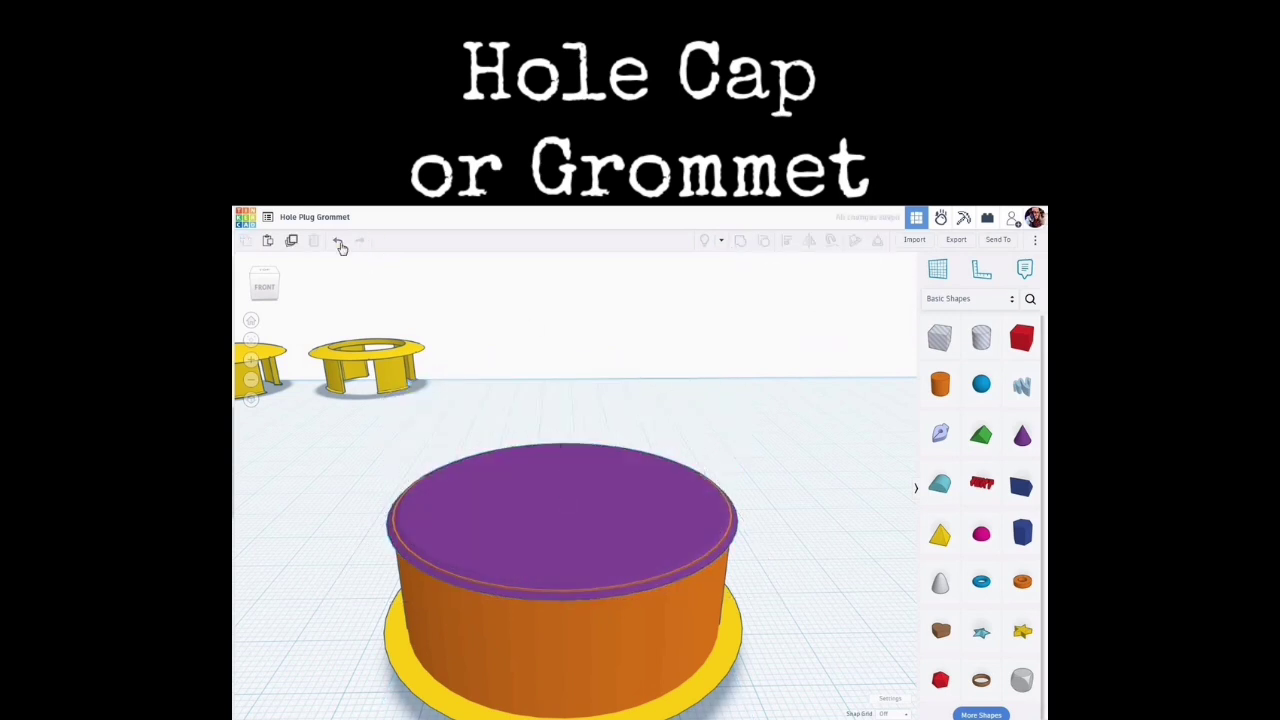
pyautogui.click(340, 243)
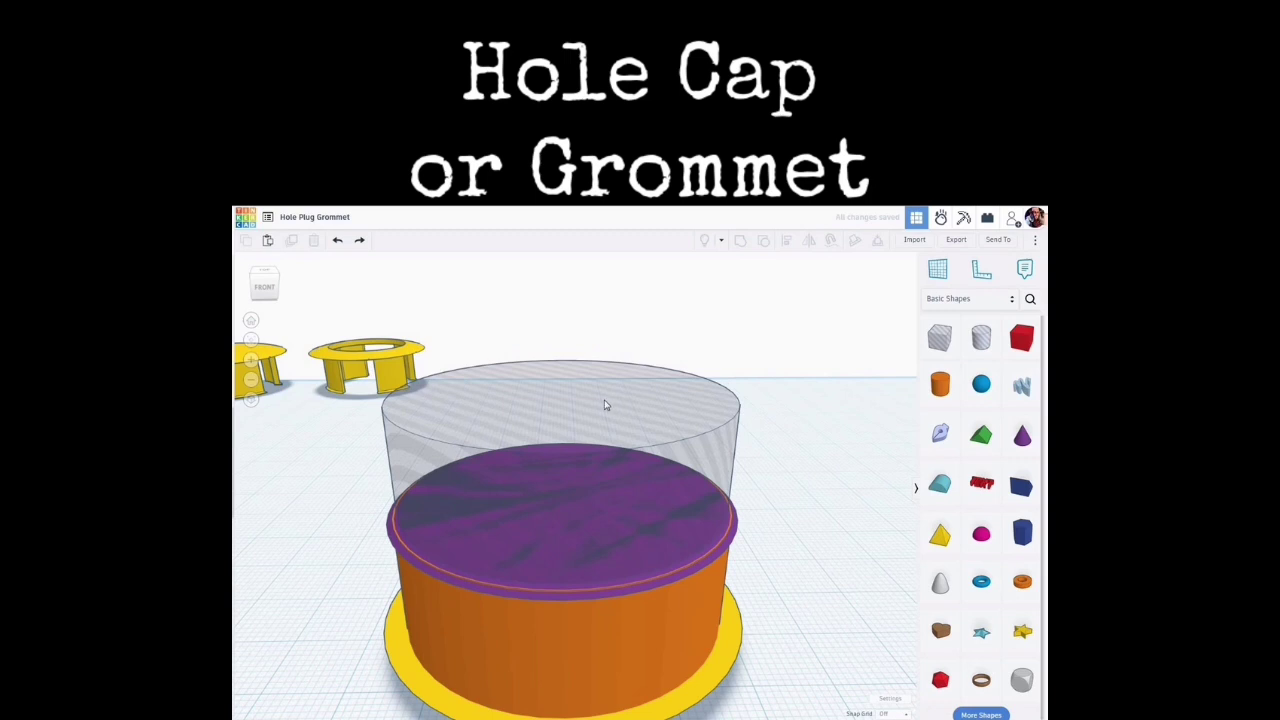
# Lower the cylinder hole by about 4 mm through the lip and group both to cut the lip into a ring
pyautogui.click(584, 389)
pyautogui.moveTo(561, 365); pyautogui.dragTo(620, 397)
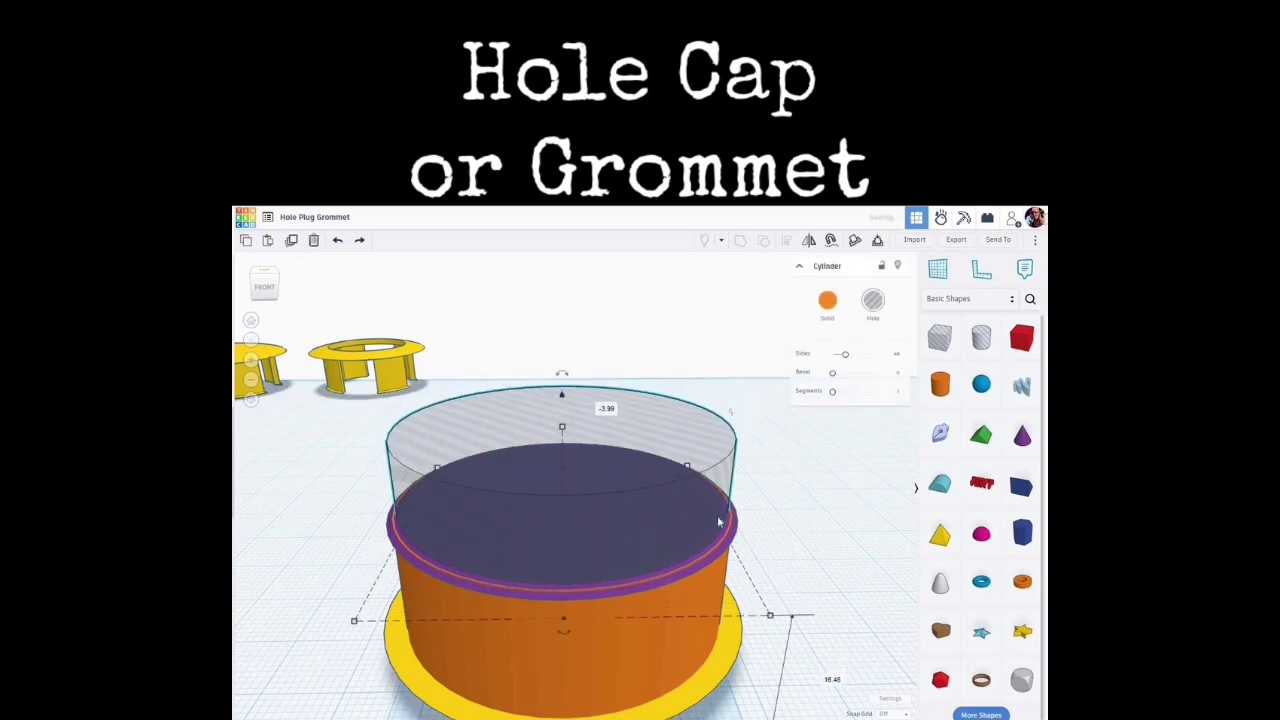
pyautogui.keyDown('shift'); pyautogui.click(736, 526); pyautogui.keyUp('shift')
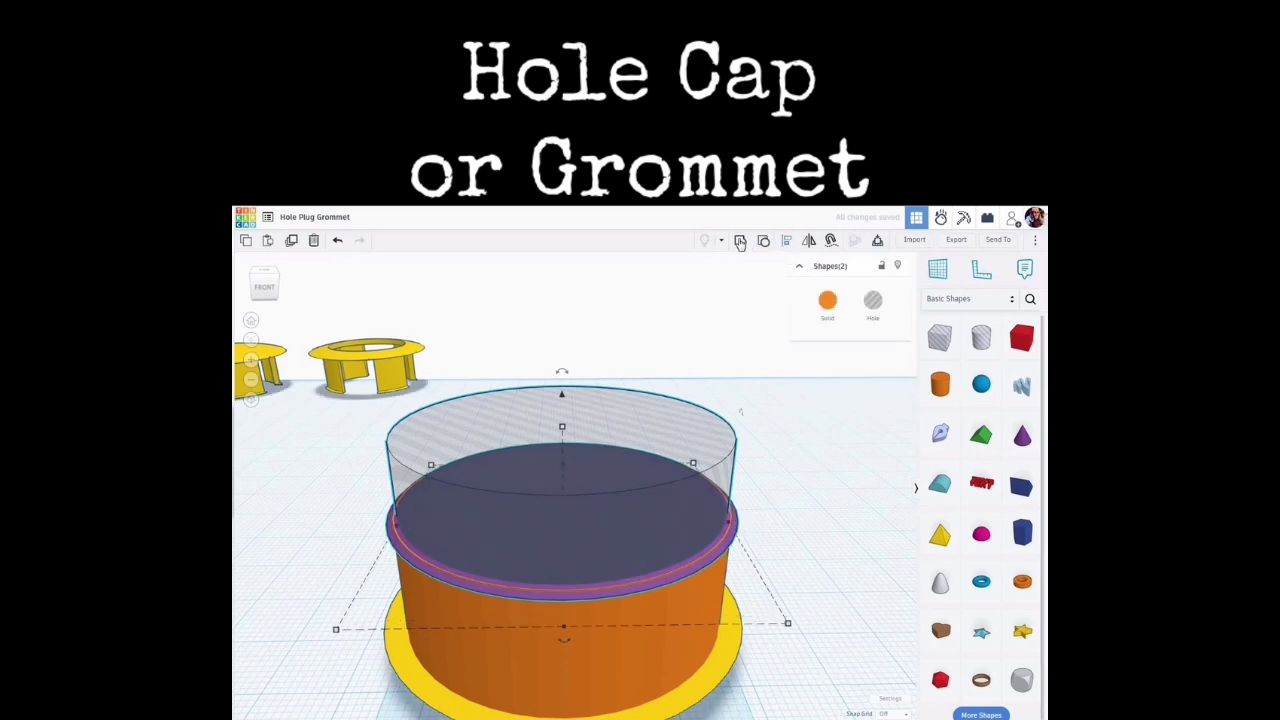
pyautogui.click(740, 246)
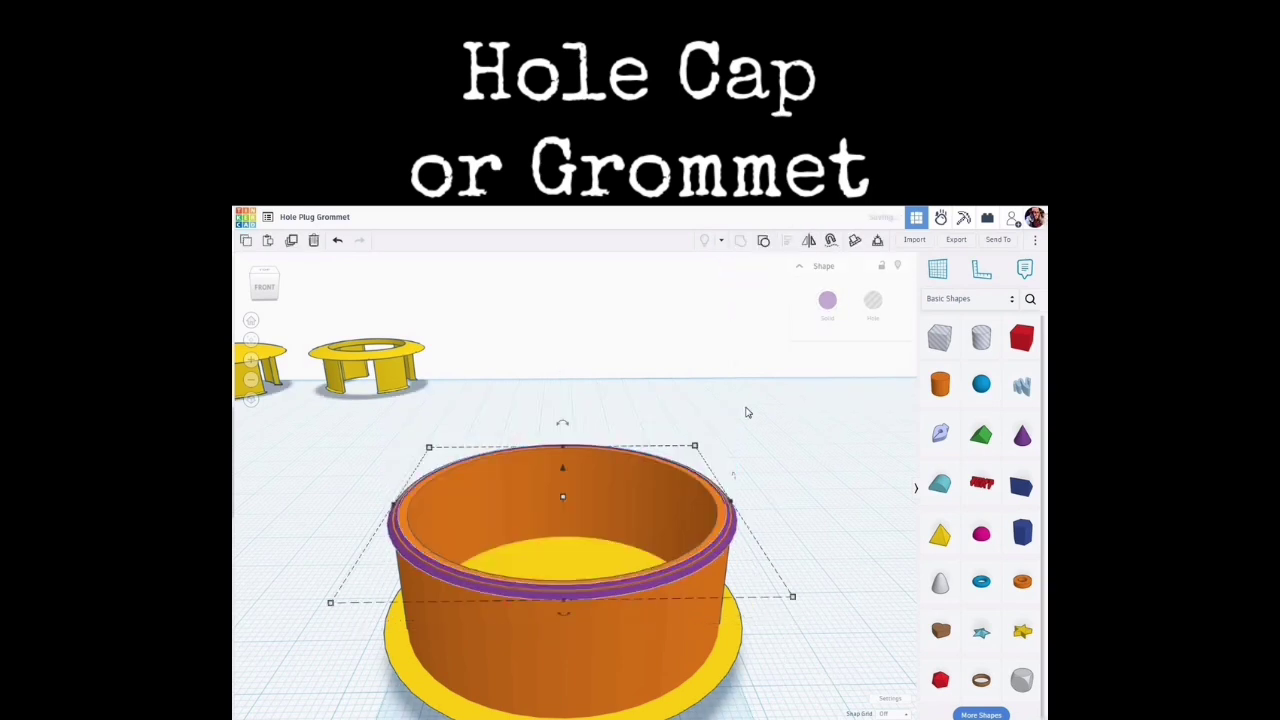
pyautogui.click(772, 505)
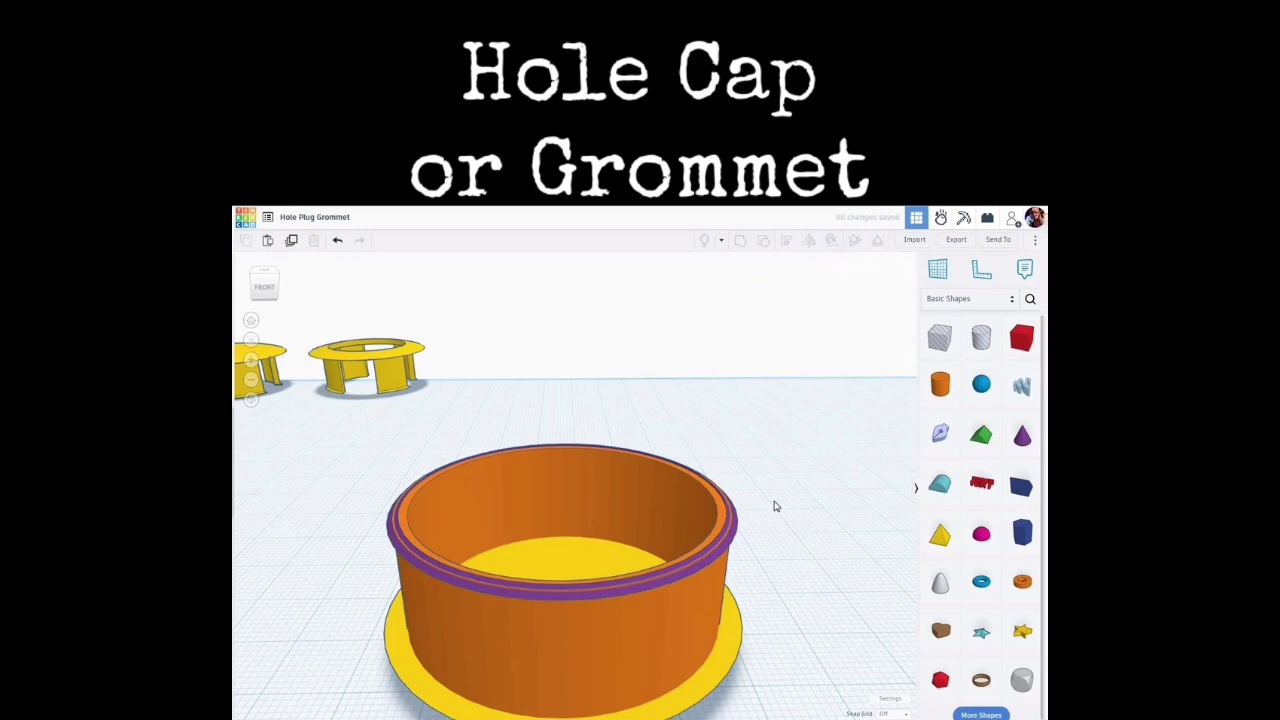
# Select the tube and the lip ring and align them vertically by their top faces
pyautogui.moveTo(771, 503); pyautogui.dragTo(763, 434, button='right')
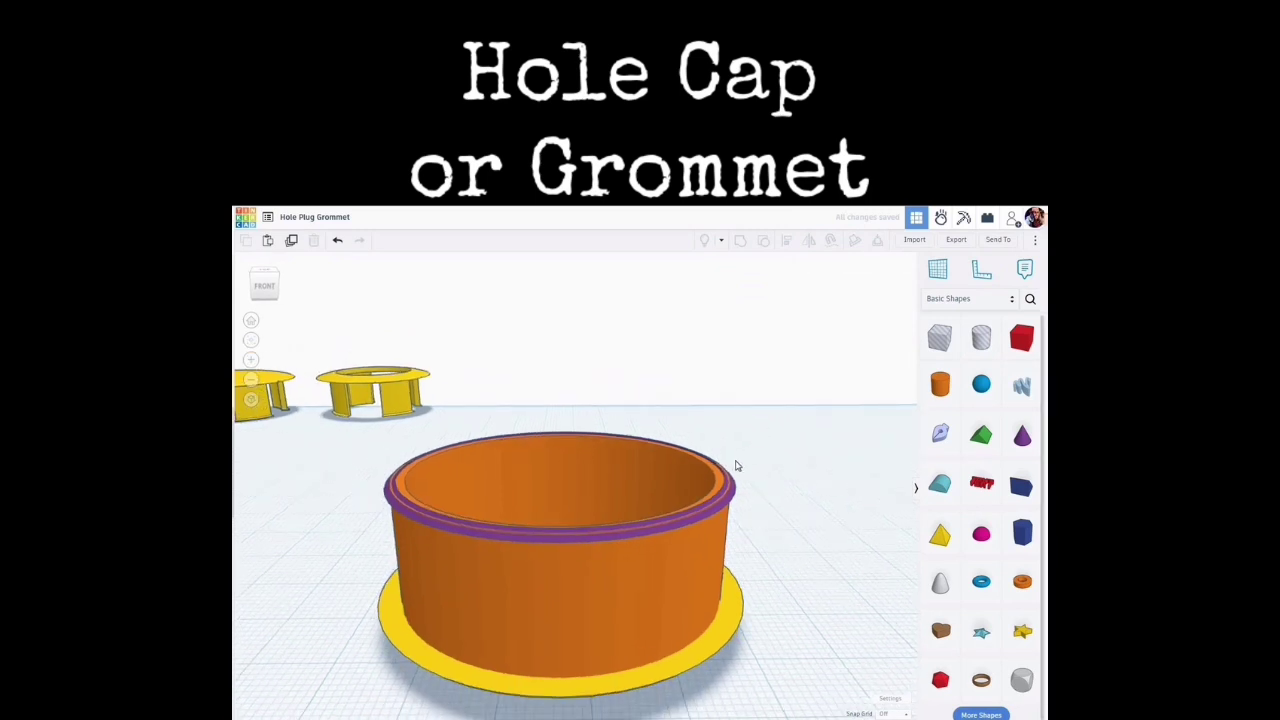
pyautogui.moveTo(684, 476); pyautogui.dragTo(671, 479)
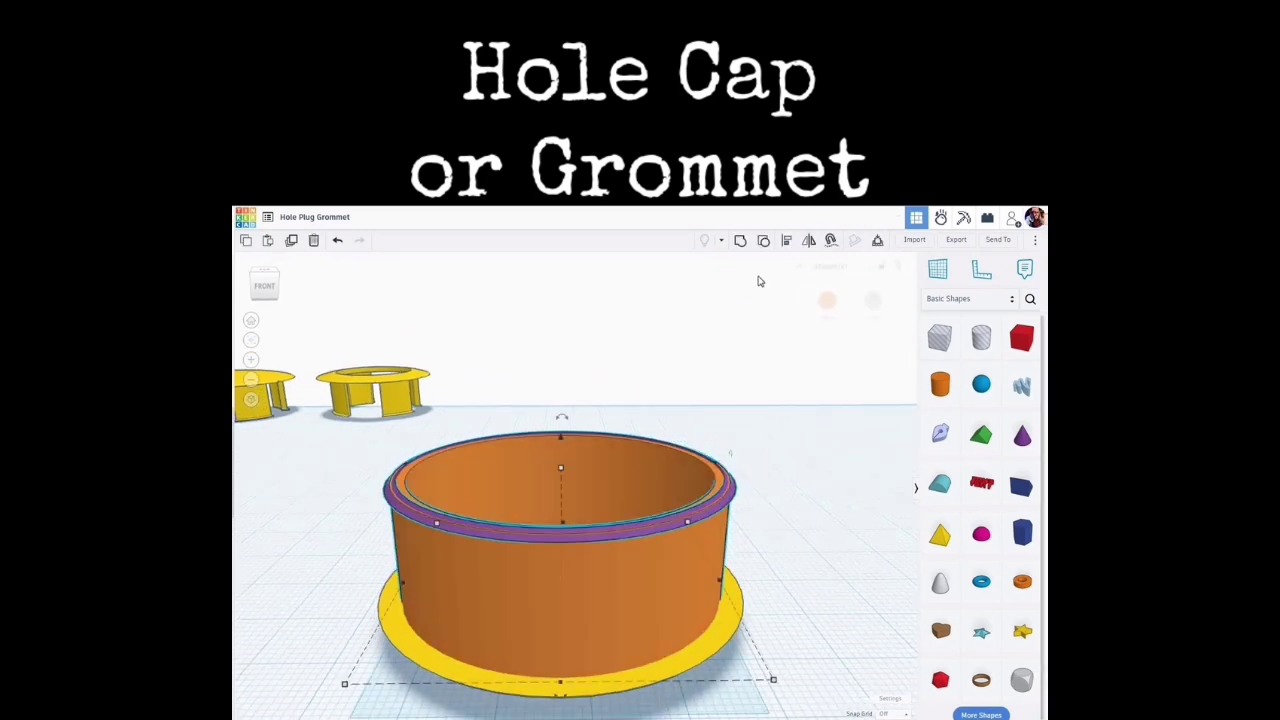
pyautogui.press('l')
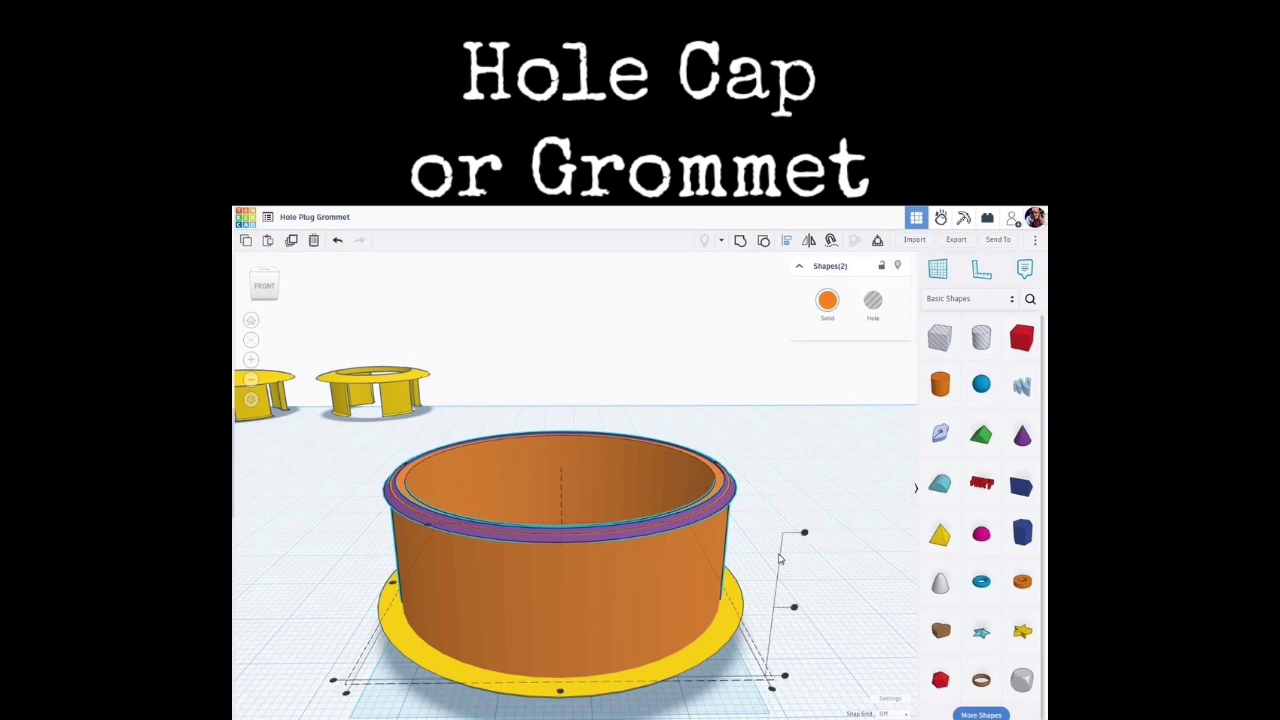
pyautogui.click(805, 536)
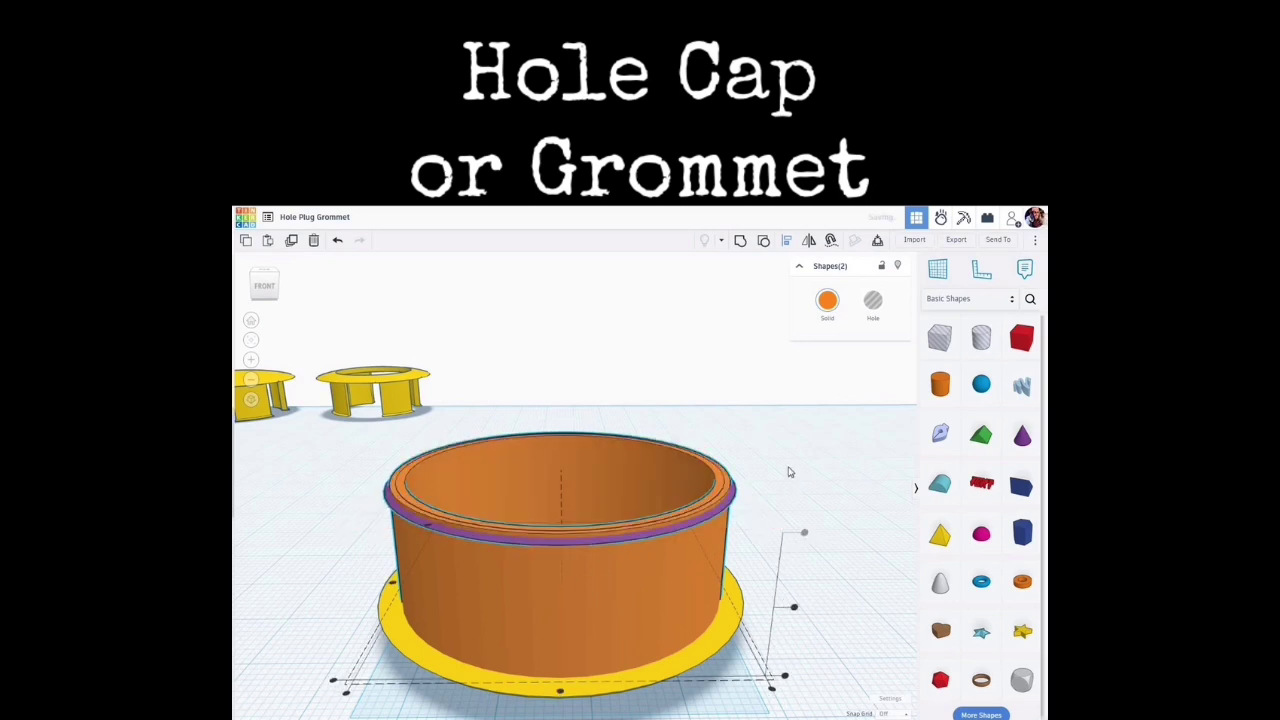
pyautogui.click(777, 503)
pyautogui.moveTo(777, 497)
pyautogui.mouseDown(button='right')
pyautogui.moveTo(780, 483)
pyautogui.moveTo(778, 496)
pyautogui.mouseUp(button='right')
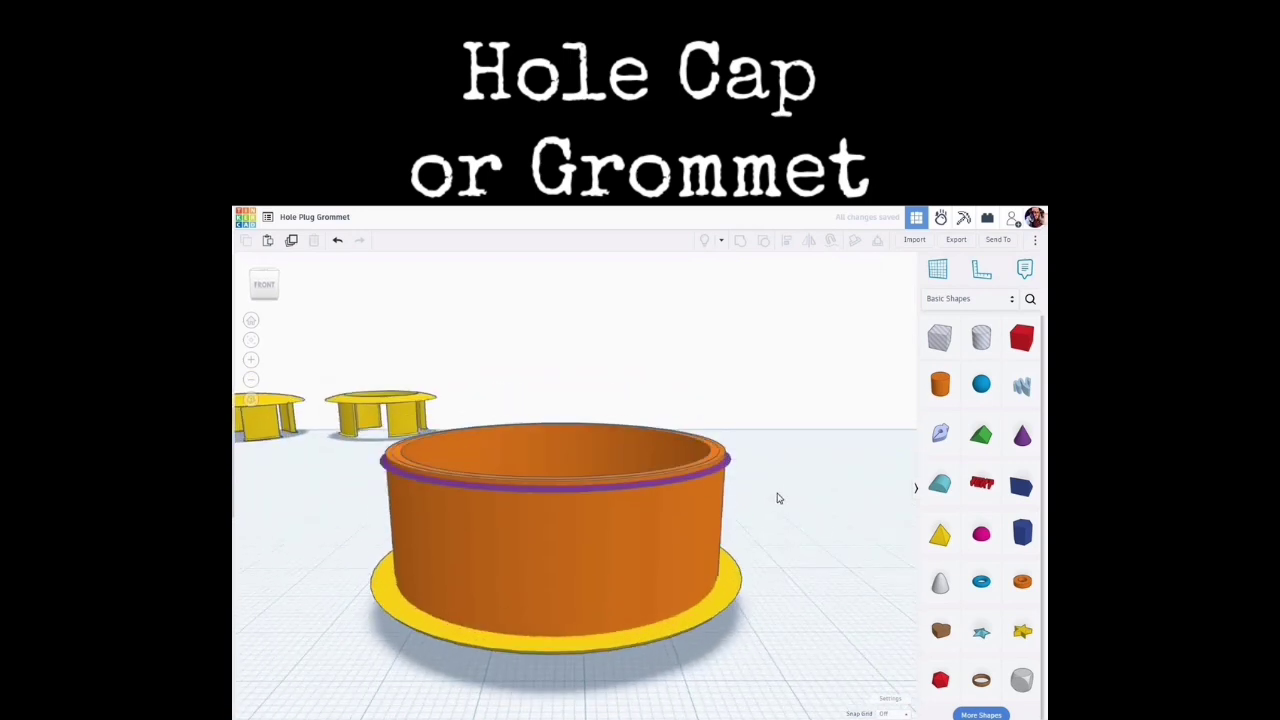
# Increase the lip ring's height slightly and lower it a little so it sits just around the tube's upper rim
pyautogui.click(714, 481)
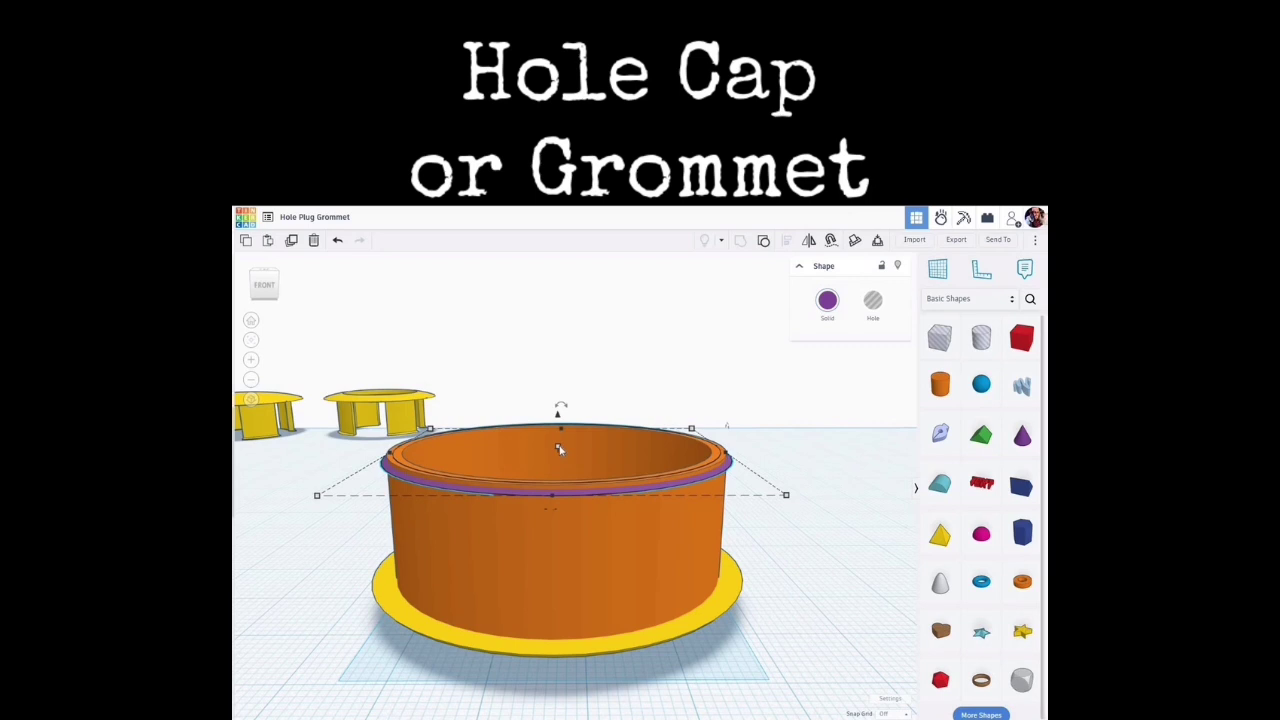
pyautogui.click(557, 447)
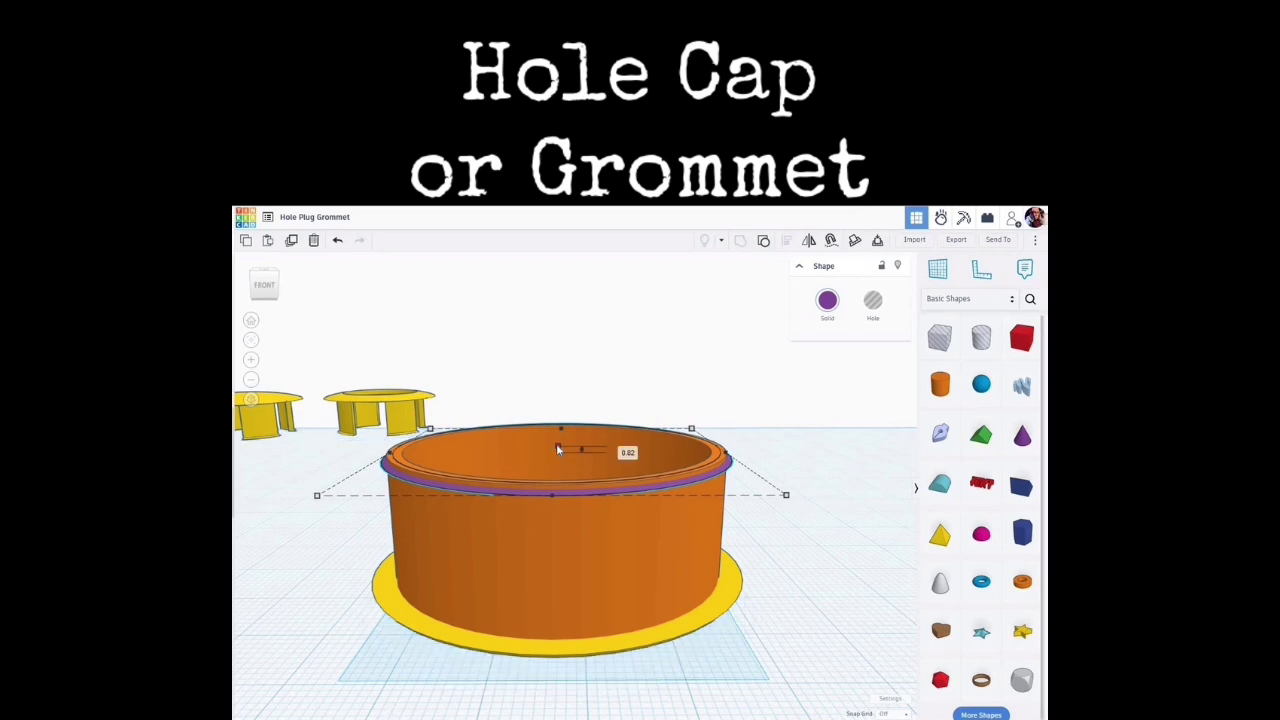
pyautogui.moveTo(557, 449); pyautogui.dragTo(563, 441)
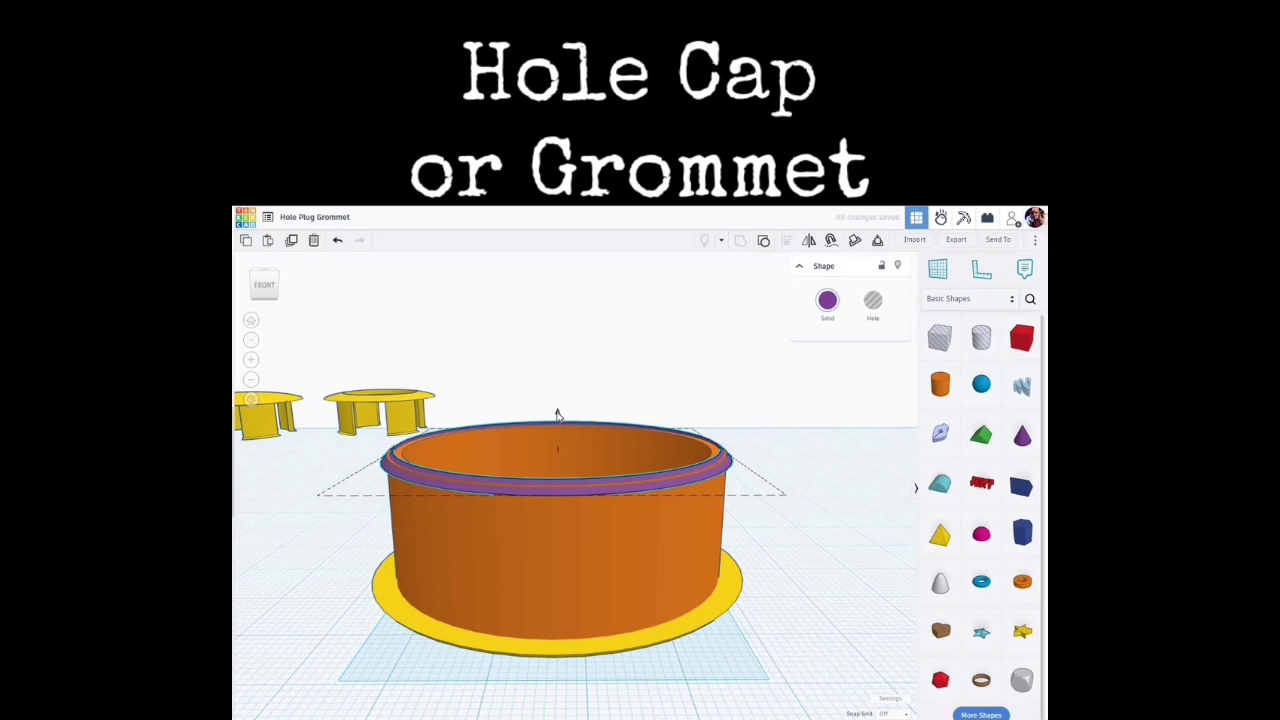
pyautogui.moveTo(557, 411); pyautogui.dragTo(557, 413)
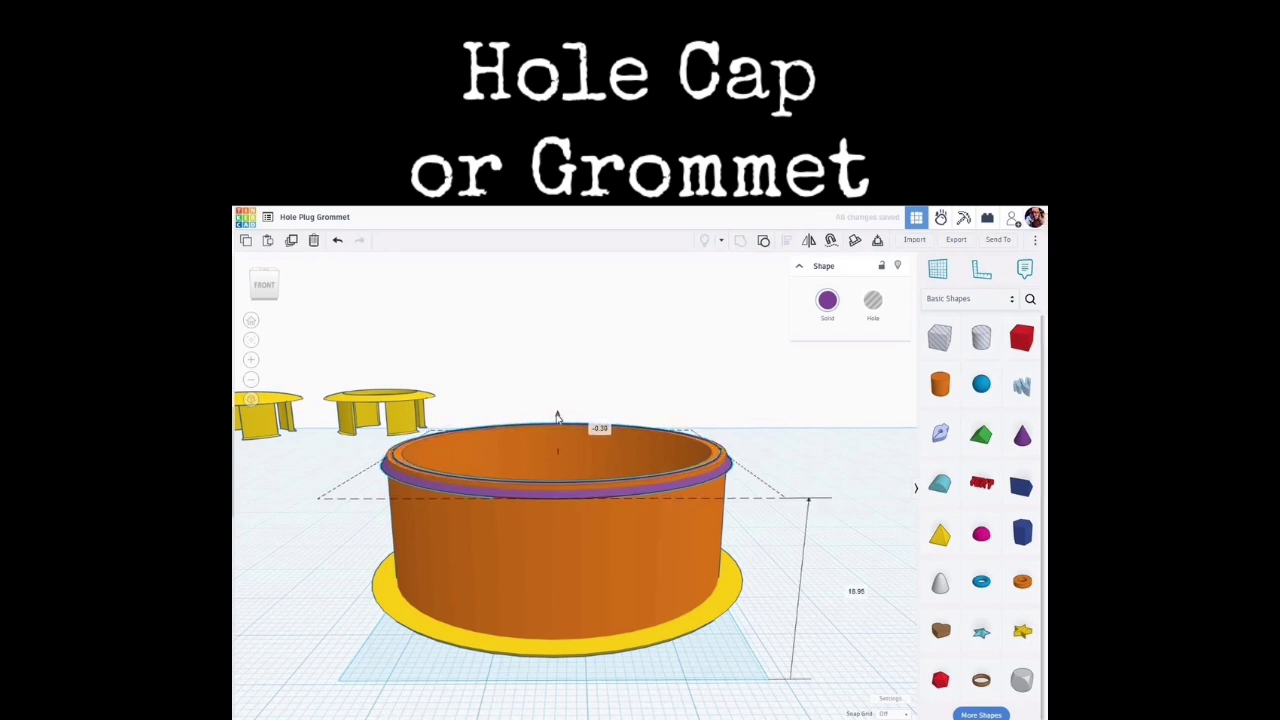
pyautogui.click(781, 437)
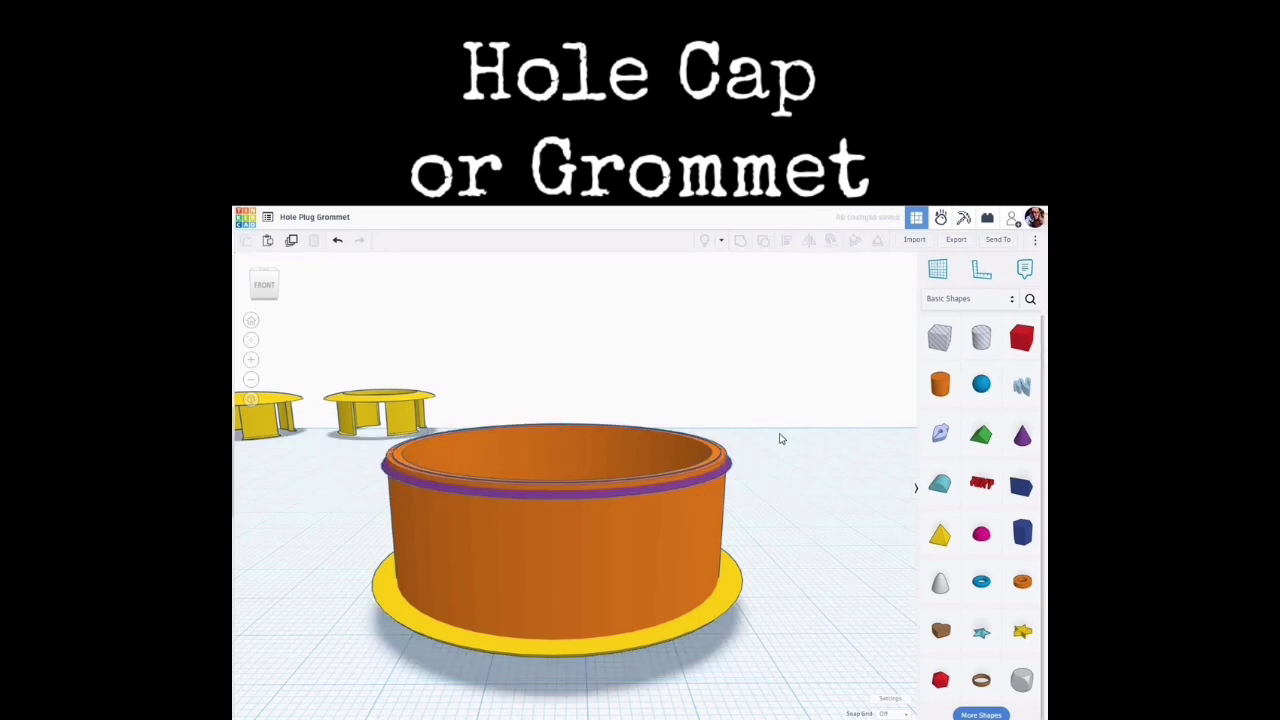
# Place a box hole on the disc's surface inside the tube
pyautogui.scroll(-3, 781, 438)
pyautogui.moveTo(770, 535); pyautogui.dragTo(735, 625, button='right')
pyautogui.moveTo(736, 625); pyautogui.dragTo(684, 412, button='middle')
pyautogui.moveTo(653, 611); pyautogui.dragTo(656, 571, button='right')
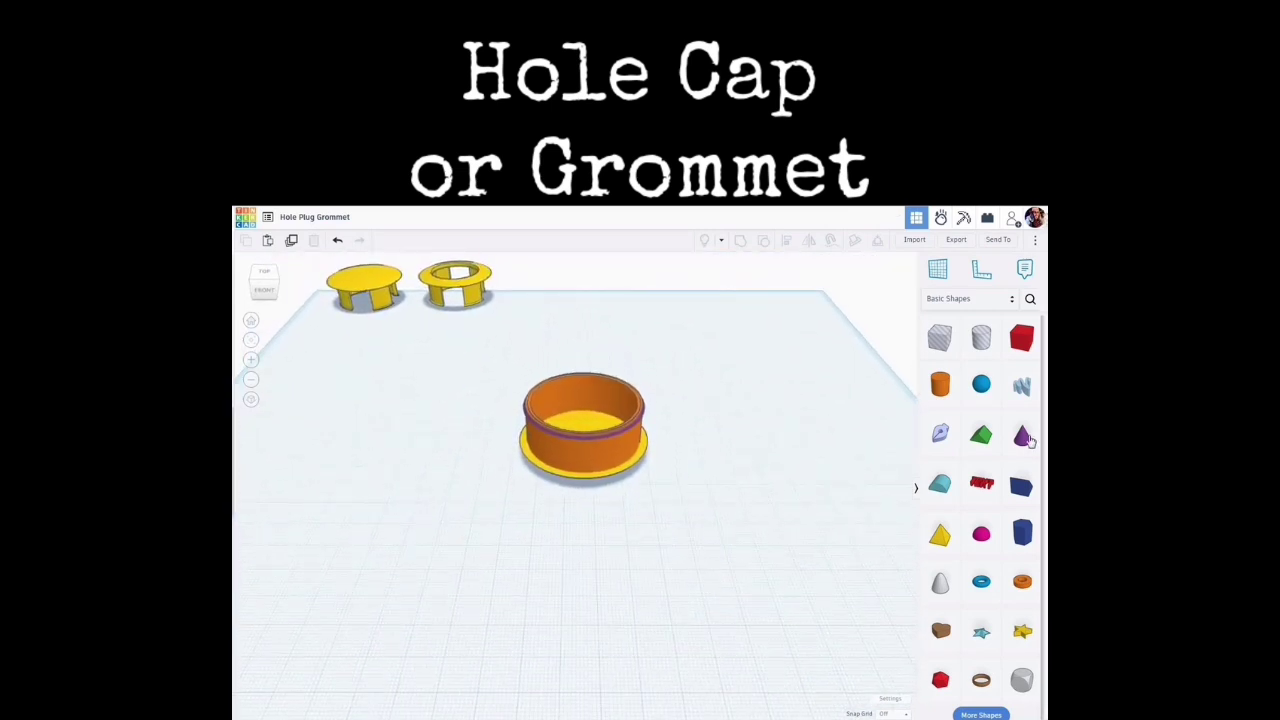
pyautogui.moveTo(943, 342); pyautogui.dragTo(587, 426)
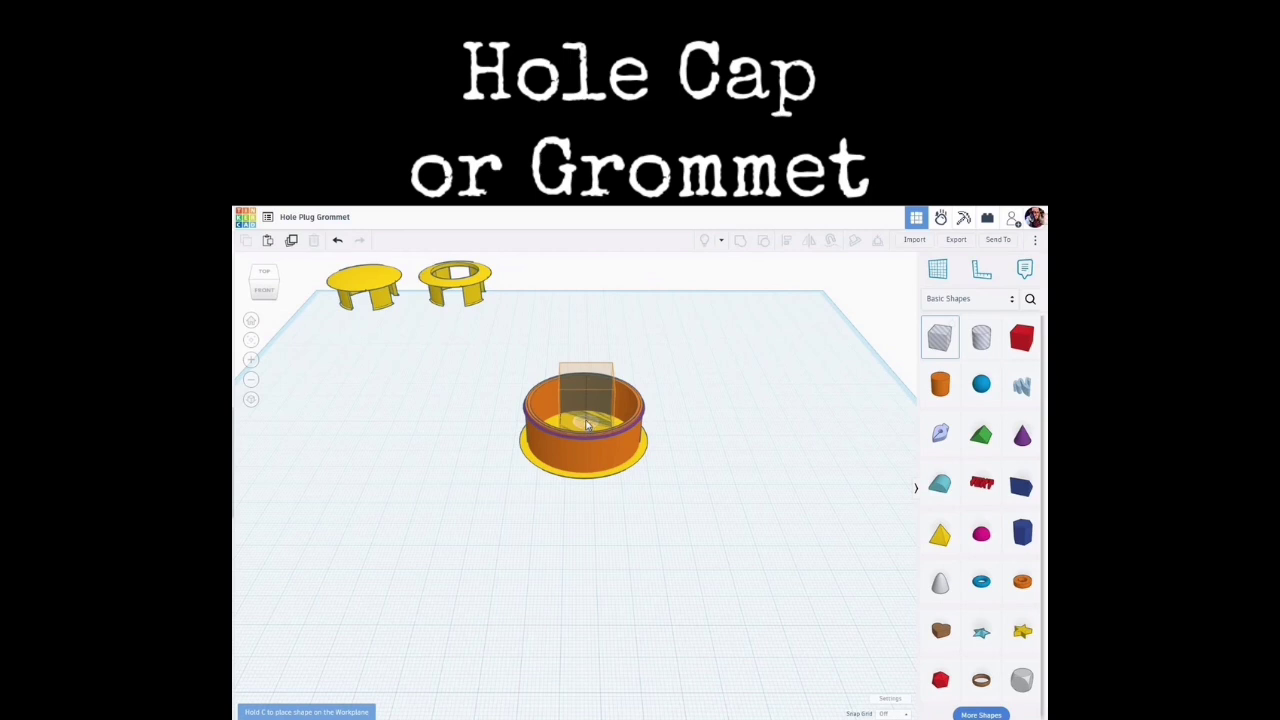
pyautogui.moveTo(588, 419); pyautogui.dragTo(588, 420)
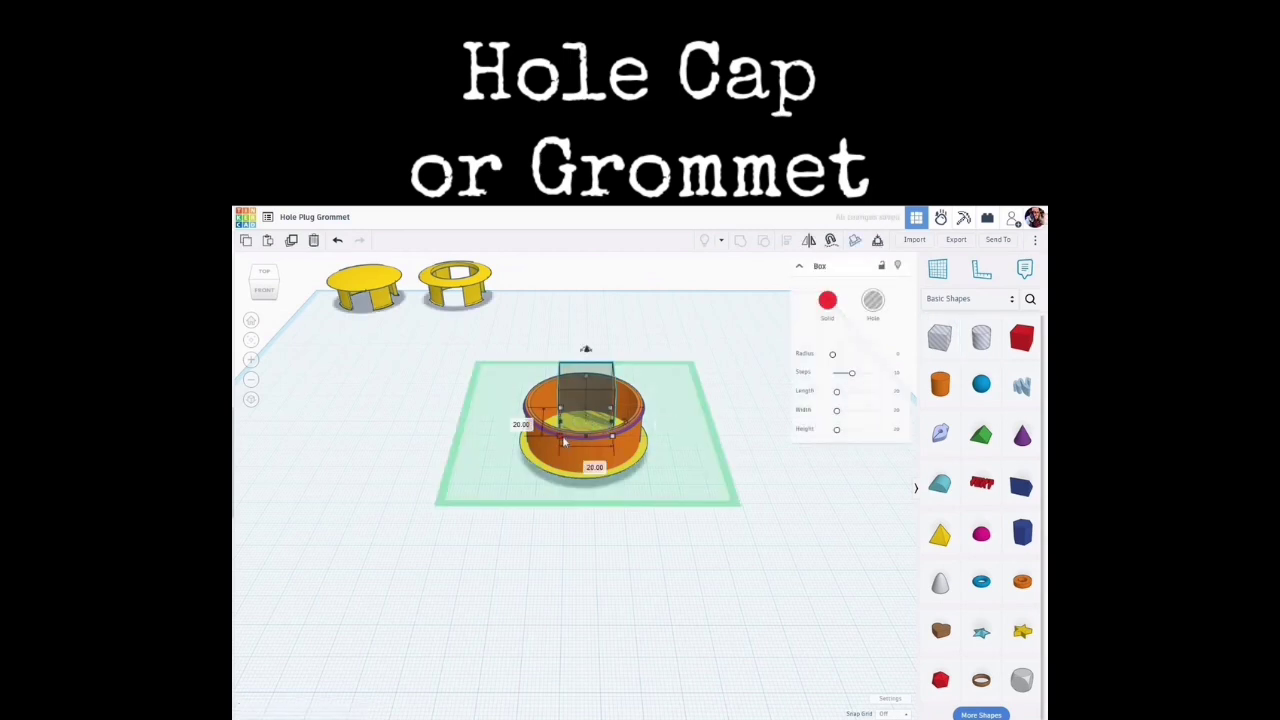
# Set the box hole's width to 8 mm, stretch it to about 48.5 mm long and position it across the tube's middle
pyautogui.click(601, 468)
pyautogui.write('8')
pyautogui.press('Return')
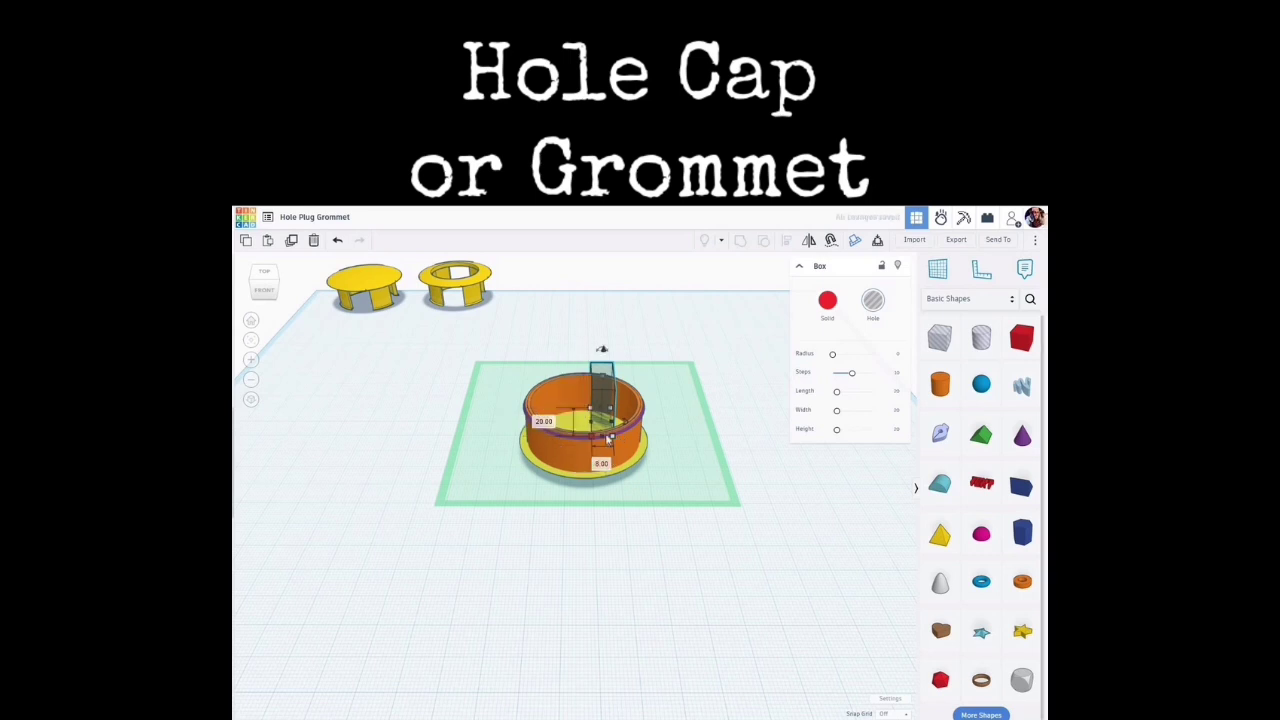
pyautogui.moveTo(602, 436); pyautogui.dragTo(602, 488)
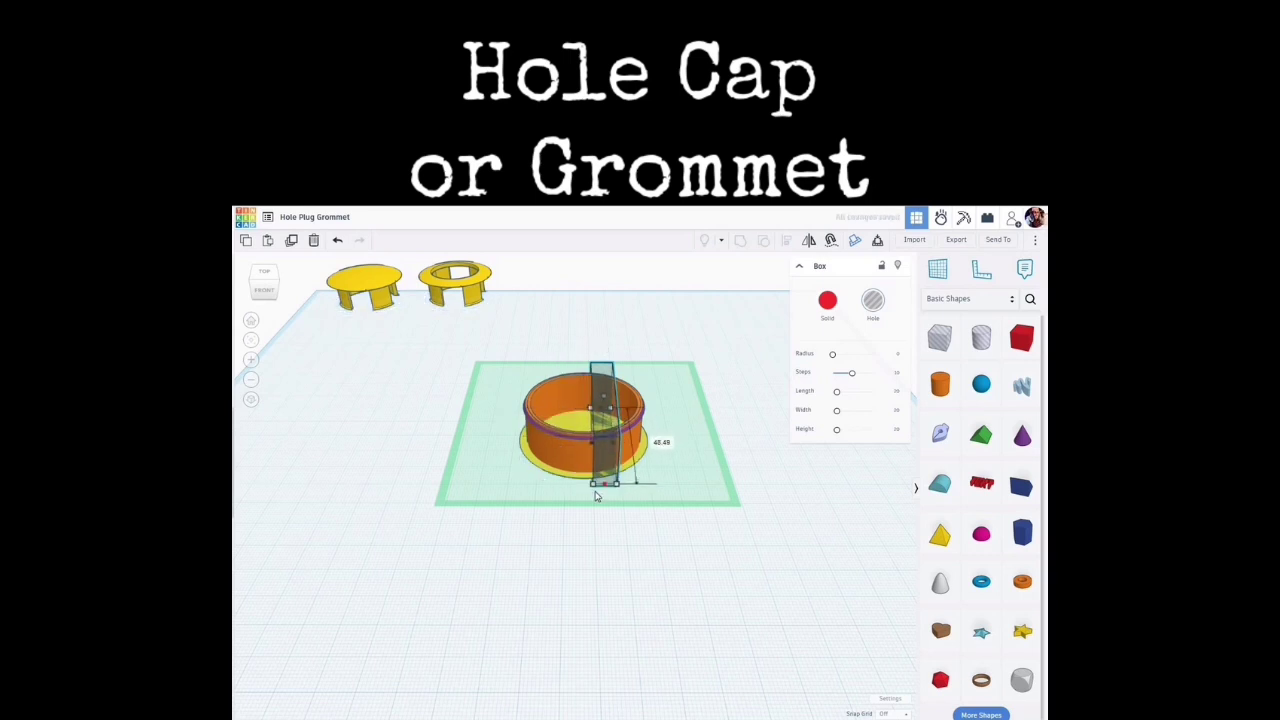
pyautogui.moveTo(606, 392); pyautogui.dragTo(591, 381)
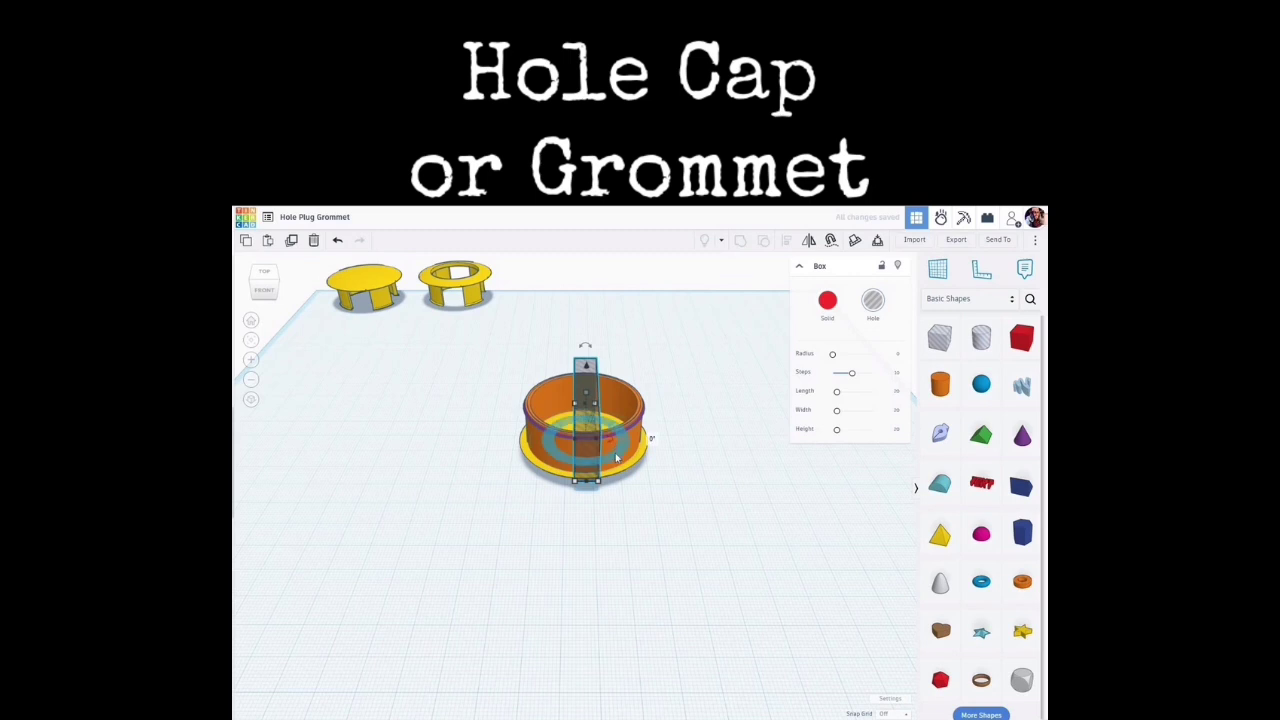
# Duplicate the box hole and rotate the copy 90° to form a cross over the tube
pyautogui.moveTo(610, 480); pyautogui.dragTo(652, 497)
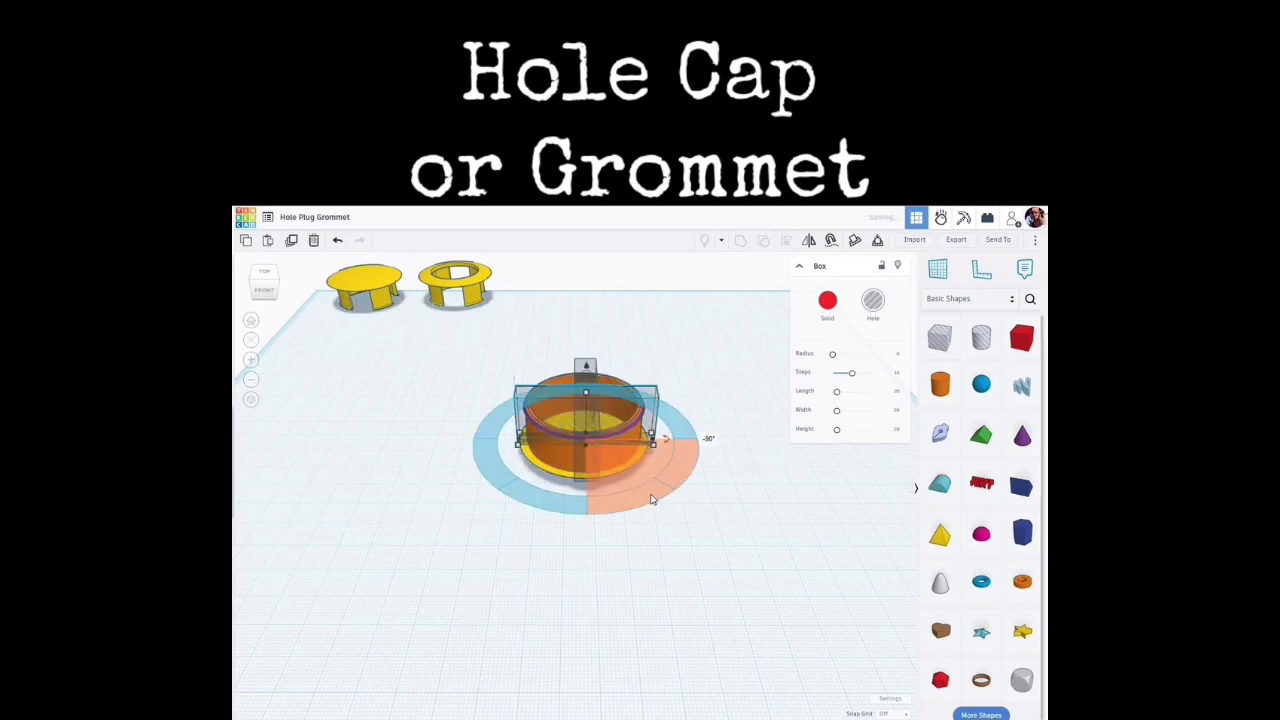
pyautogui.click(686, 524)
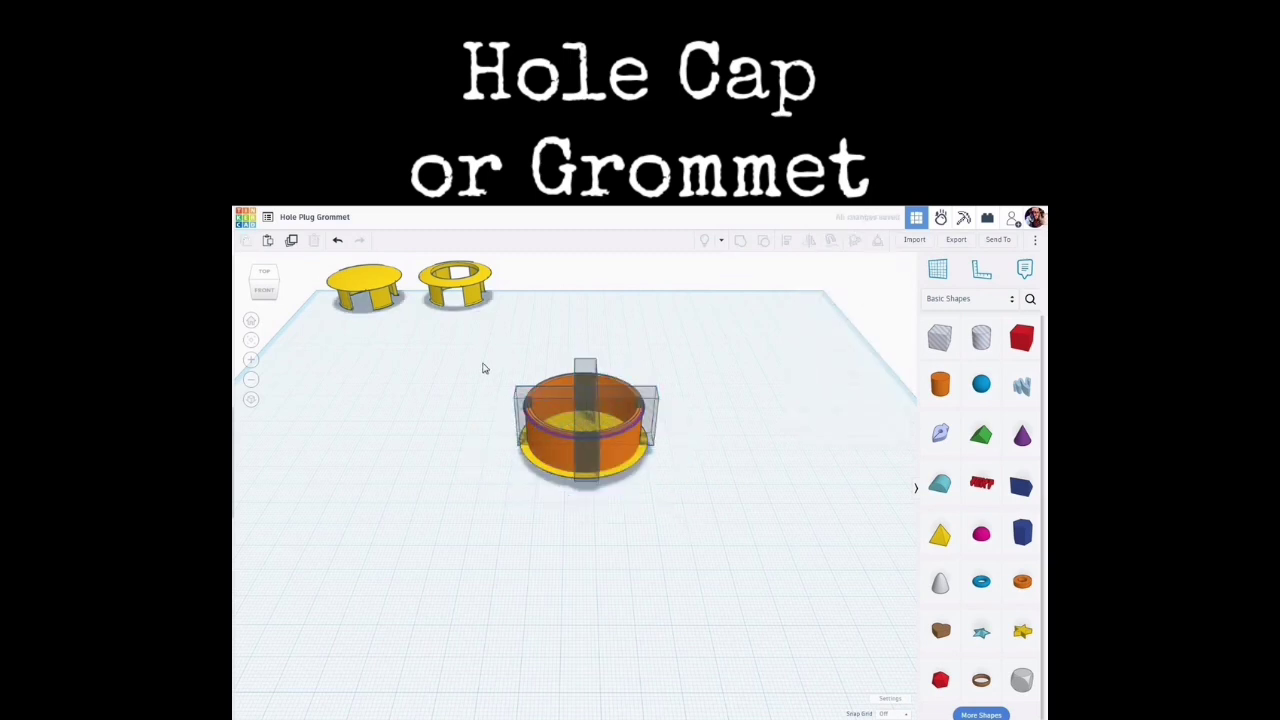
# Select the disc, tube, lip ring and both box holes and centre them on each other in both horizontal directions
pyautogui.moveTo(685, 510); pyautogui.dragTo(686, 509)
pyautogui.click(789, 241)
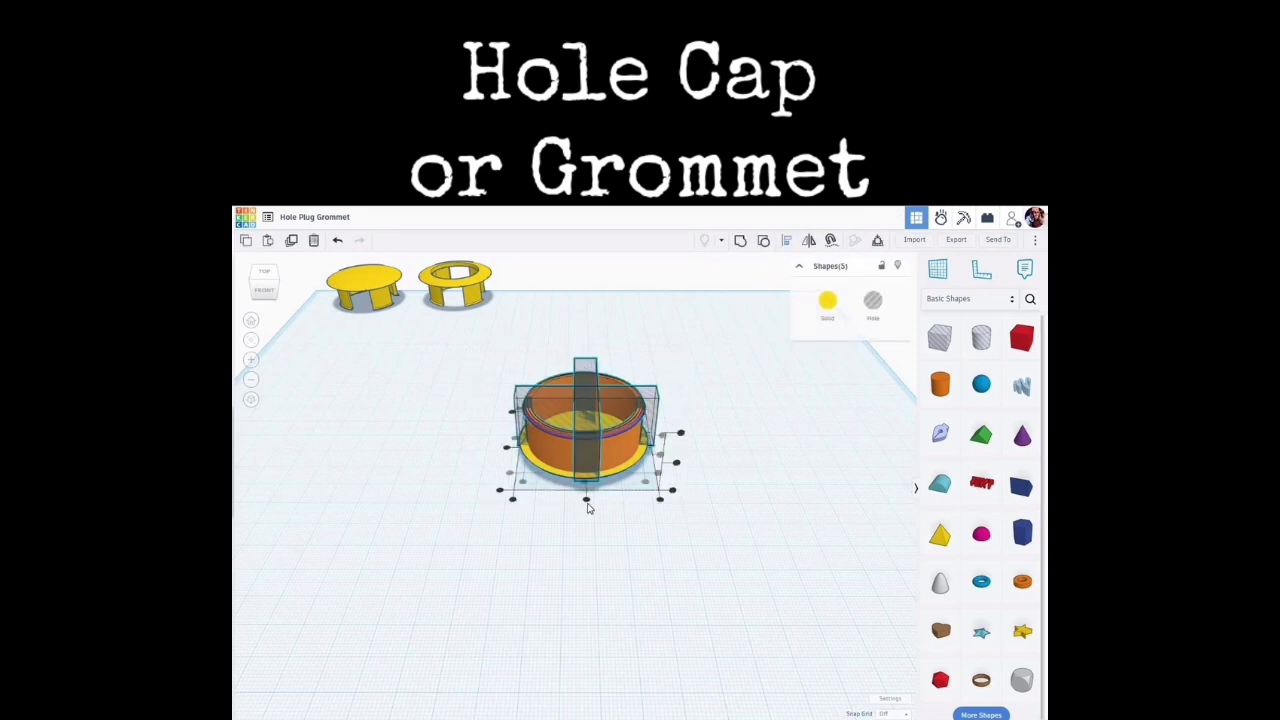
pyautogui.click(508, 448)
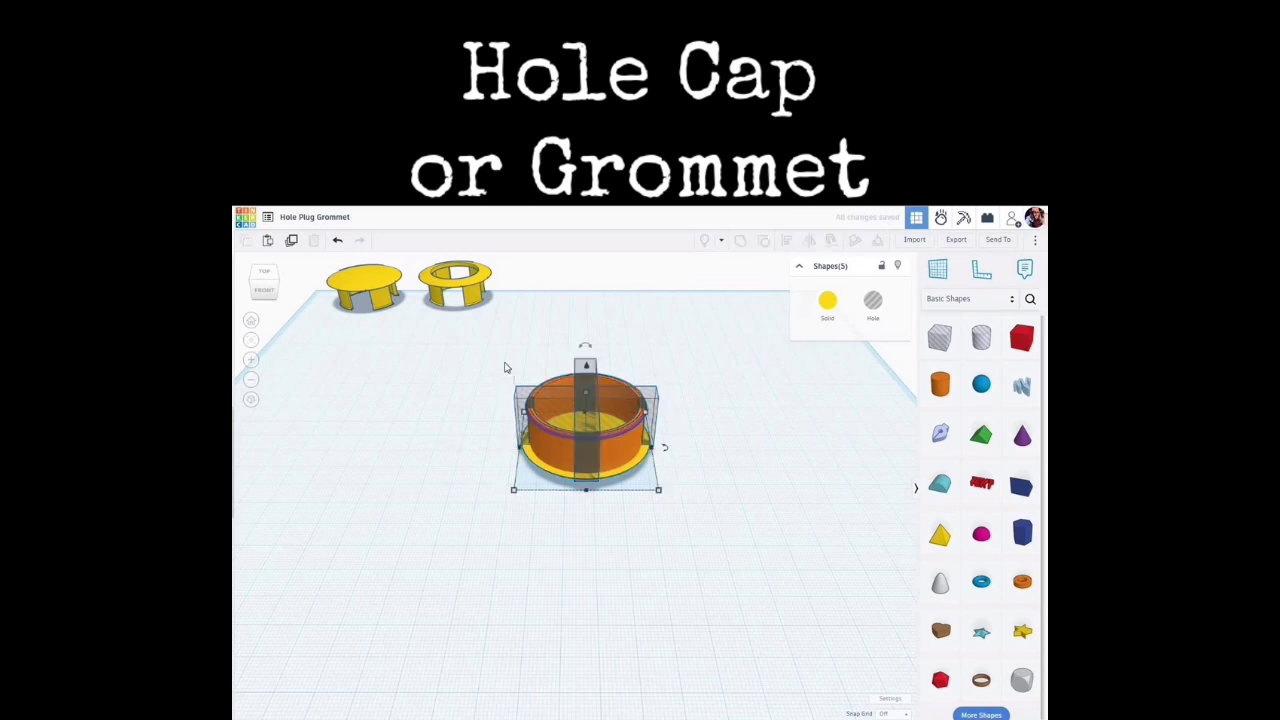
# Select the disc, tube, lip ring and both box holes and group them to cut the crossed slots through the tube wall
pyautogui.click(481, 328)
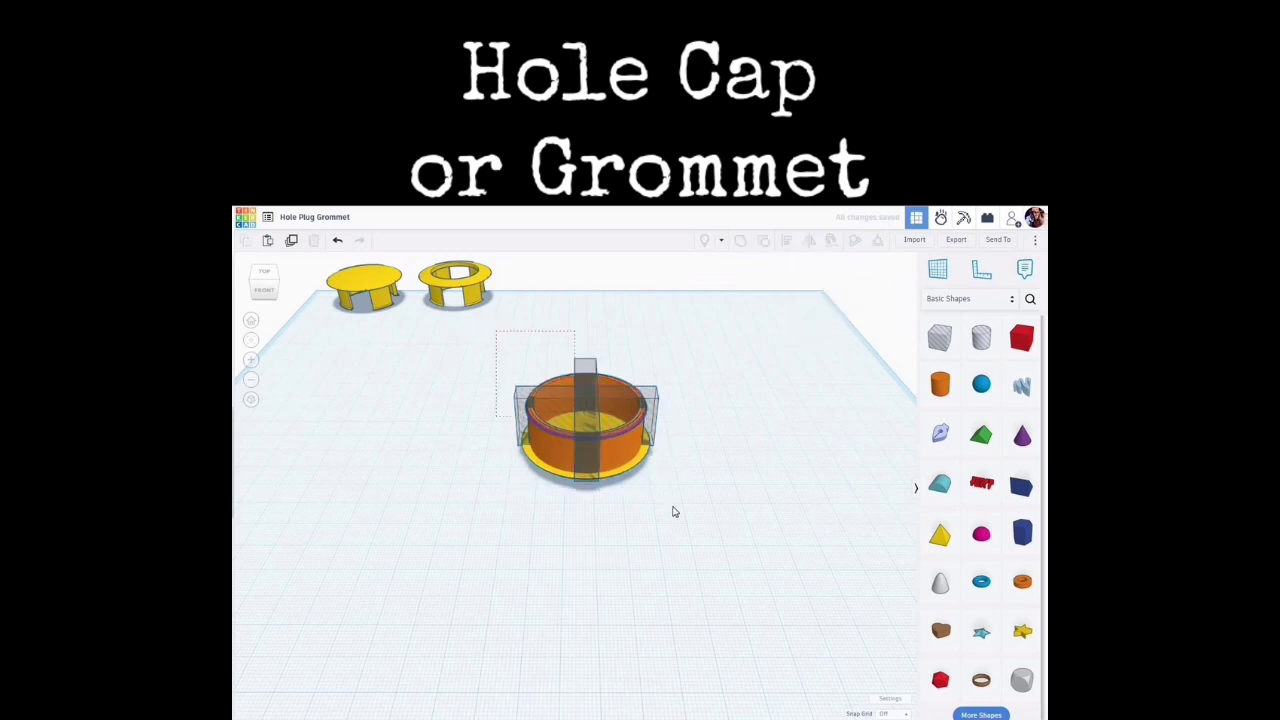
pyautogui.moveTo(733, 478); pyautogui.dragTo(733, 475)
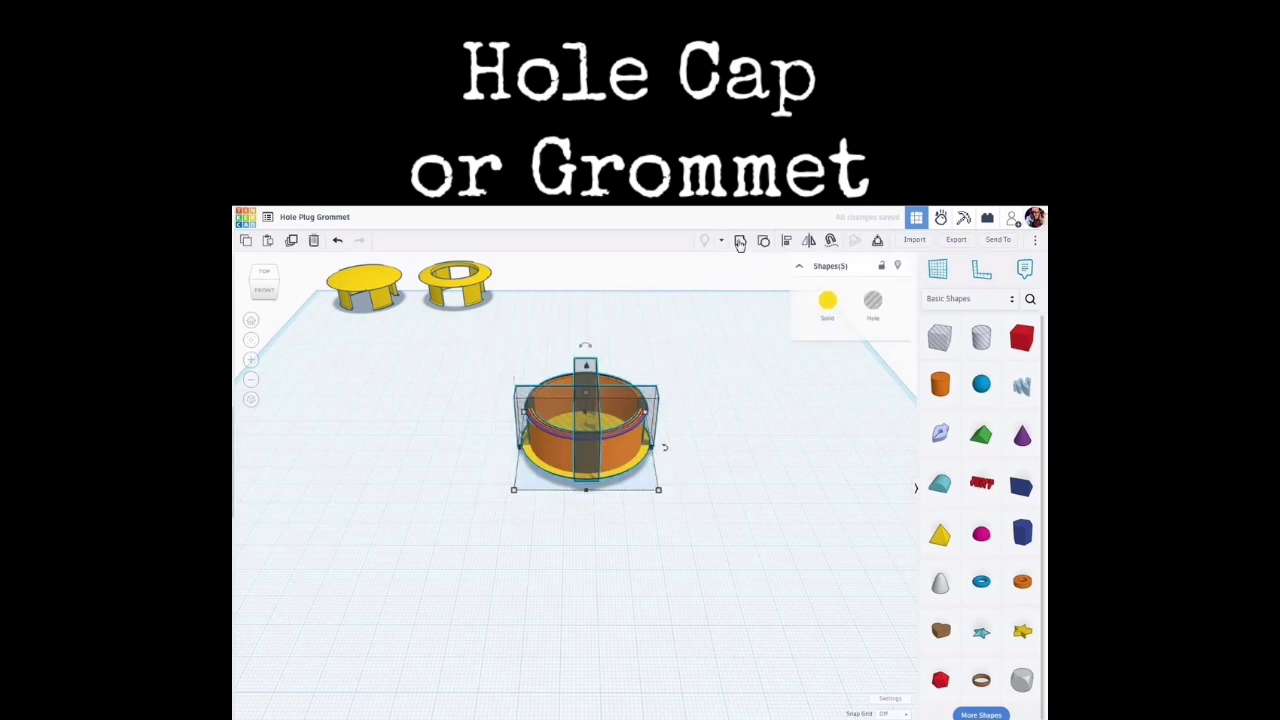
pyautogui.hotkey('ctrl', 'g')
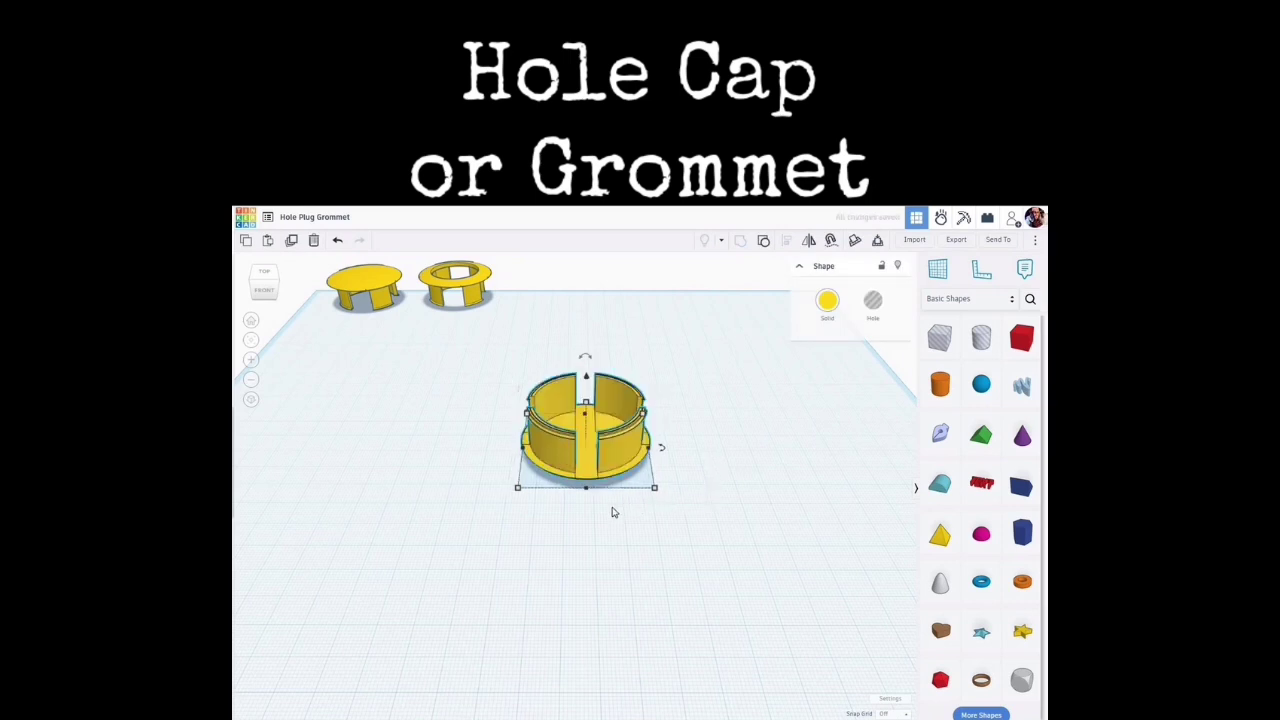
pyautogui.click(606, 485)
# Rotate the grouped cap upside down so the domed disc faces up and the slotted tube points down
pyautogui.scroll(3, 606, 485)
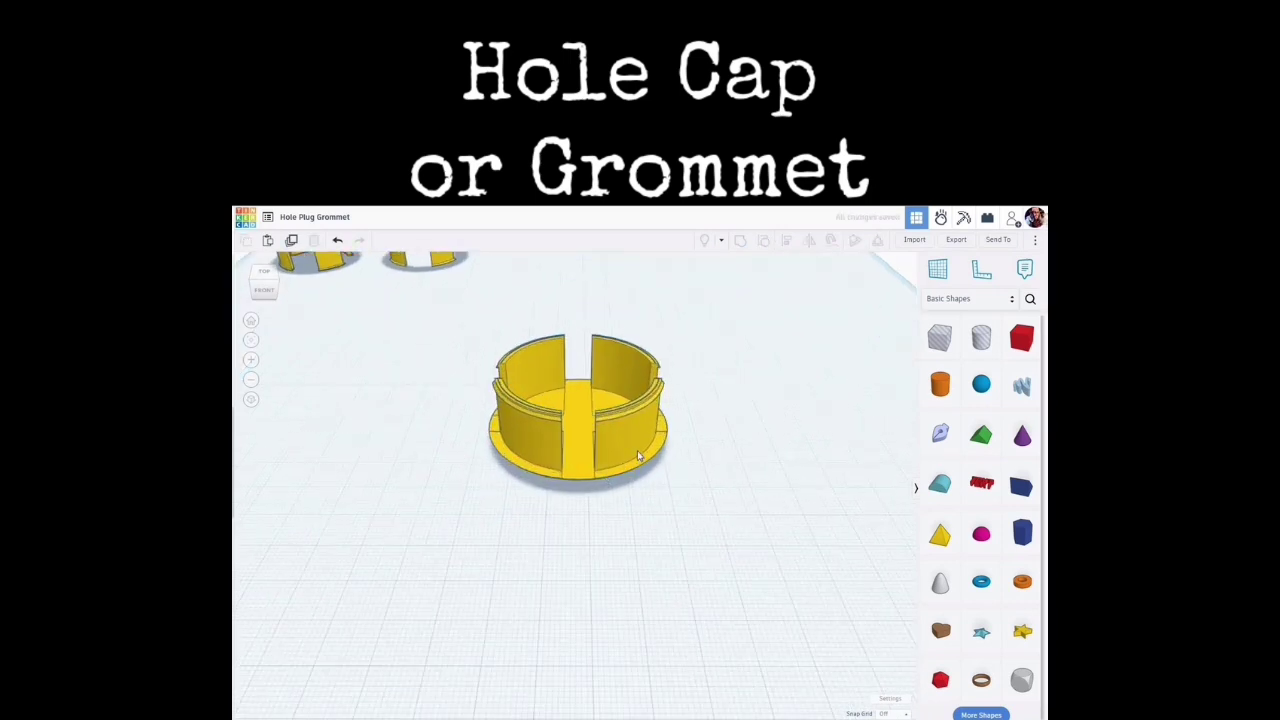
pyautogui.moveTo(637, 452); pyautogui.dragTo(573, 402, button='right')
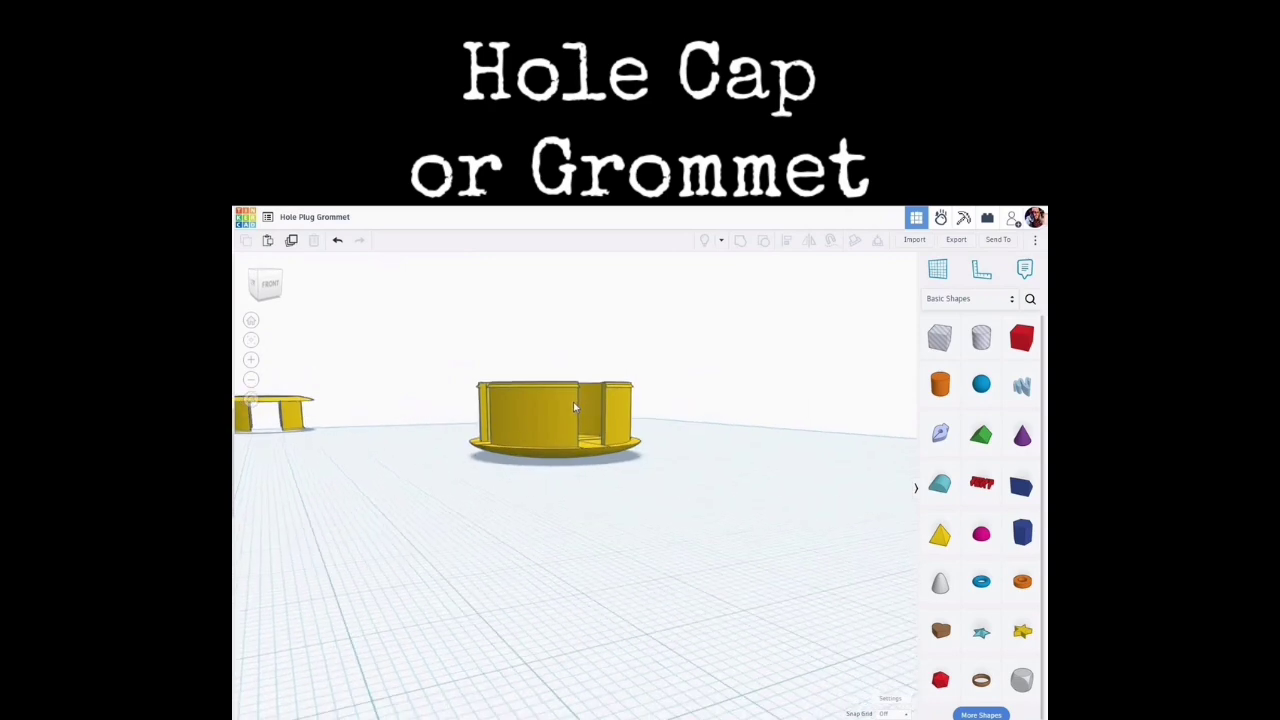
pyautogui.scroll(2, 574, 405)
pyautogui.scroll(3, 574, 404)
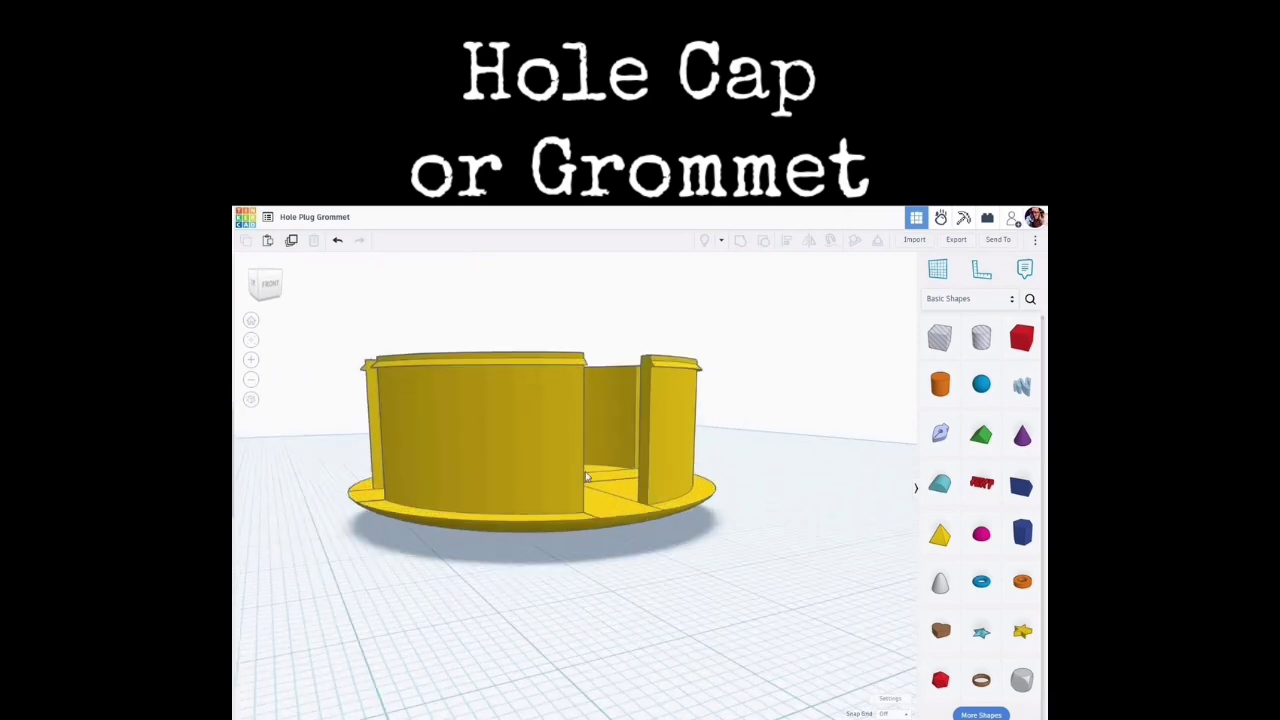
pyautogui.click(660, 466)
pyautogui.moveTo(660, 466); pyautogui.dragTo(583, 363, button='right')
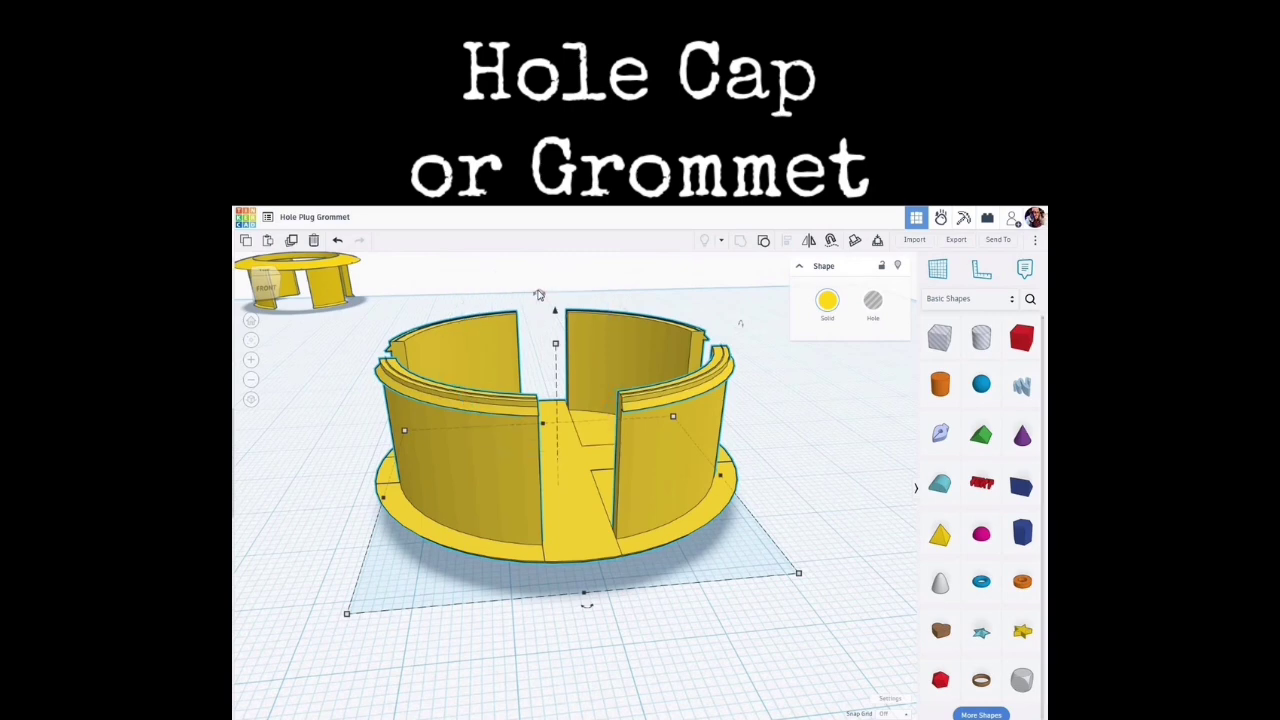
pyautogui.moveTo(540, 294); pyautogui.dragTo(720, 356)
pyautogui.click(730, 461)
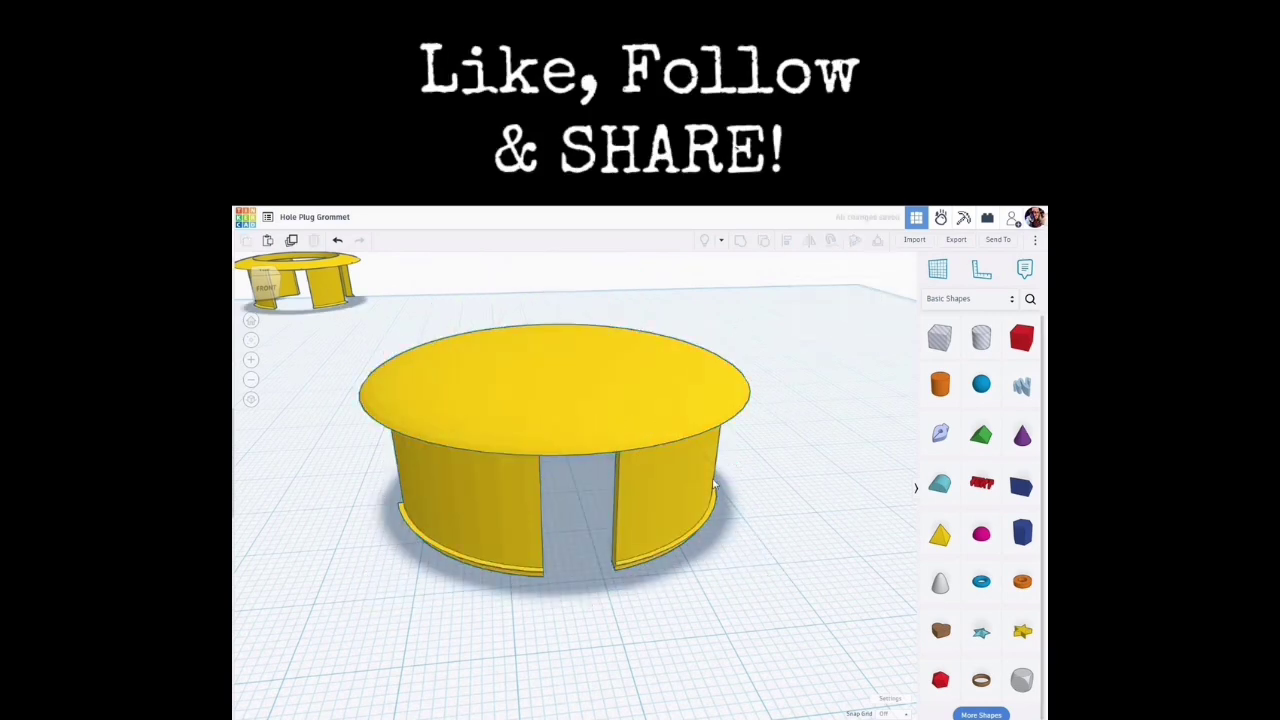